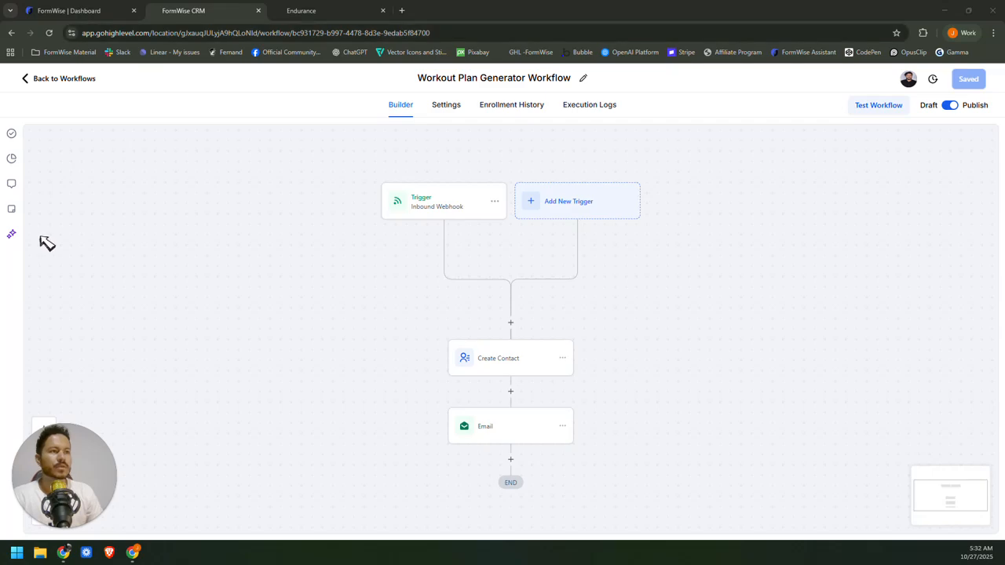
Switch to the FormWise dashboard, open the Workout Plan Generator tool, and bring up its sharing and embed options.
left_click(69, 11)
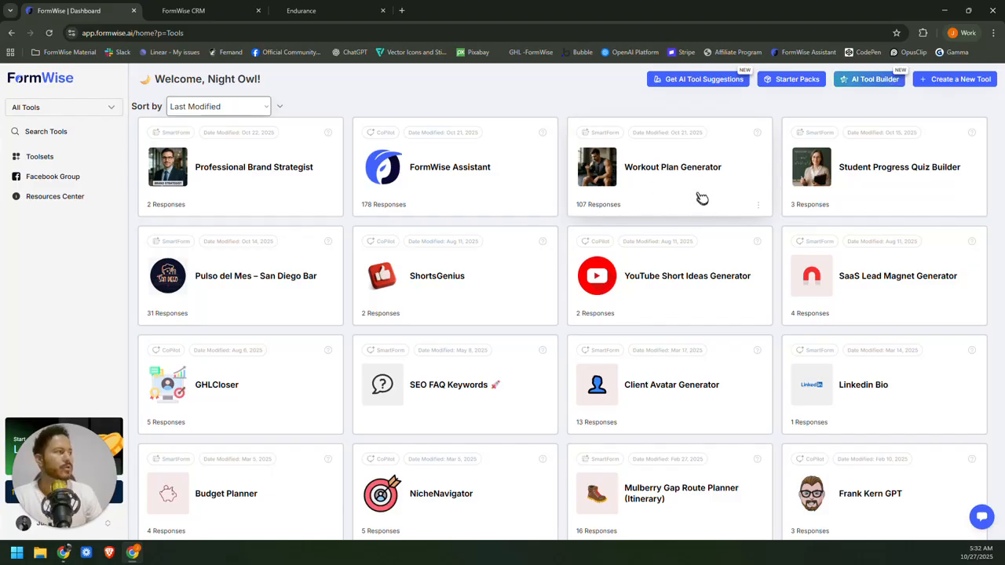
left_click(666, 173)
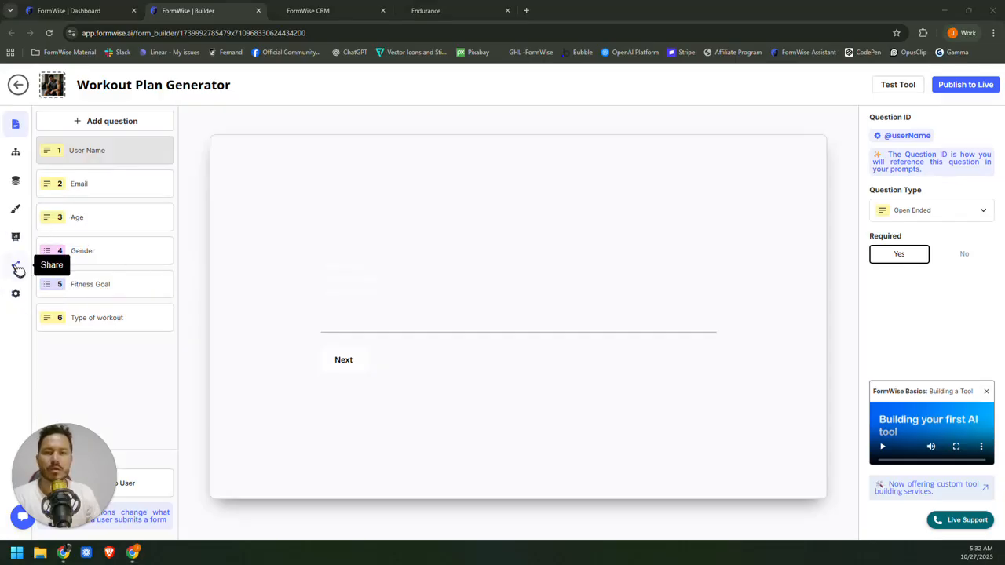
left_click(17, 269)
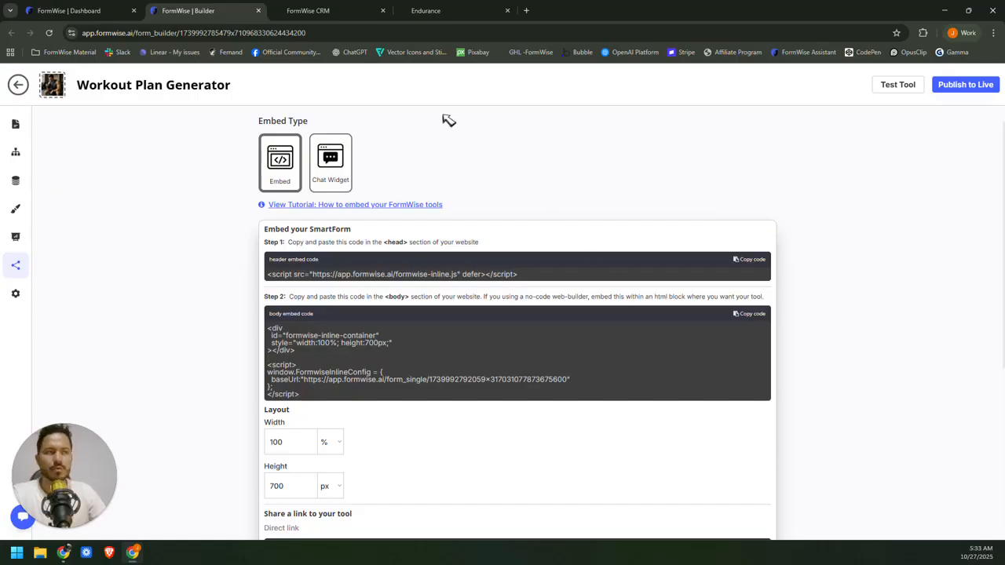
Switch to the FormWise CRM and open the Home page of the Fitness Website Template in the page builder.
left_click(448, 9)
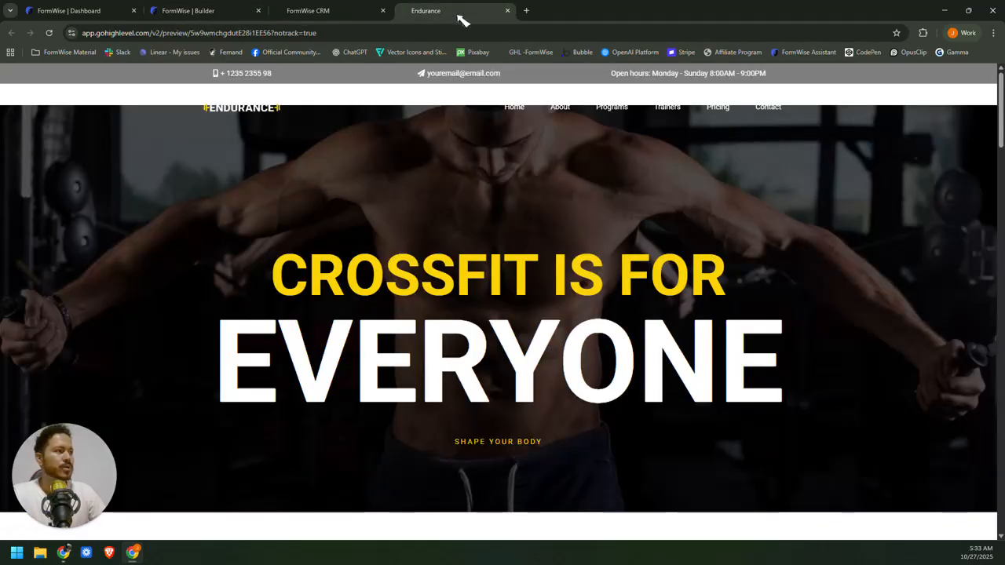
scroll(516, 273, "down", 7)
scroll(625, 277, "up", 5)
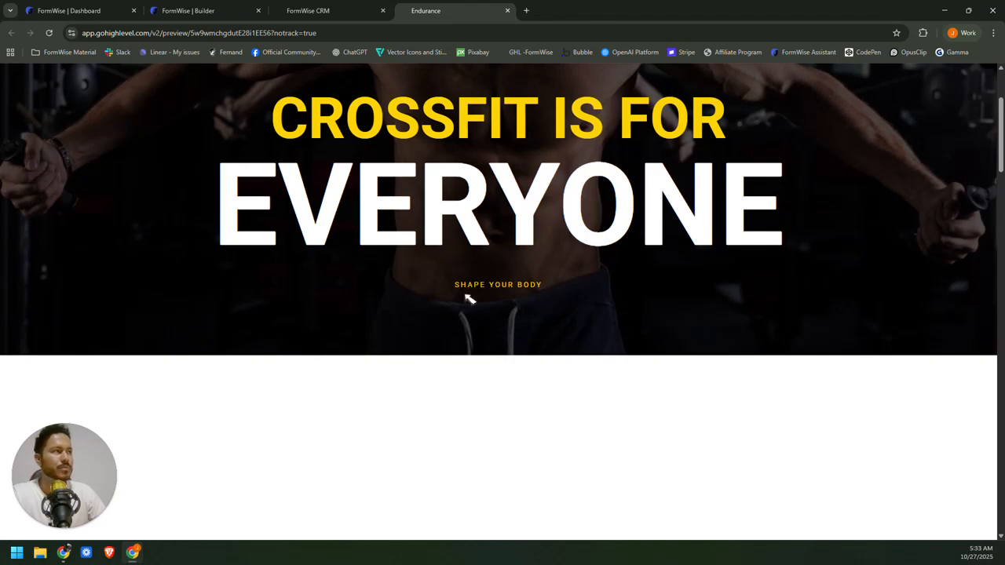
left_click(345, 11)
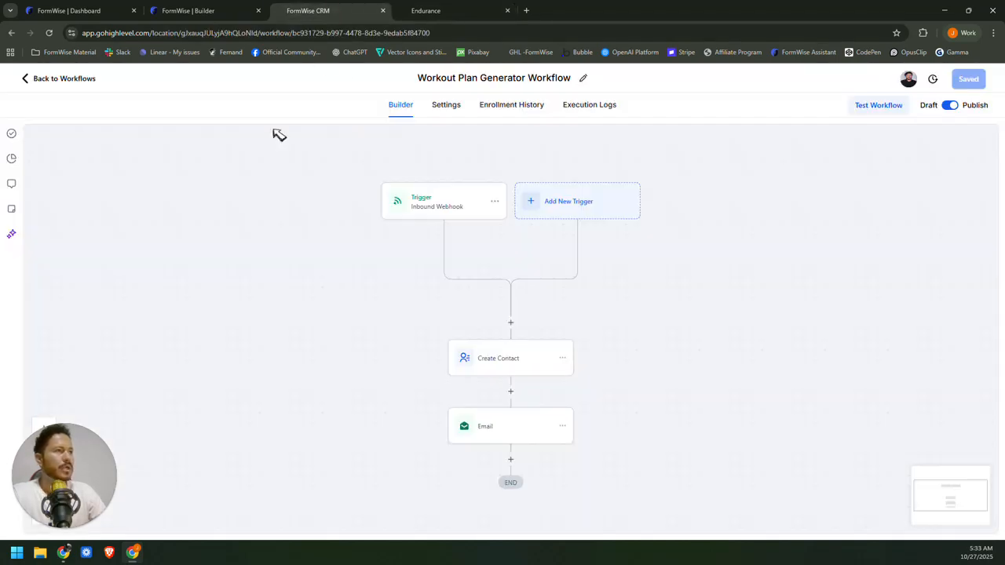
left_click(45, 79)
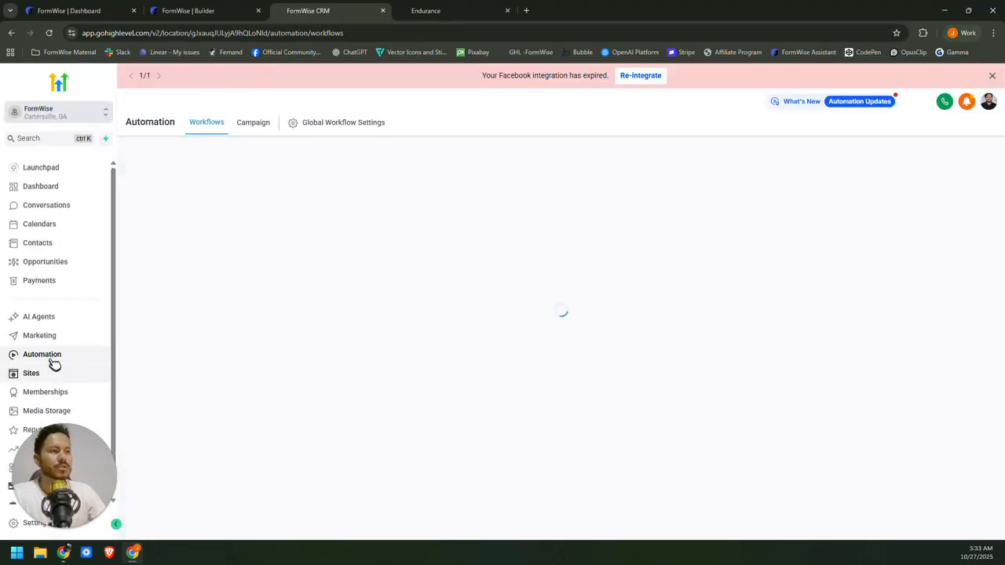
left_click(34, 380)
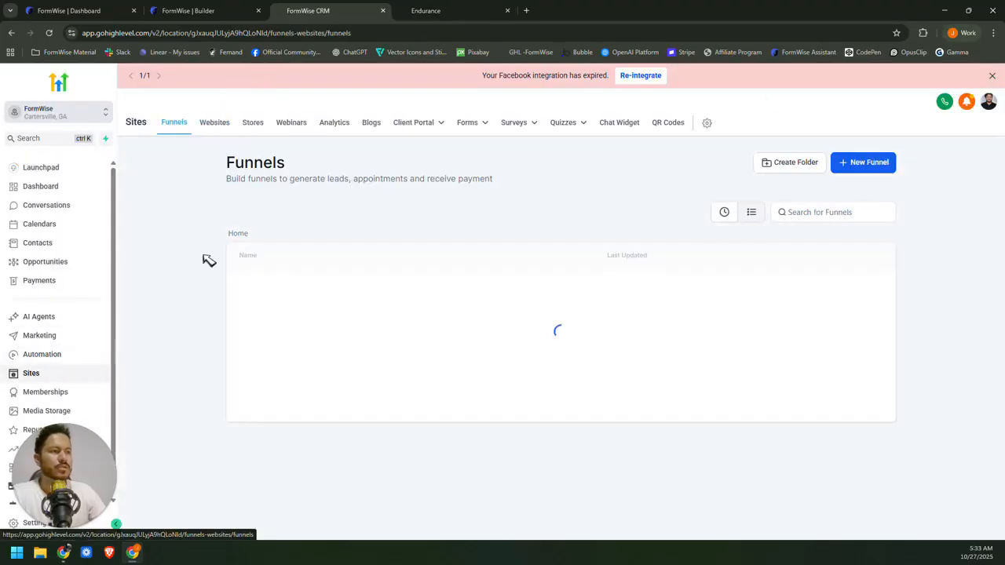
key("ctrl+Tab")
scroll(441, 305, "down", 5)
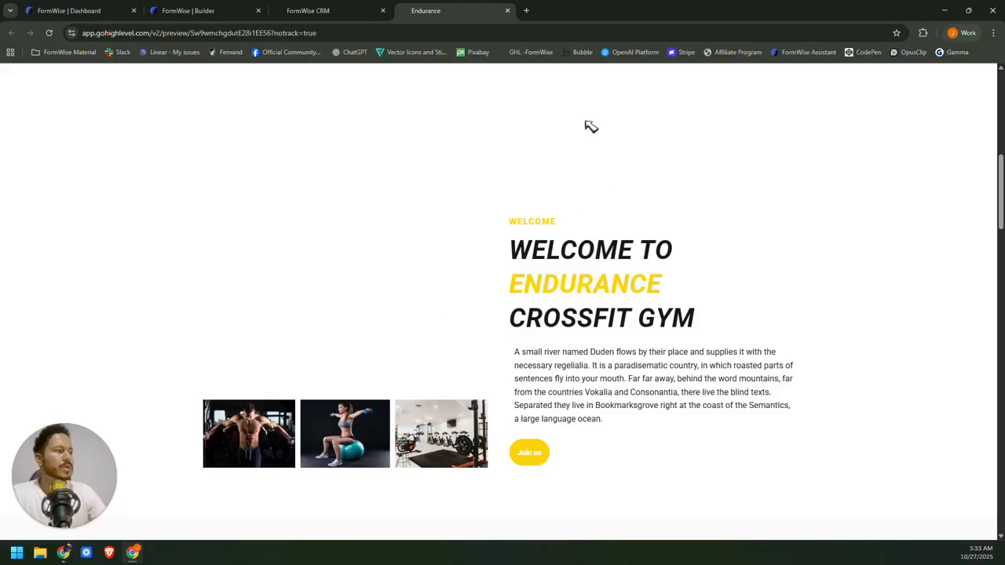
scroll(523, 374, "up", 3)
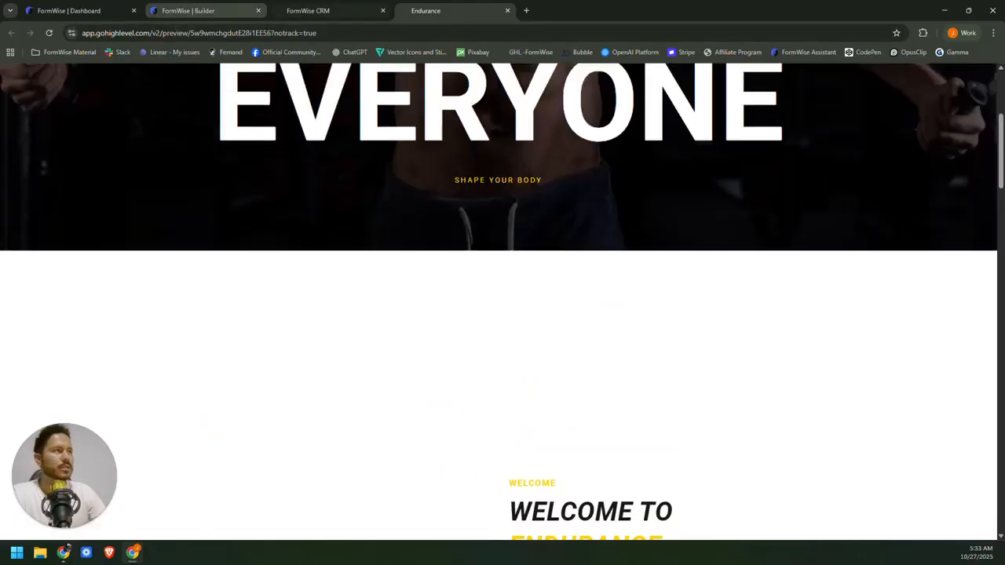
left_click(307, 11)
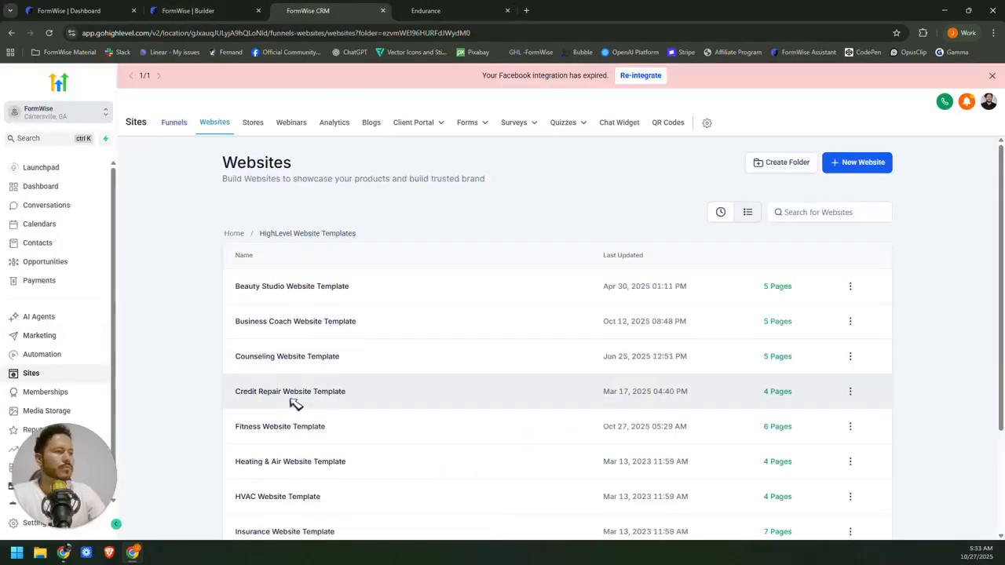
left_click(282, 427)
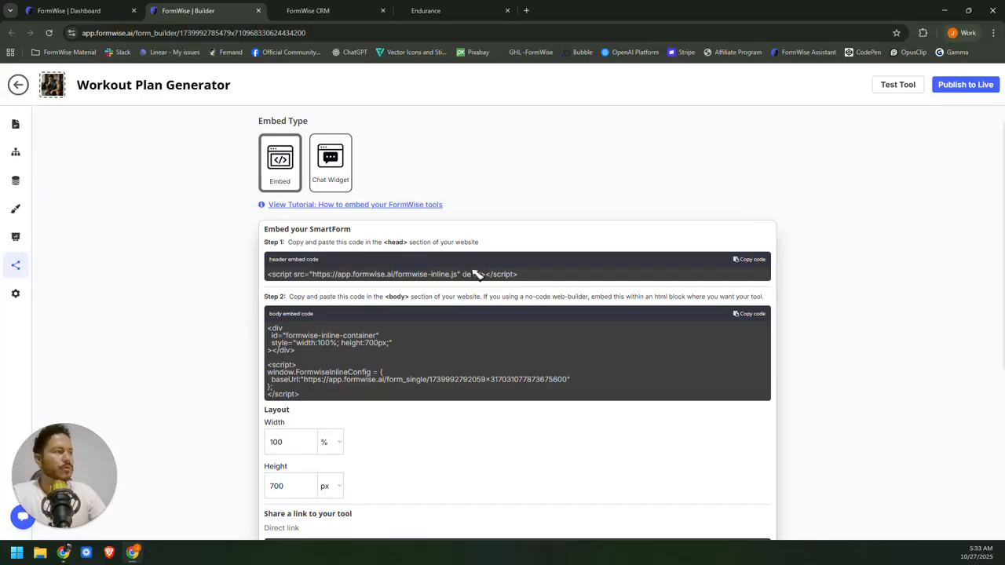
left_click(314, 10)
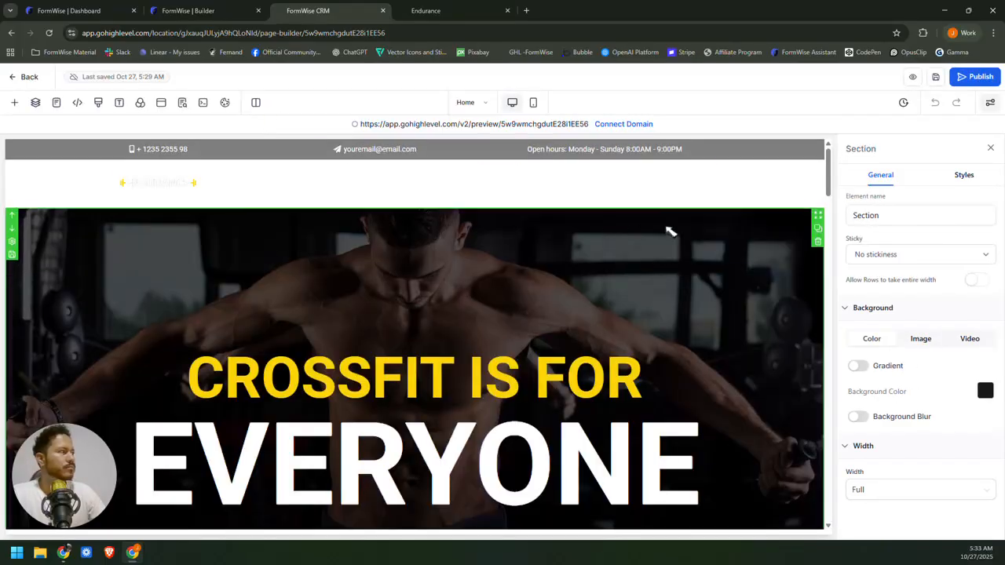
Find the Code element and place it in the first empty section directly below the hero section.
scroll(793, 228, "down", 4)
scroll(753, 219, "down", 2)
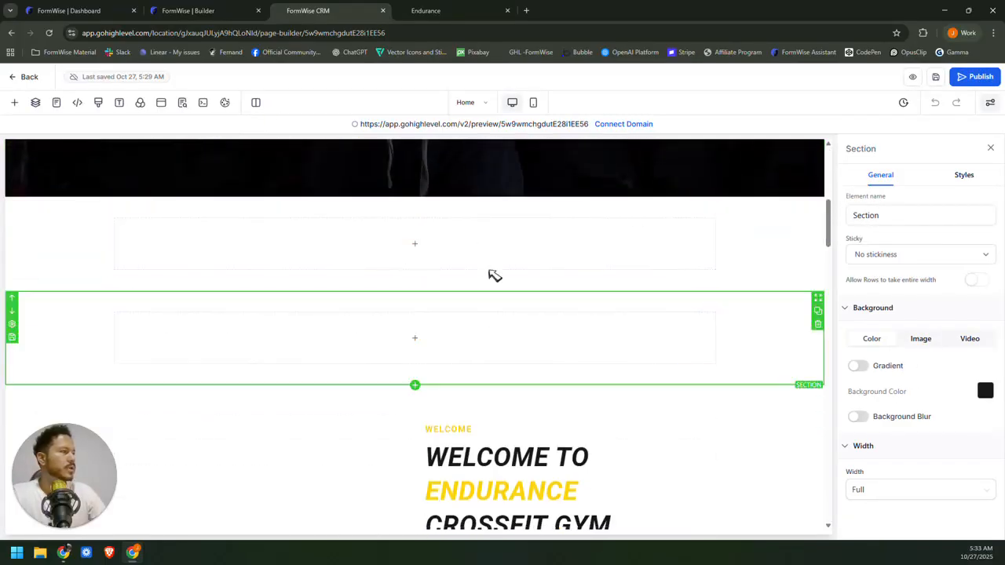
left_click(15, 104)
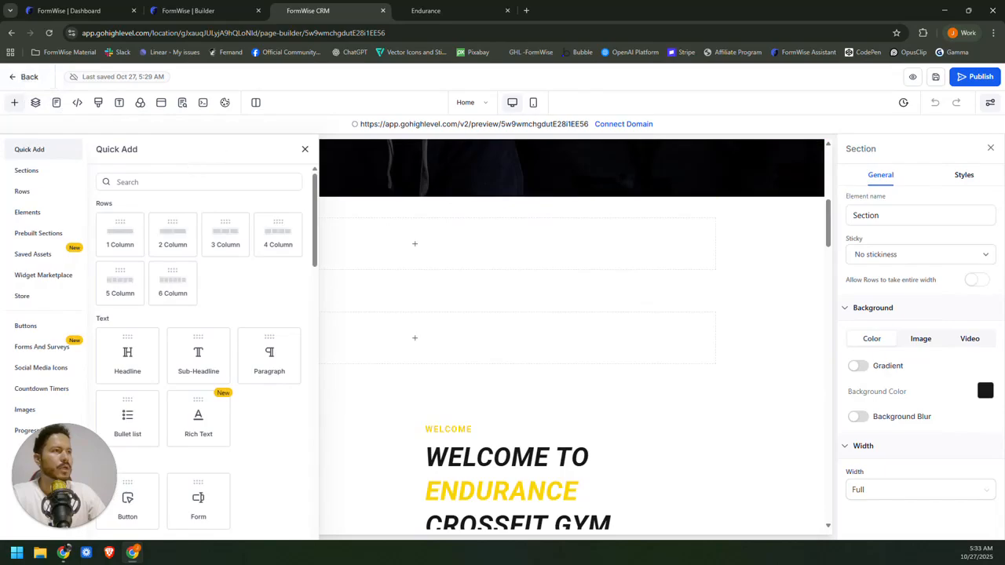
type("code")
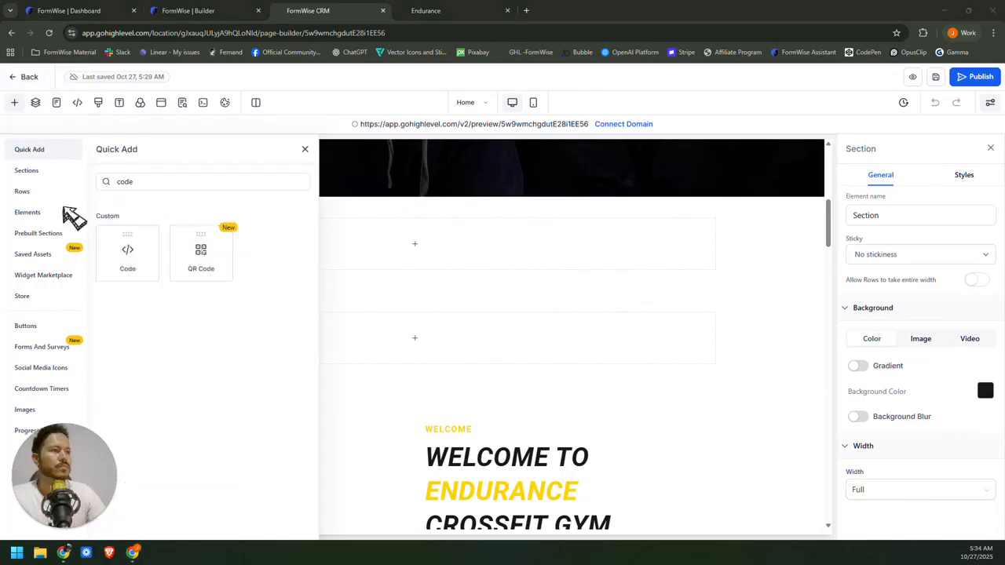
left_click_drag(130, 249, 444, 320)
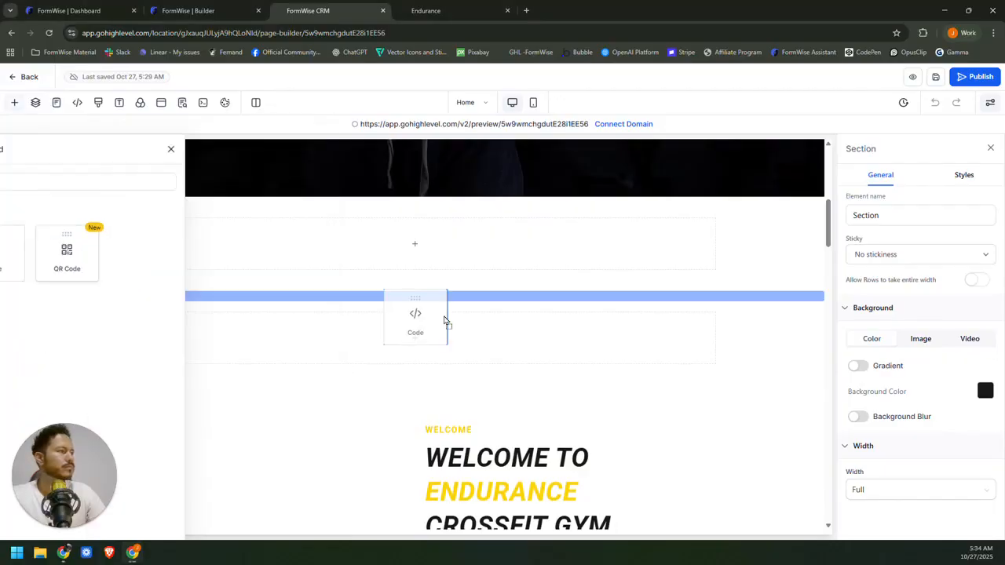
left_click_drag(444, 320, 416, 243)
scroll(473, 332, "up", 3)
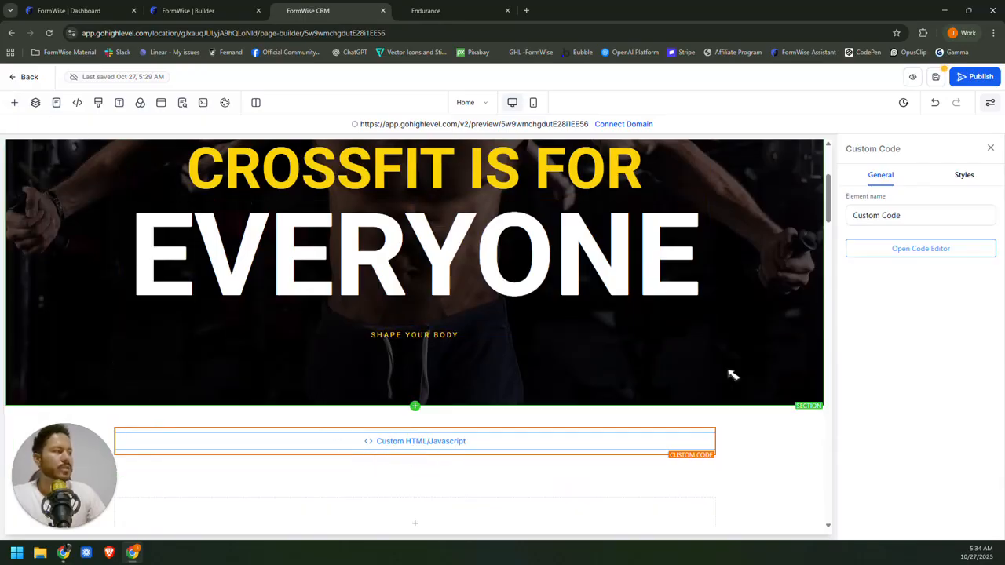
Insert the Workout Plan Generator's header embed code from FormWise into the new custom code element.
left_click(900, 248)
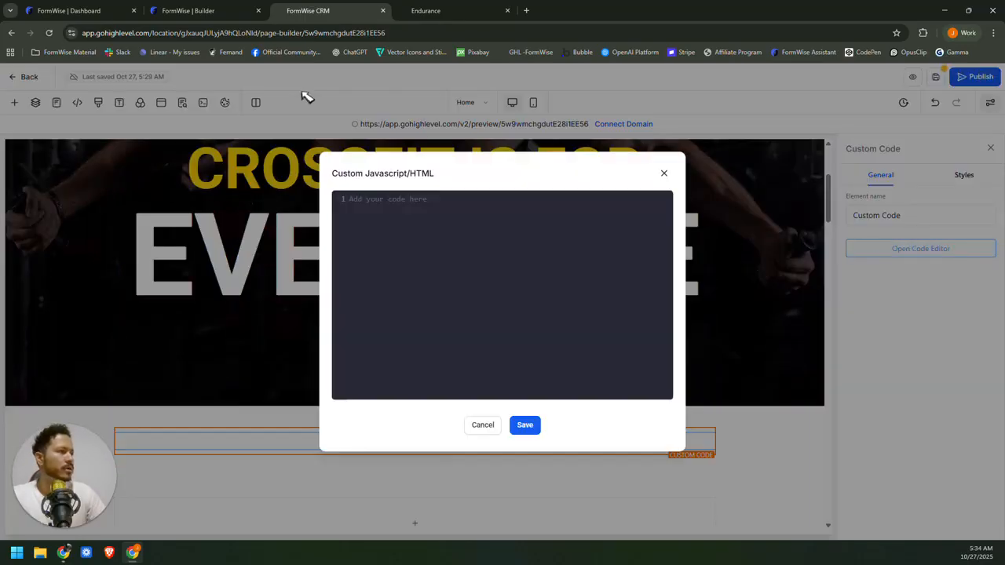
left_click(235, 12)
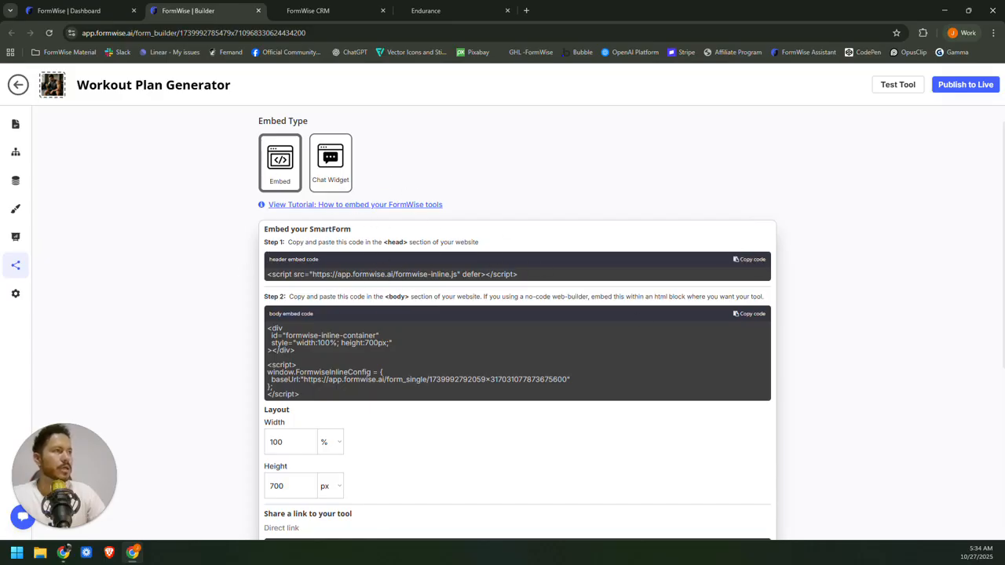
left_click(279, 14)
left_click(349, 199)
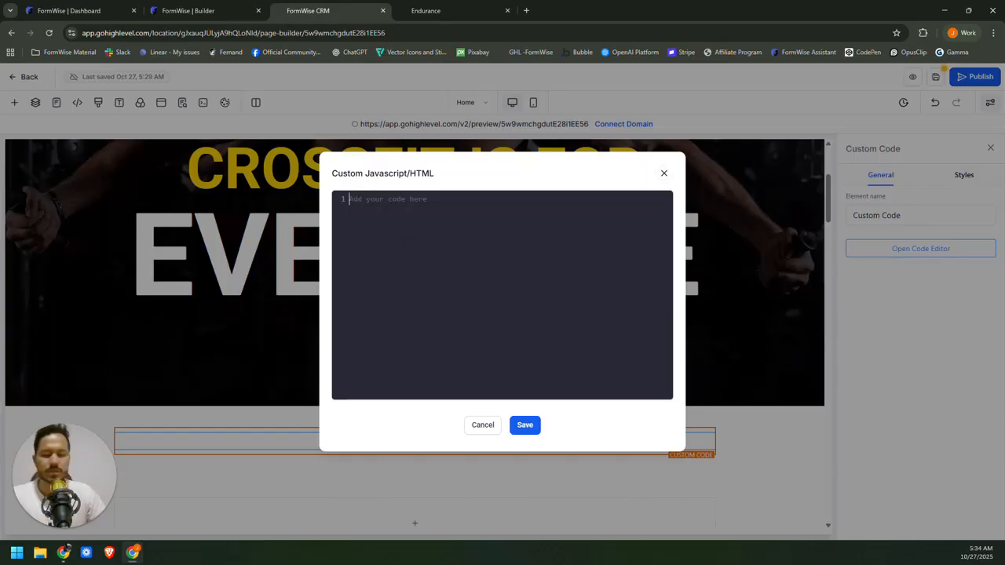
type("<script src=\"https://app.formwise.ai/formwise-inline.js\" defer></script>")
Add the tool's body embed code from FormWise below the header script and save the custom code.
left_click(231, 10)
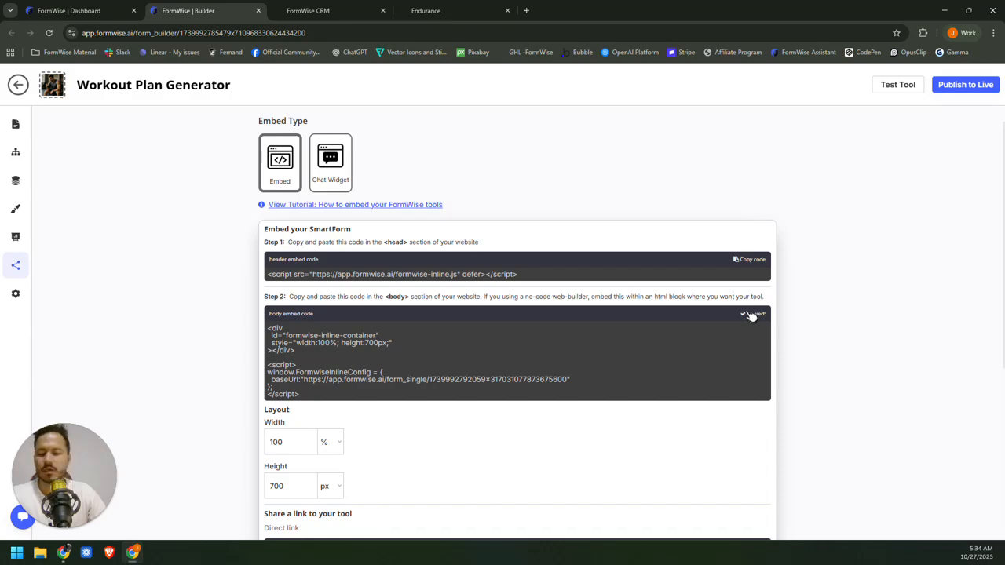
key("ctrl+Tab")
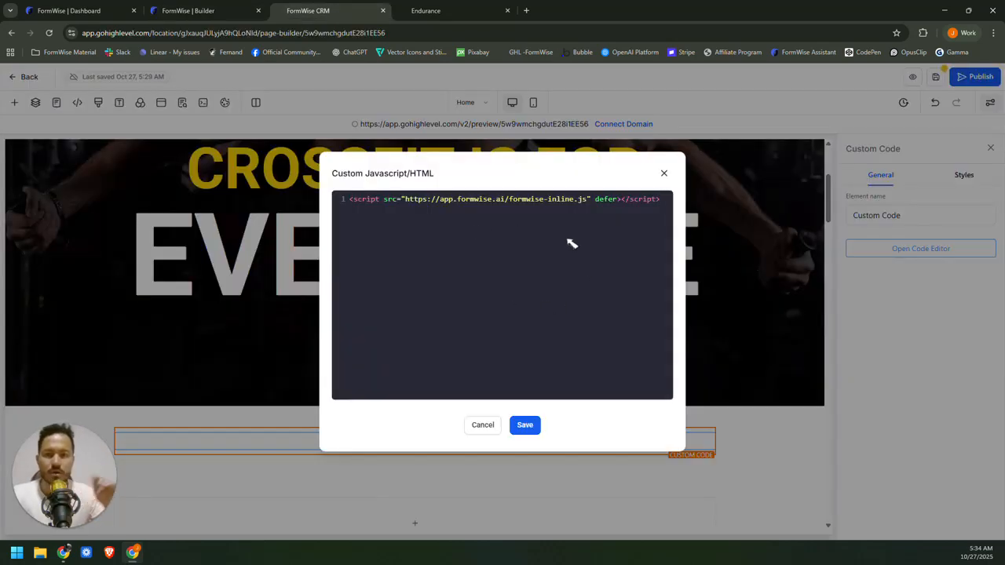
key("ctrl+v")
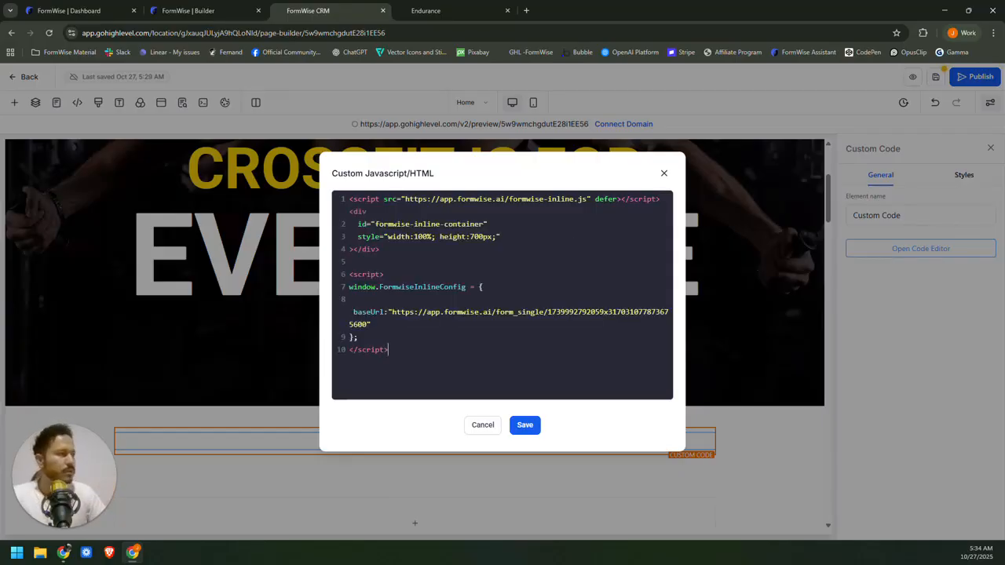
left_click(525, 425)
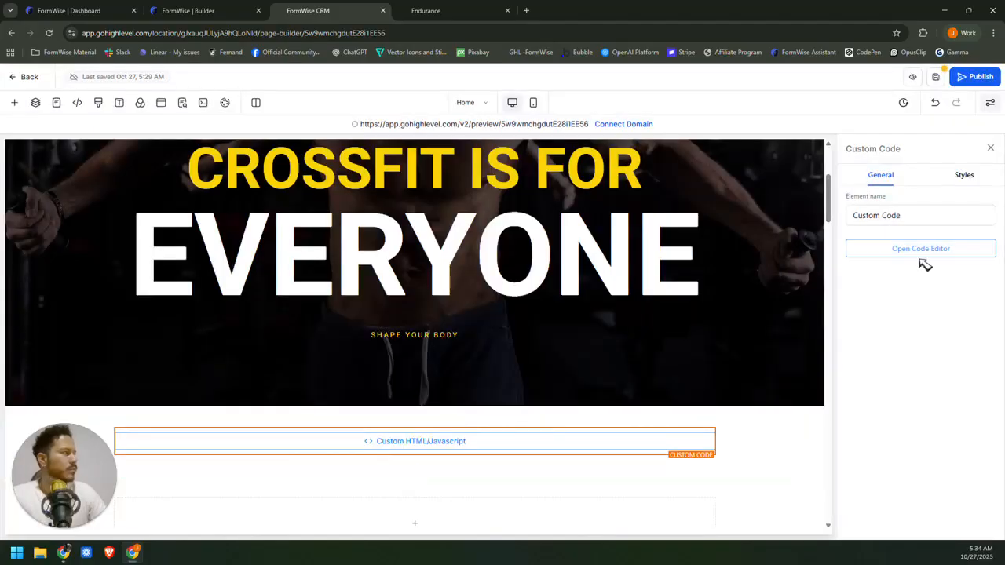
Save the website page, close the old Endurance preview, and open a fresh preview of the page.
left_click(965, 176)
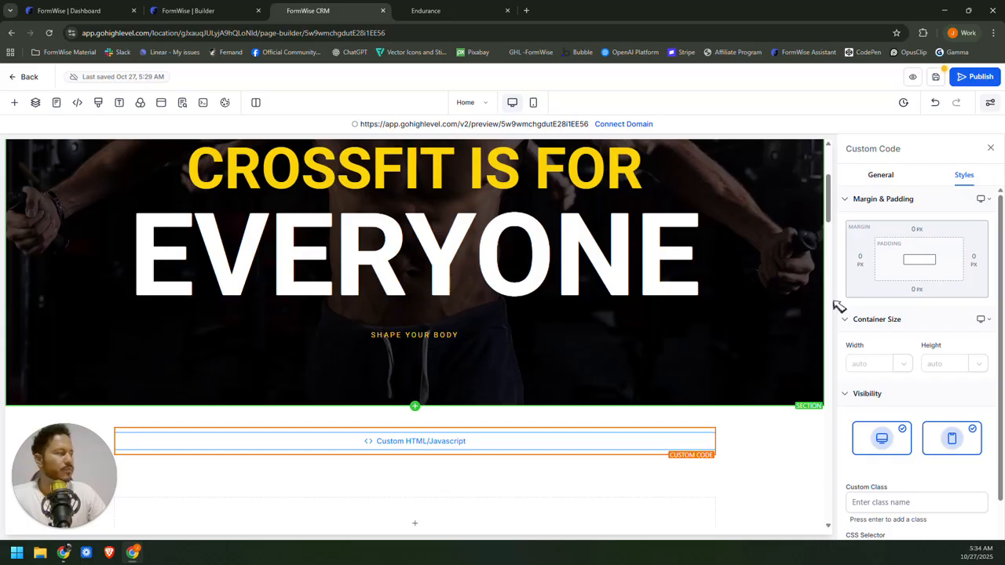
left_click(938, 77)
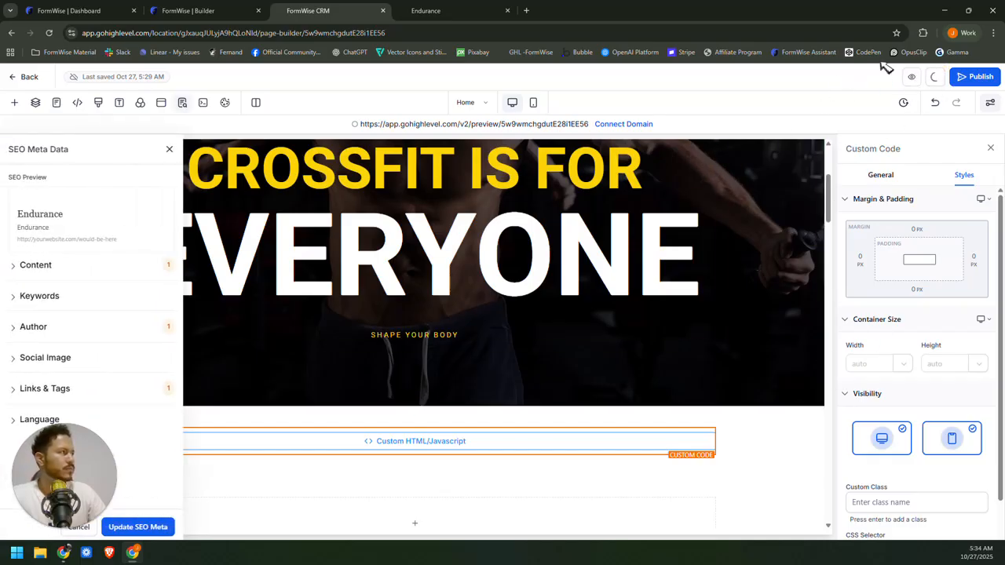
left_click(508, 11)
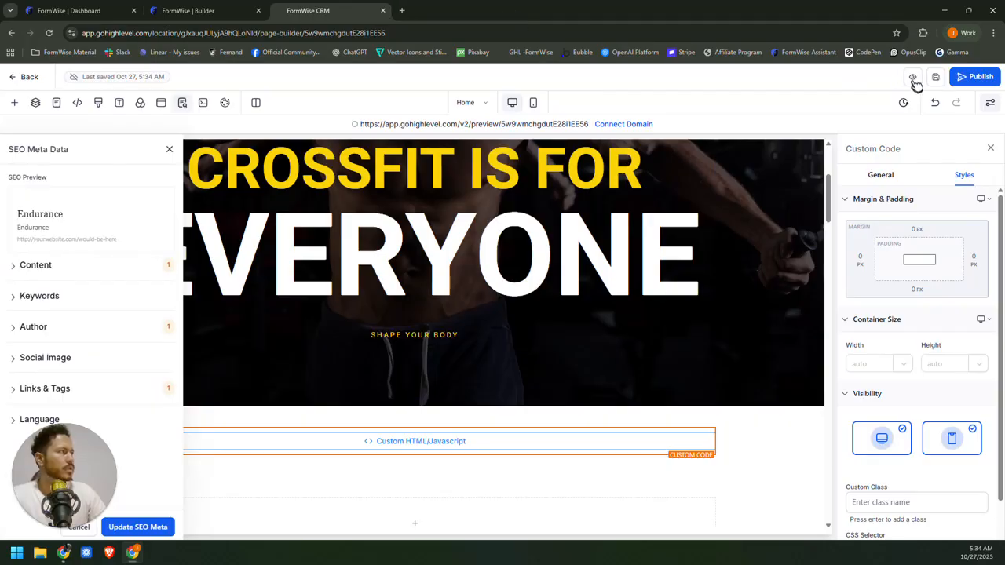
left_click(912, 78)
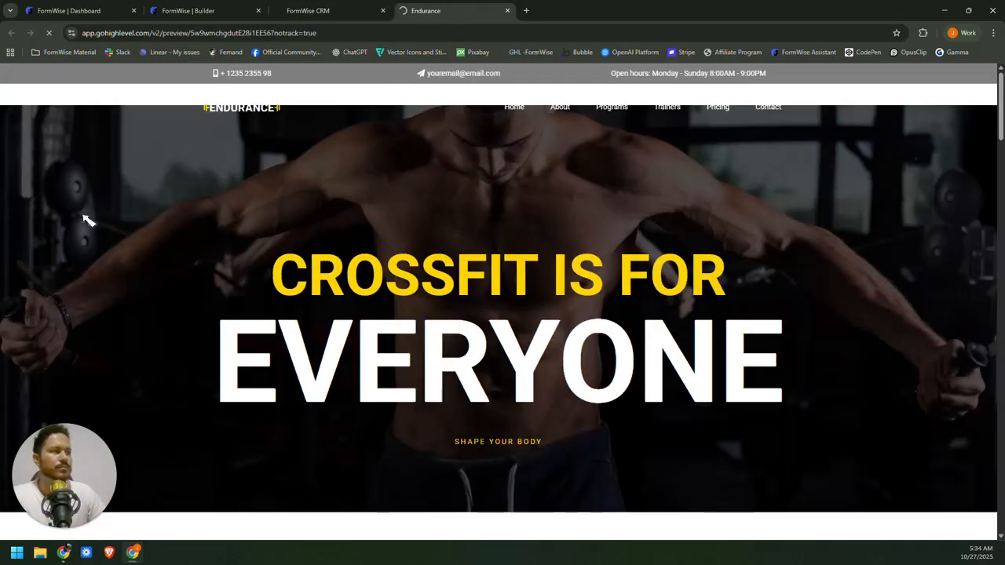
Examine the embedded workout form below the hero section in the Endurance preview, and return to the page builder.
scroll(483, 259, "down", 3)
scroll(483, 259, "down", 3)
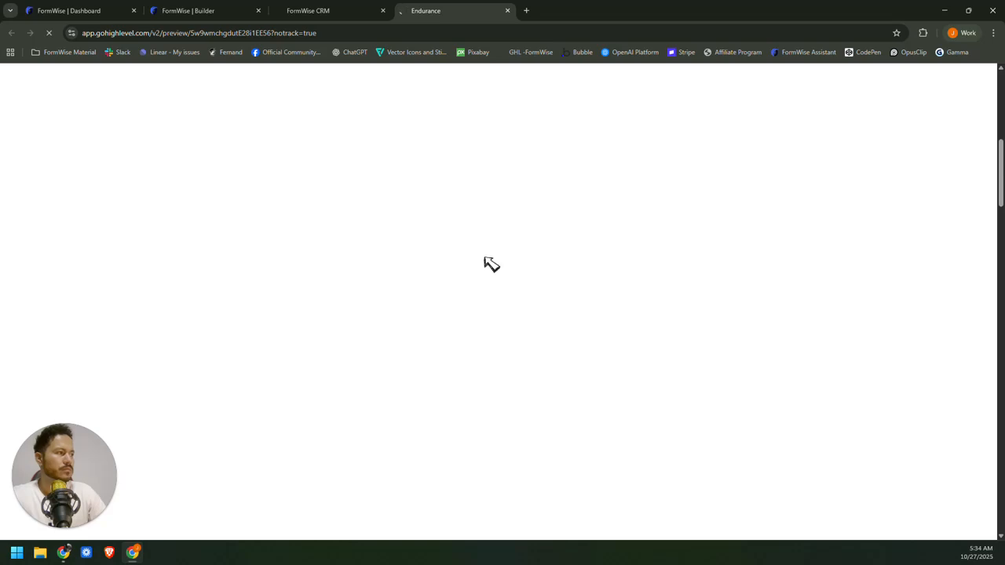
scroll(516, 354, "up", 1)
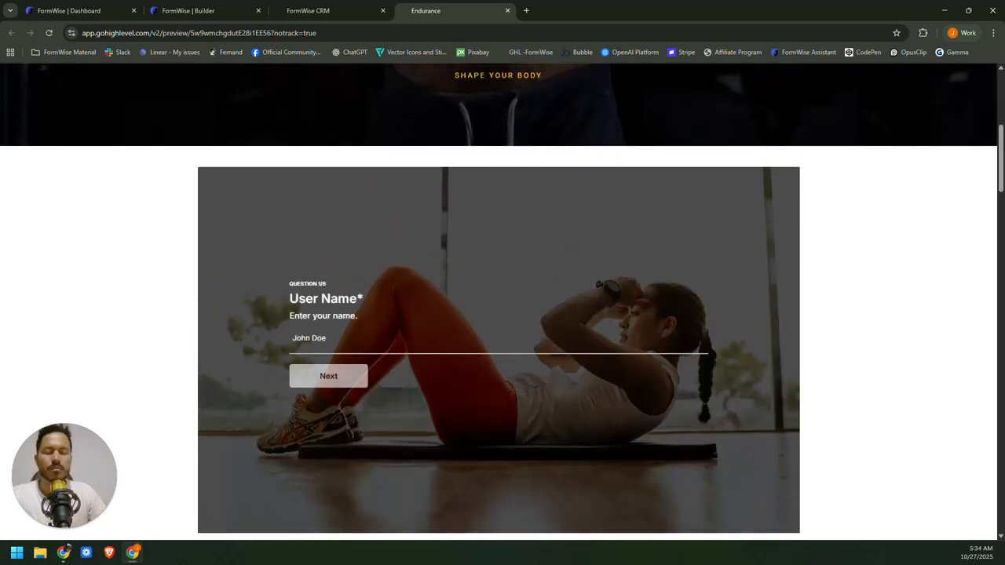
scroll(529, 364, "up", 3)
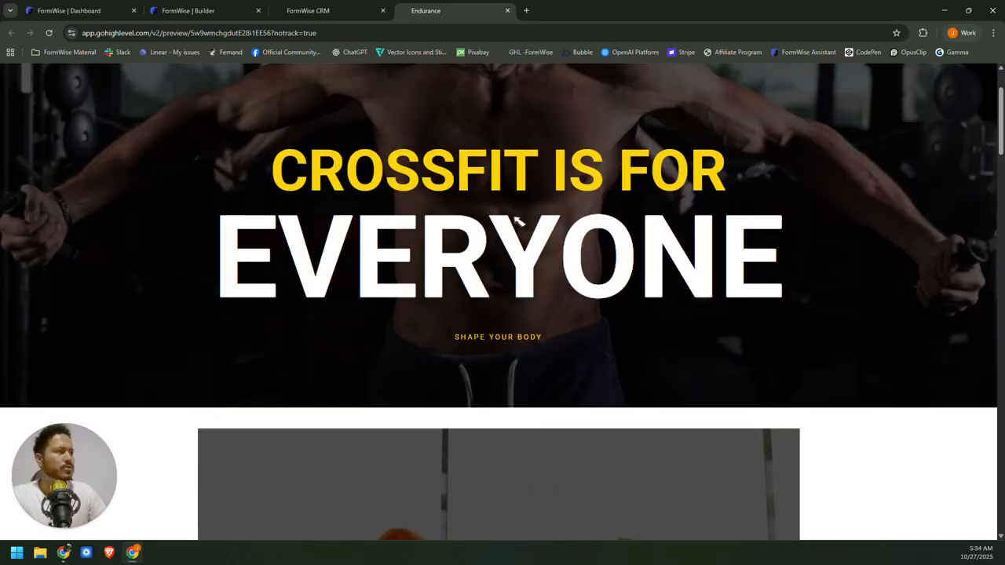
scroll(662, 324, "down", 4)
scroll(662, 325, "down", 3)
scroll(666, 328, "up", 3)
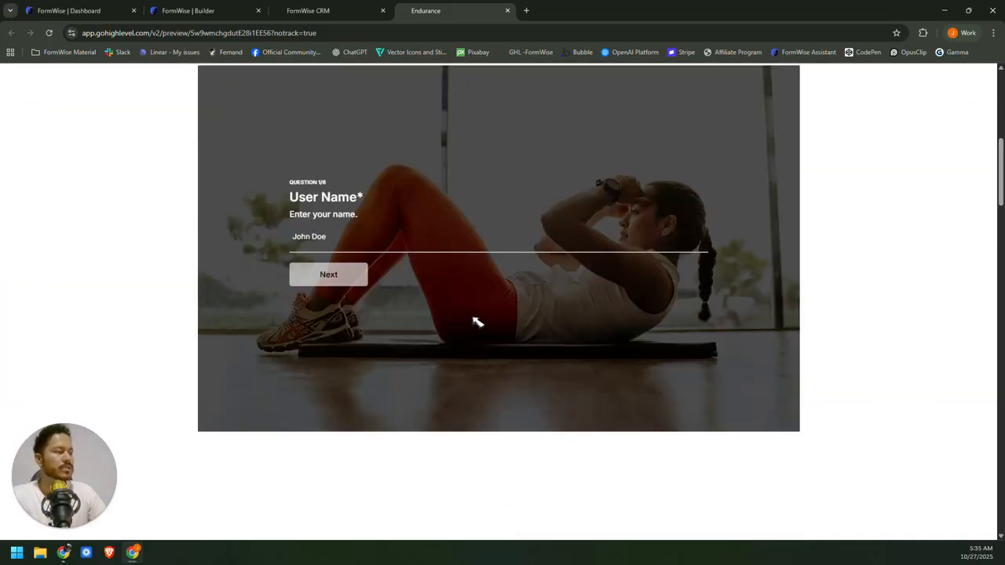
scroll(475, 321, "up", 1)
scroll(447, 306, "down", 1)
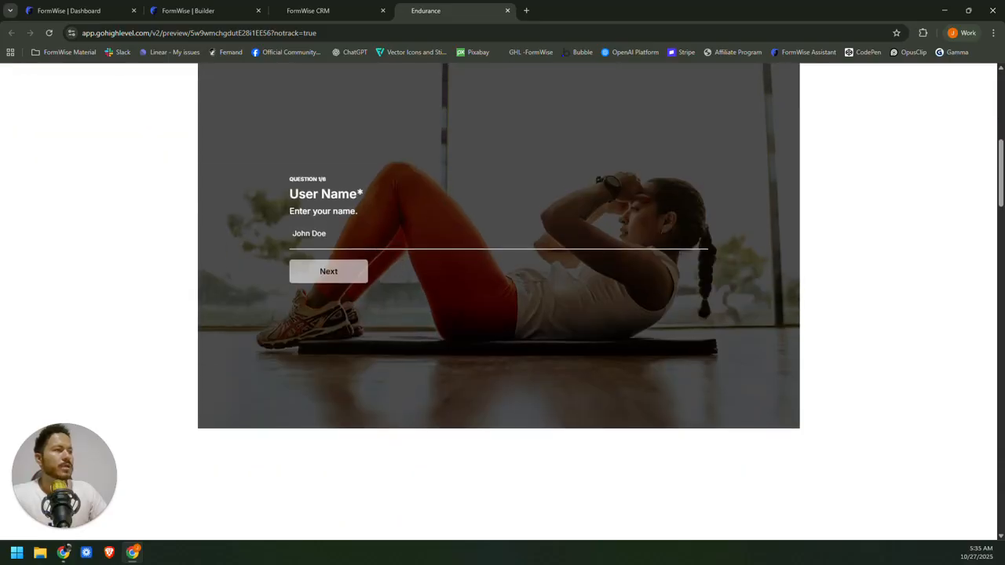
left_click(326, 12)
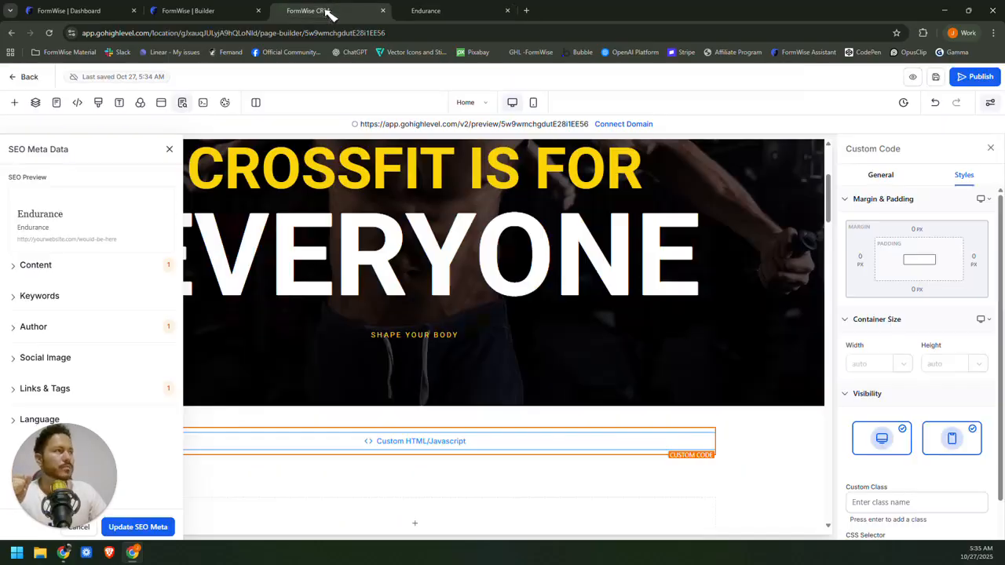
Leave the page builder and review the Workout Plan Generator's Webhook Results setting and Response to Webhook block in FormWise.
left_click(15, 81)
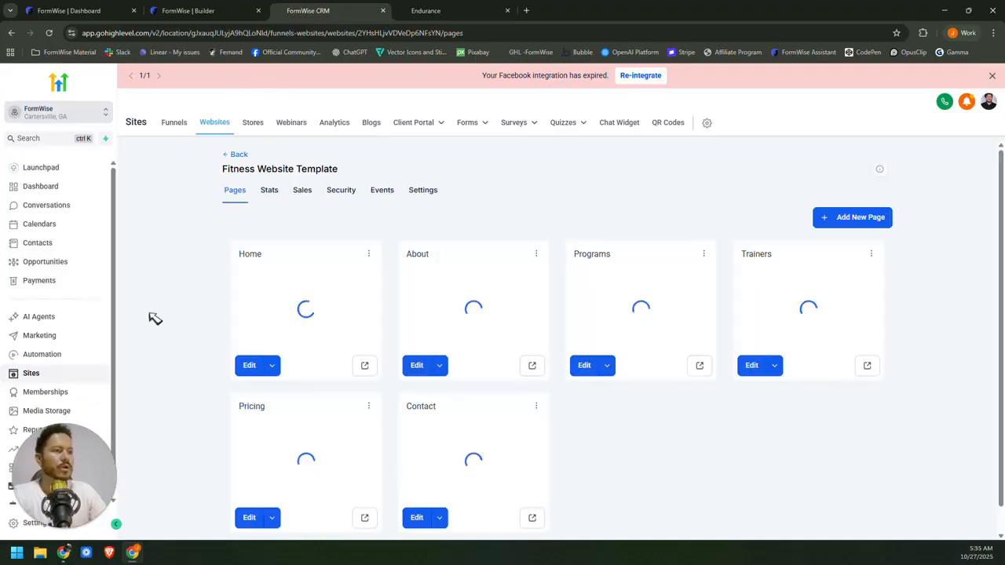
left_click(196, 11)
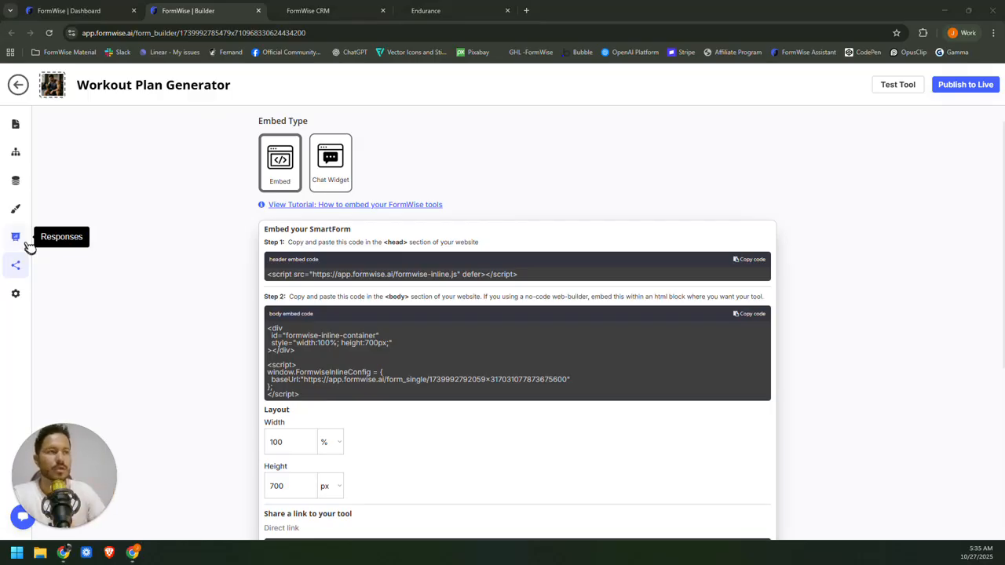
left_click(14, 155)
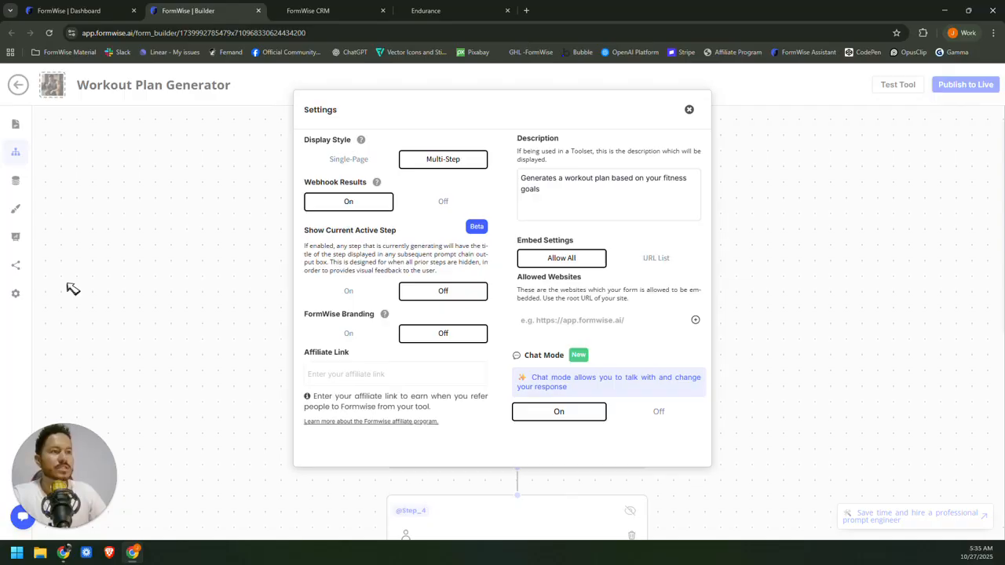
left_click(215, 244)
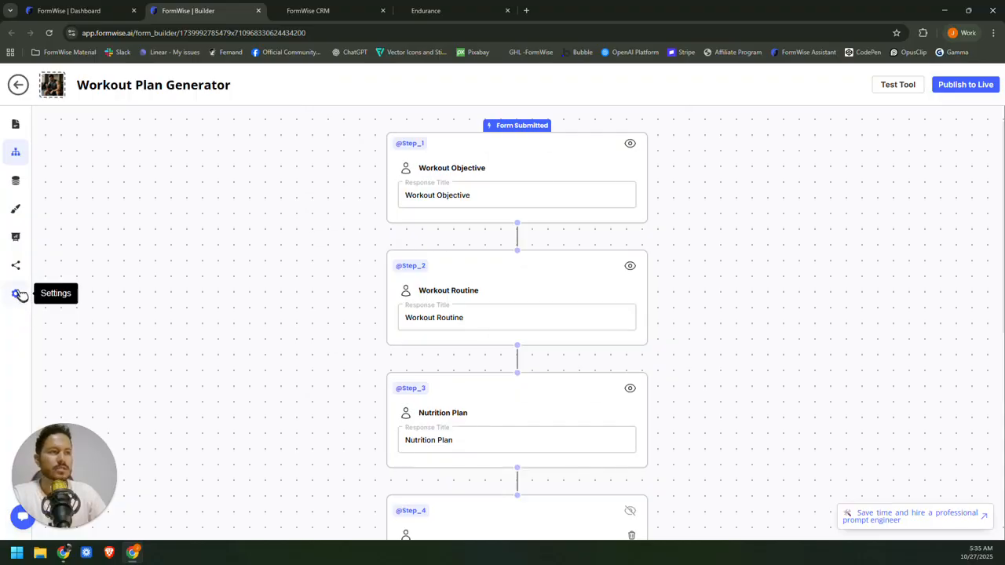
left_click(17, 293)
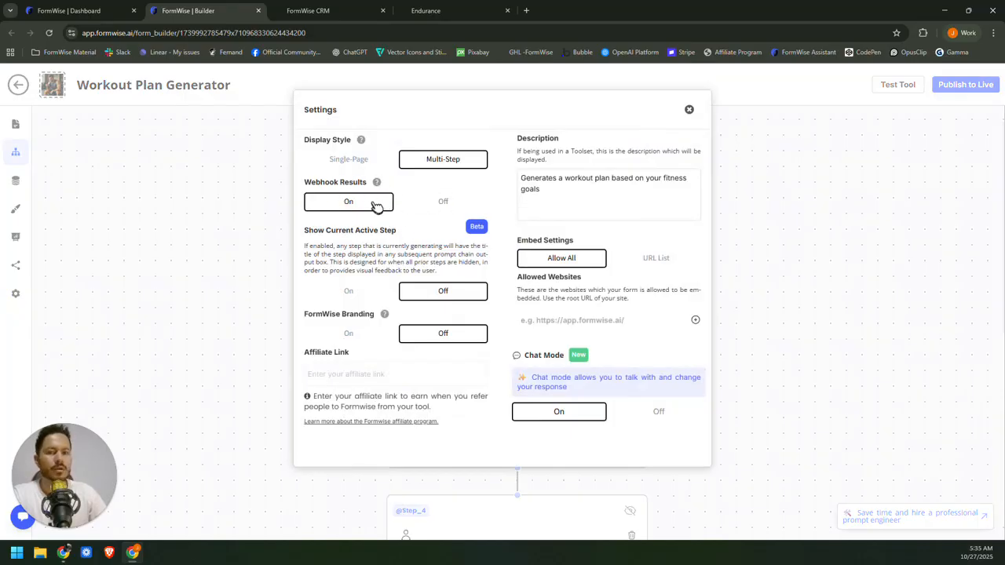
left_click(689, 109)
scroll(412, 301, "down", 5)
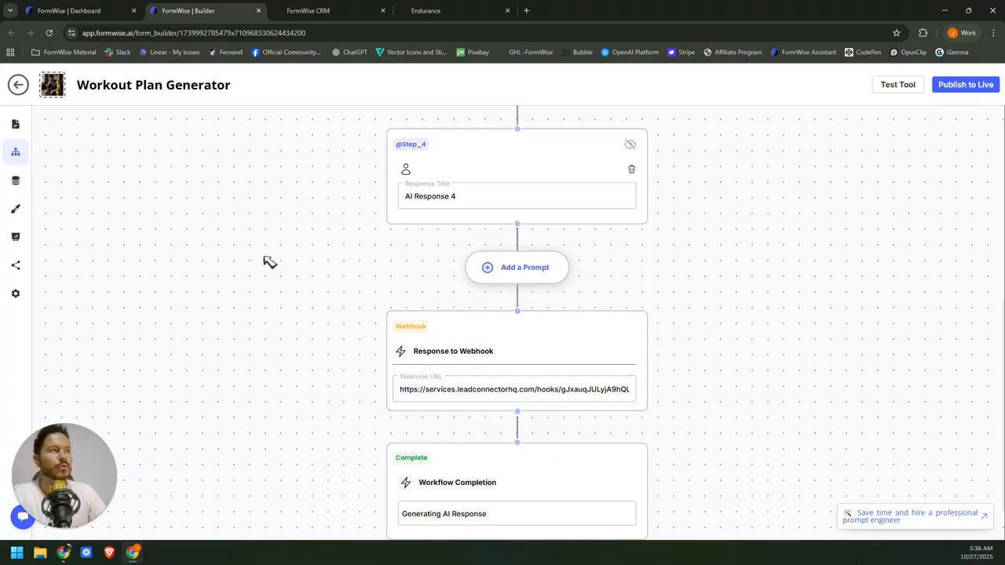
Switch to HighLevel and create a new automation workflow from scratch.
left_click(313, 11)
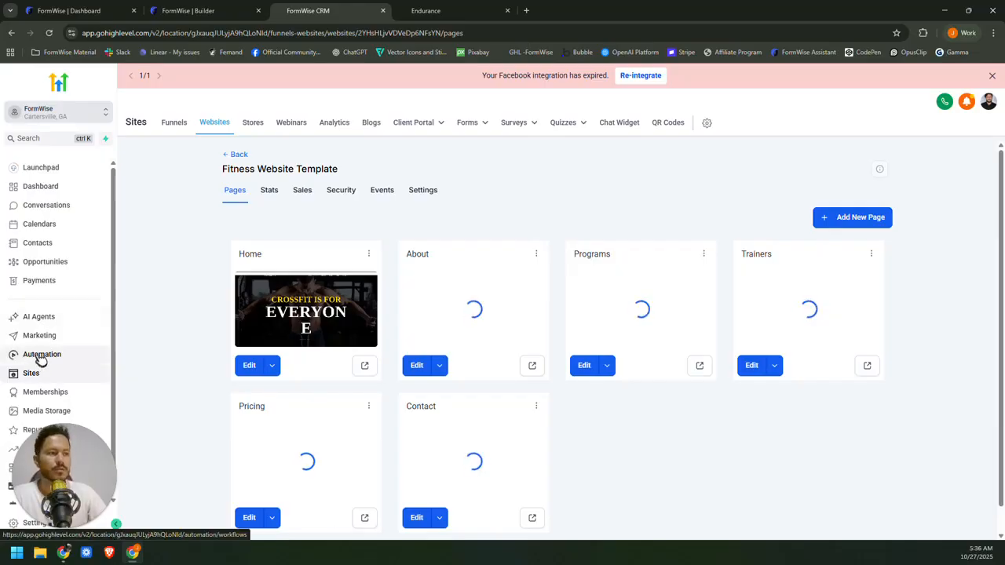
left_click(41, 355)
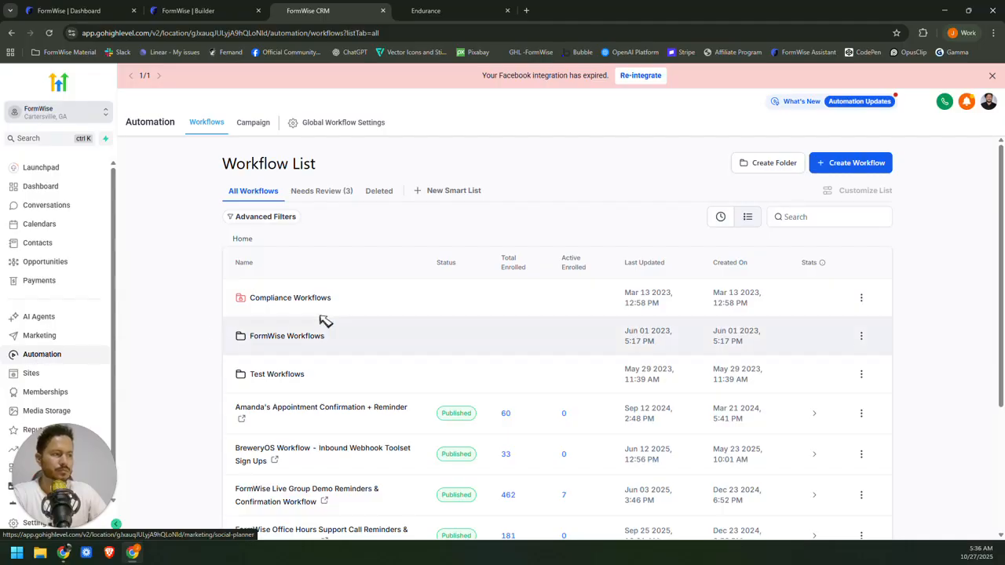
scroll(369, 300, "down", 3)
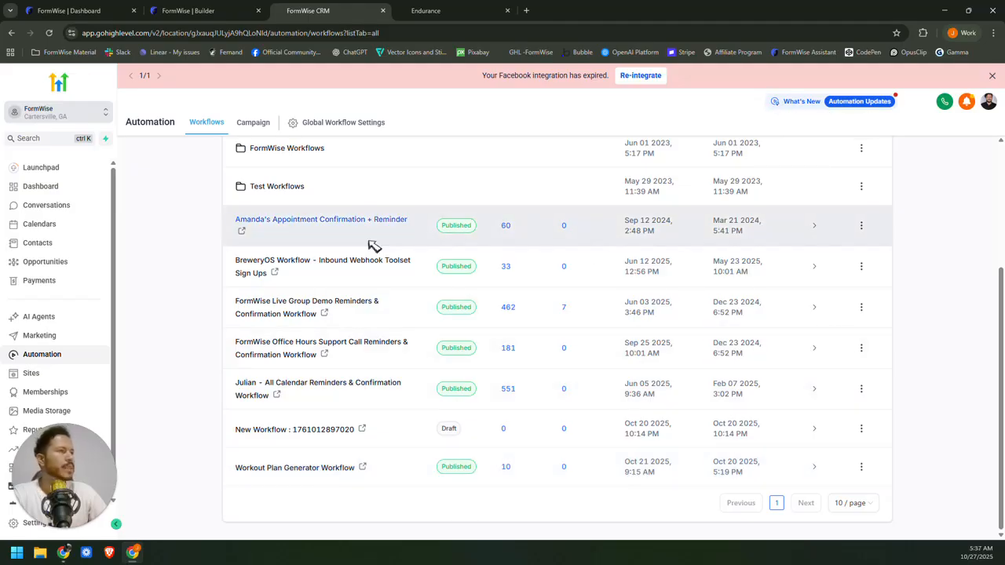
scroll(809, 243, "up", 3)
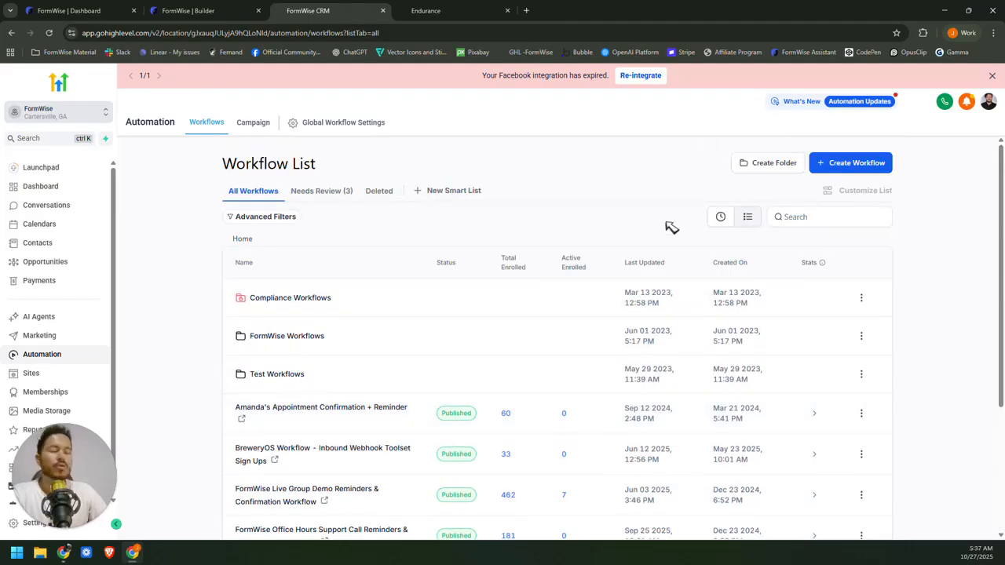
left_click(863, 165)
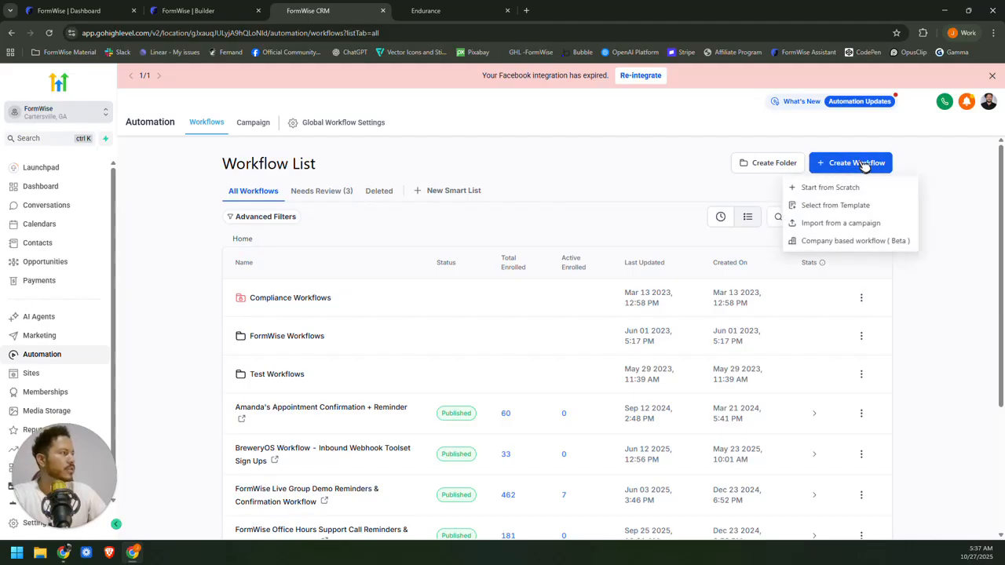
left_click(820, 190)
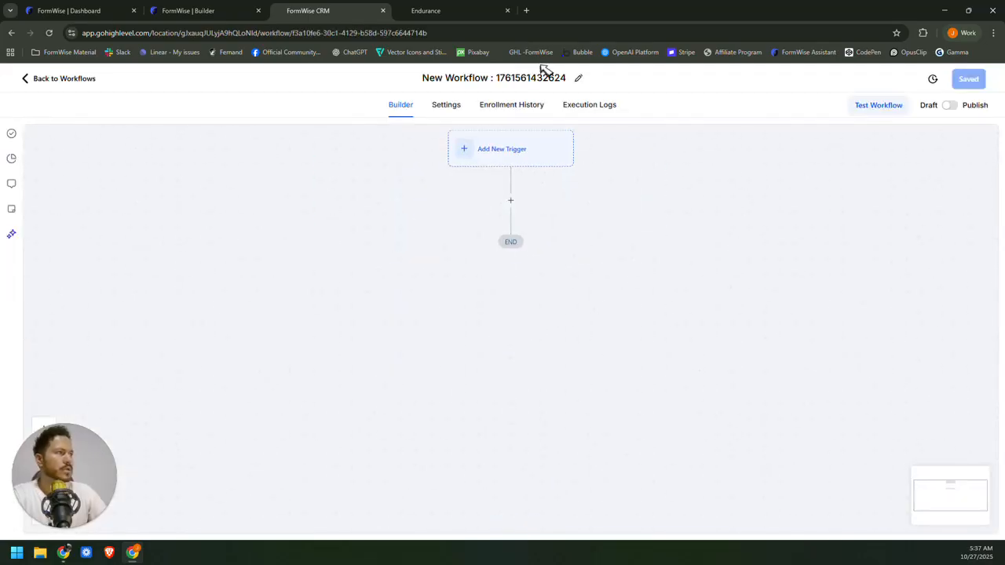
Rename the new workflow as Workout Plan Generator #2.
left_click(453, 77)
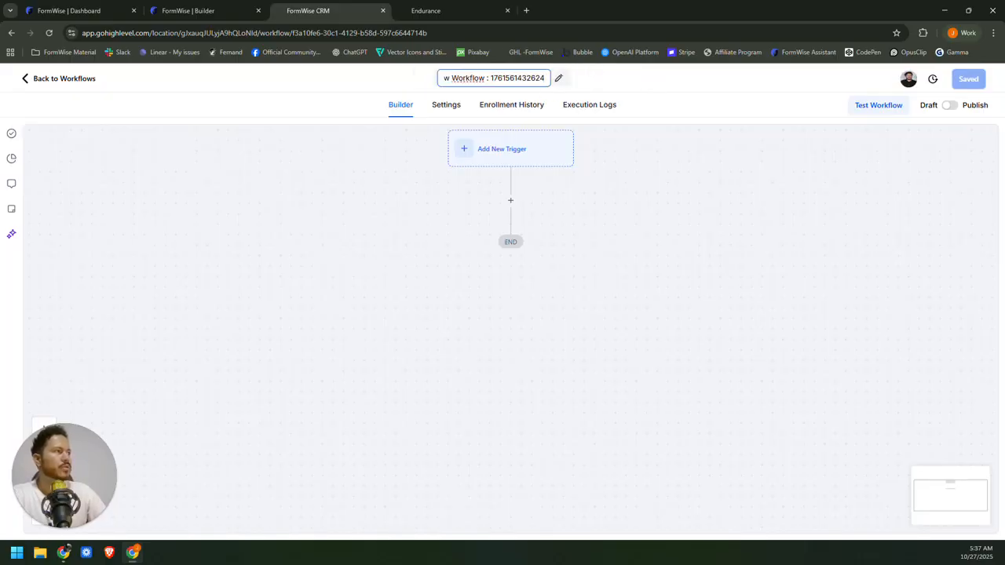
key("ctrl+a")
type("W")
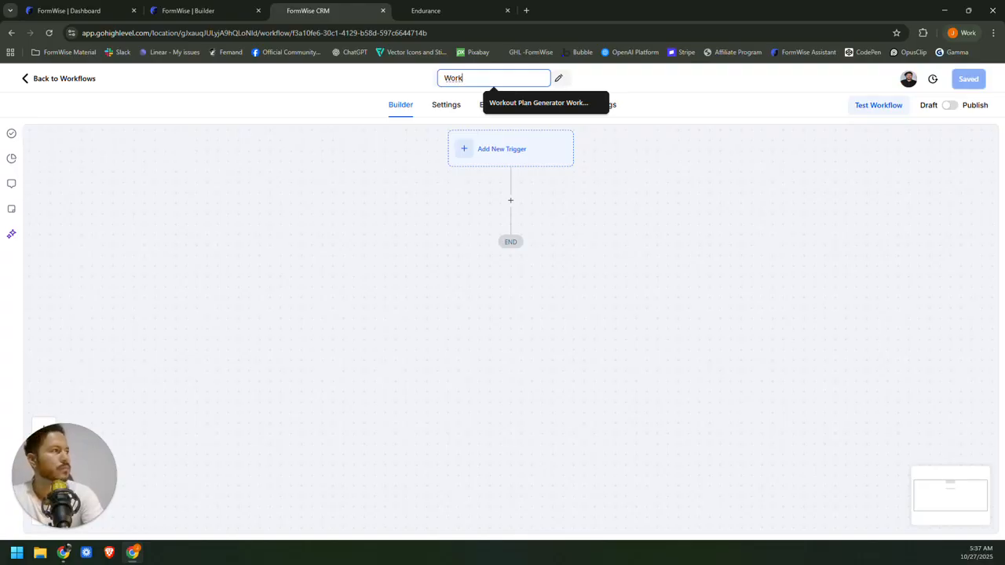
type("ork")
key("Down")
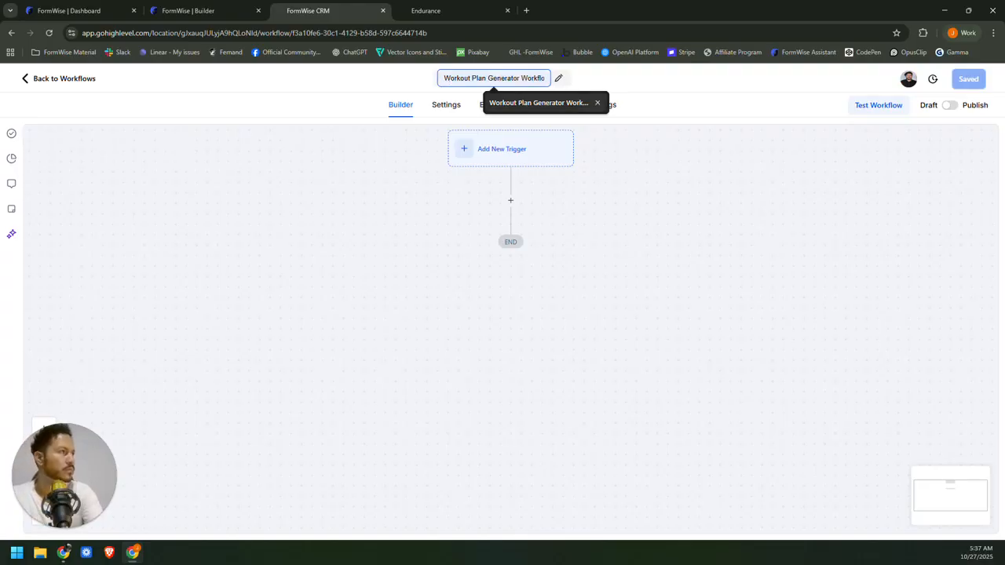
key("BackSpace")
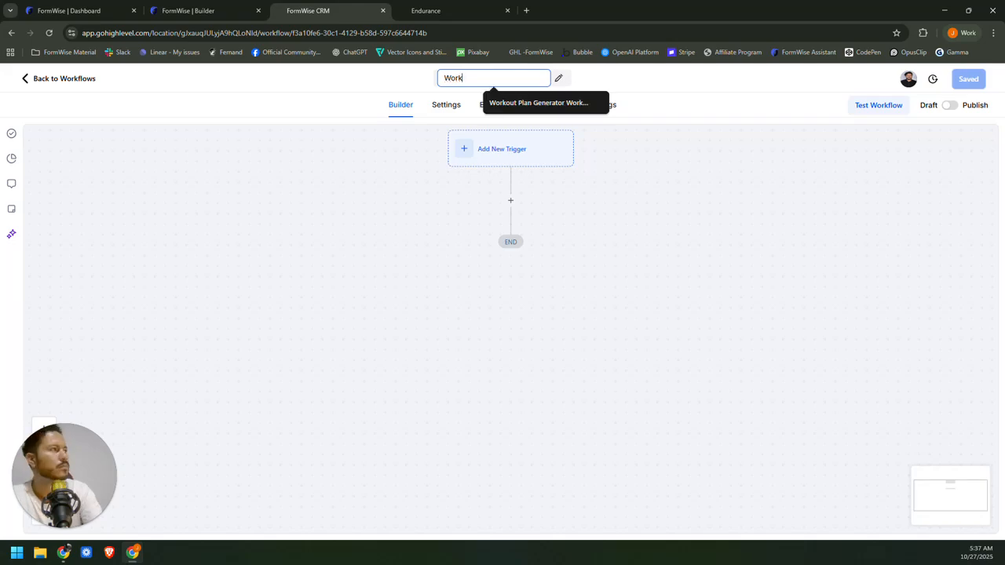
left_click(531, 104)
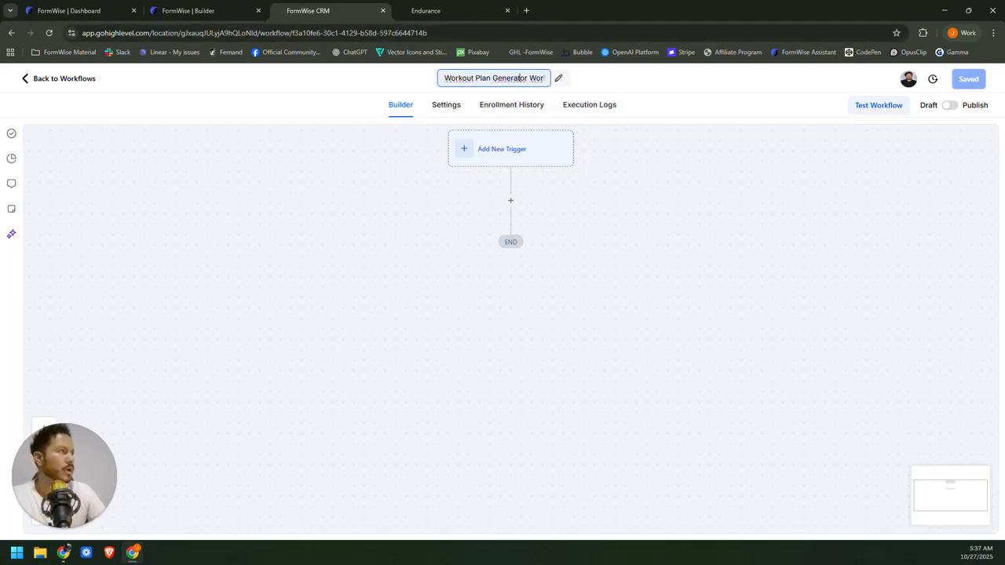
key("Right")
key("Right")
key("Right")
key("Right")
key("Right")
key("Right")
key("Right")
key("Right")
key("Right")
key("Right")
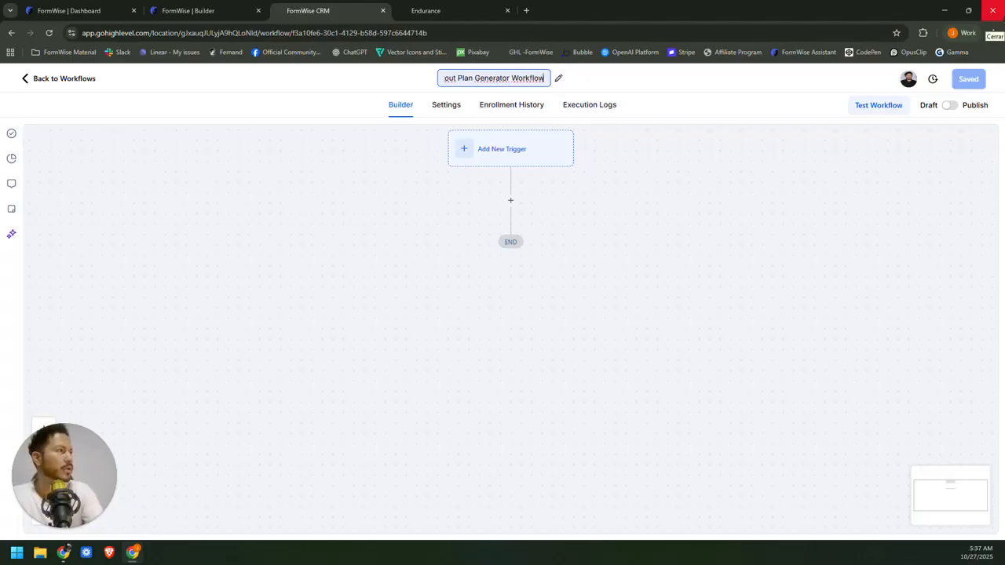
key("BackSpace")
key("BackSpace")
key("BackSpace")
key("BackSpace")
key("BackSpace")
key("BackSpace")
key("BackSpace")
key("BackSpace")
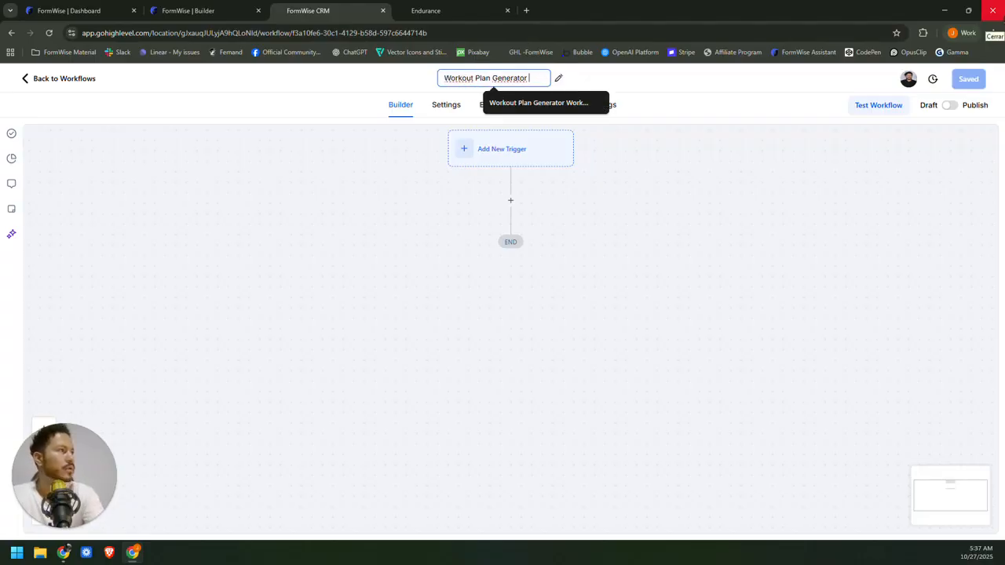
type("#2")
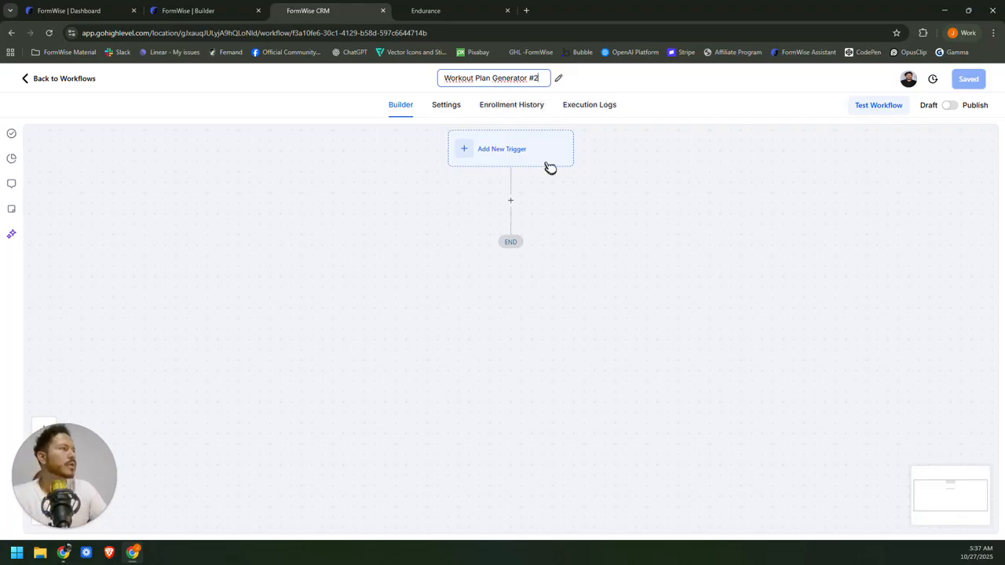
scroll(583, 180, "up", 1)
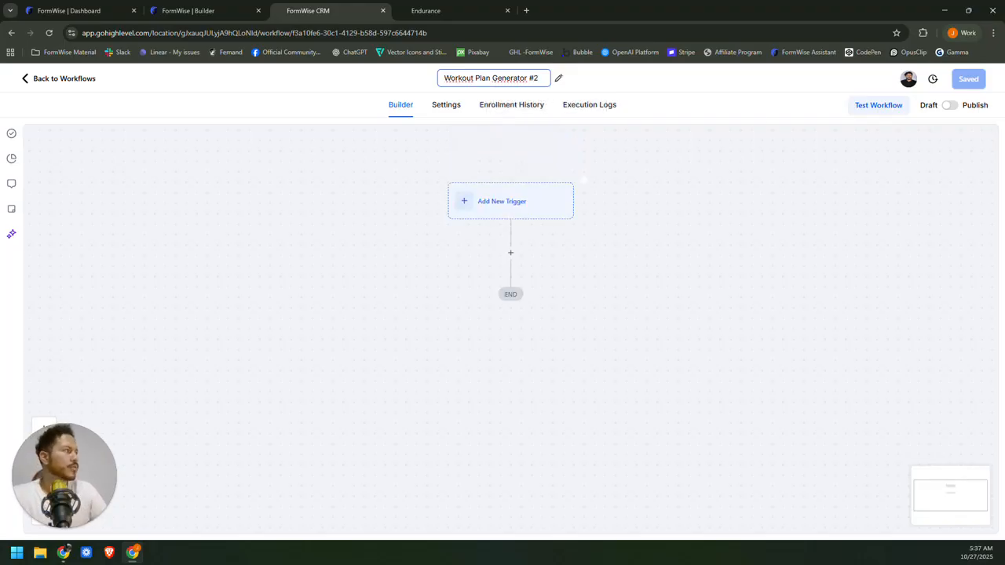
key("Return")
Search the triggers for "inb" and choose Inbound Webhook as the workflow's new trigger.
left_click(524, 201)
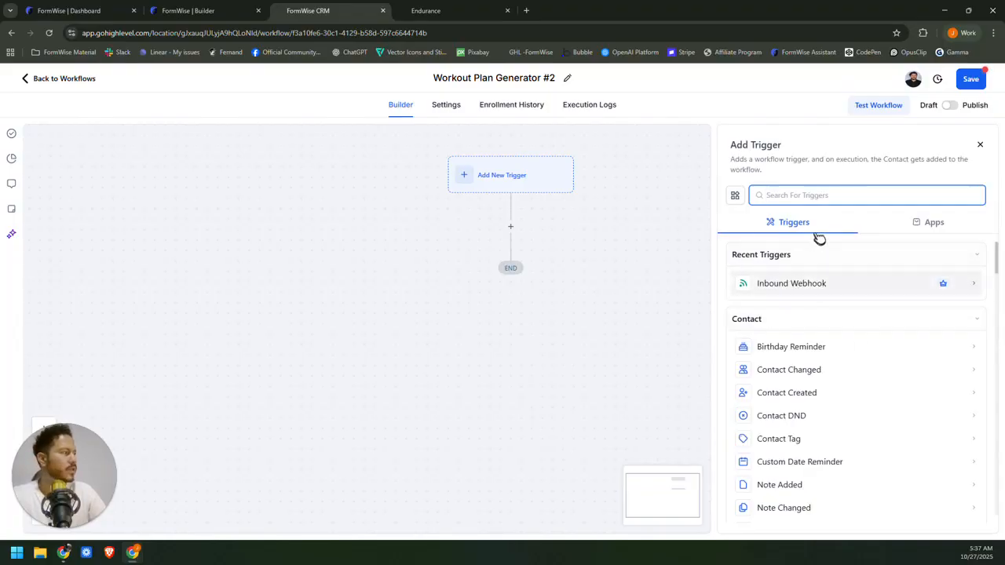
type("inb")
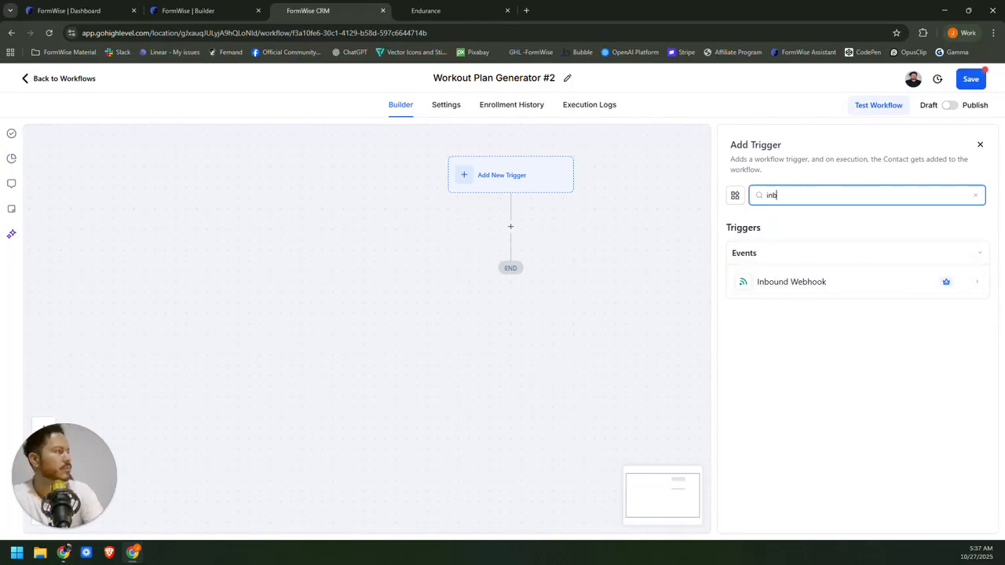
left_click(791, 282)
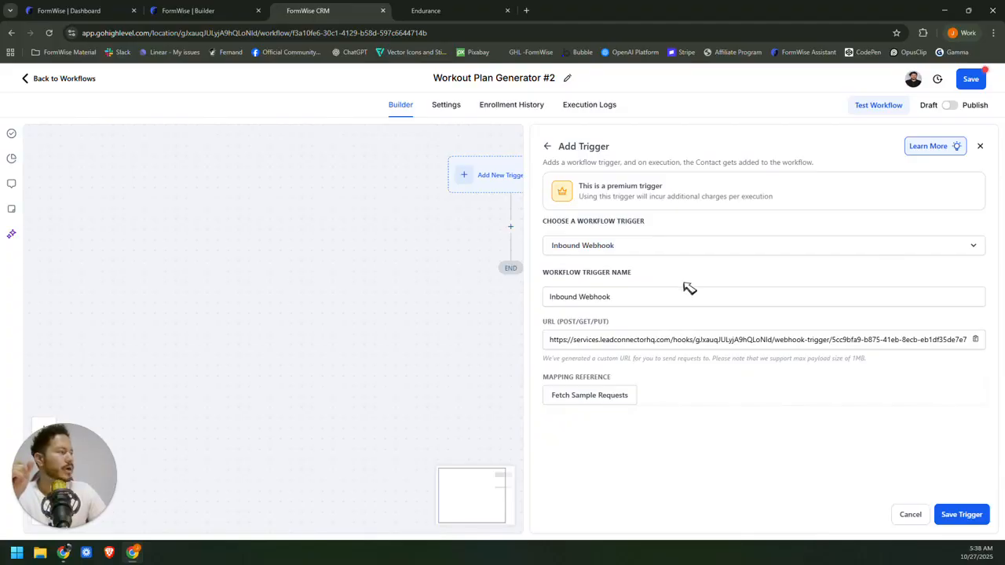
Copy the Inbound Webhook trigger's URL and go to the Response to Webhook block in the FormWise workflow.
left_click(188, 10)
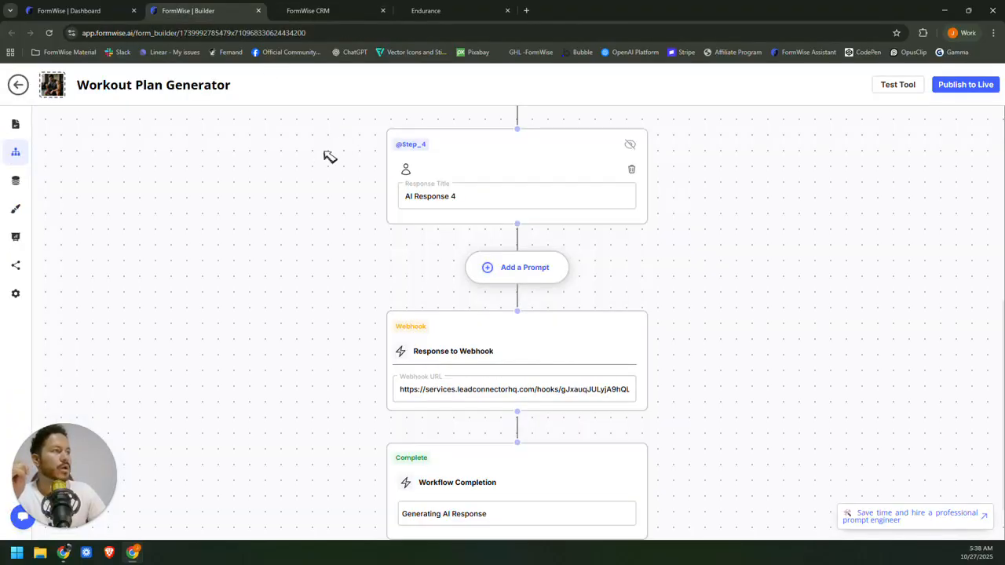
left_click(478, 386)
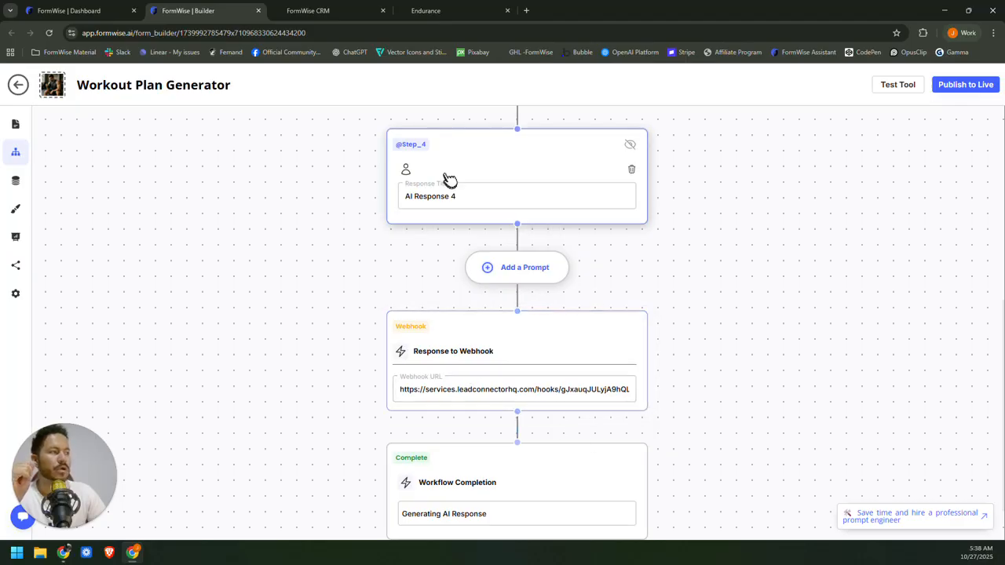
left_click(308, 11)
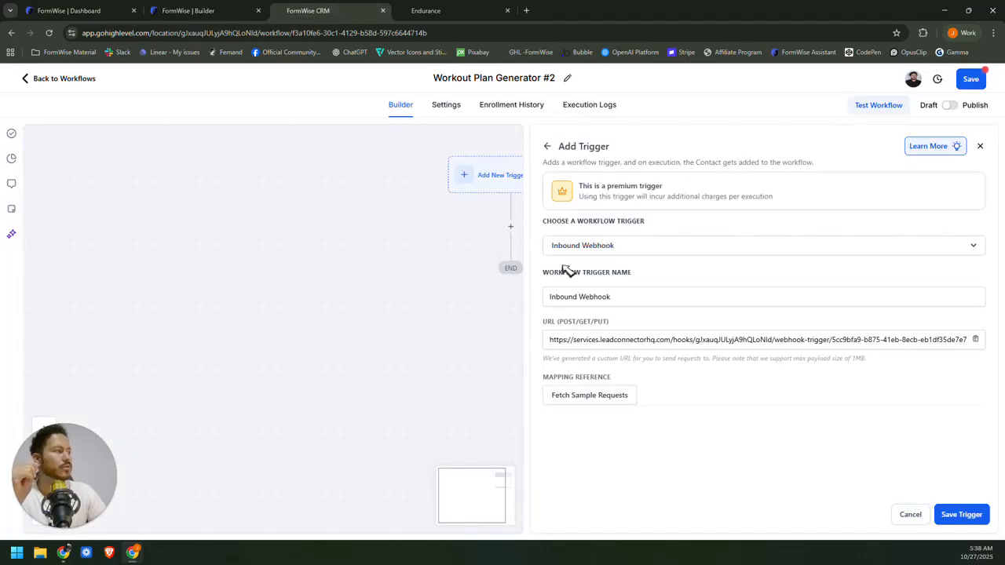
left_click(977, 341)
left_click_drag(550, 339, 1002, 369)
left_click(975, 339)
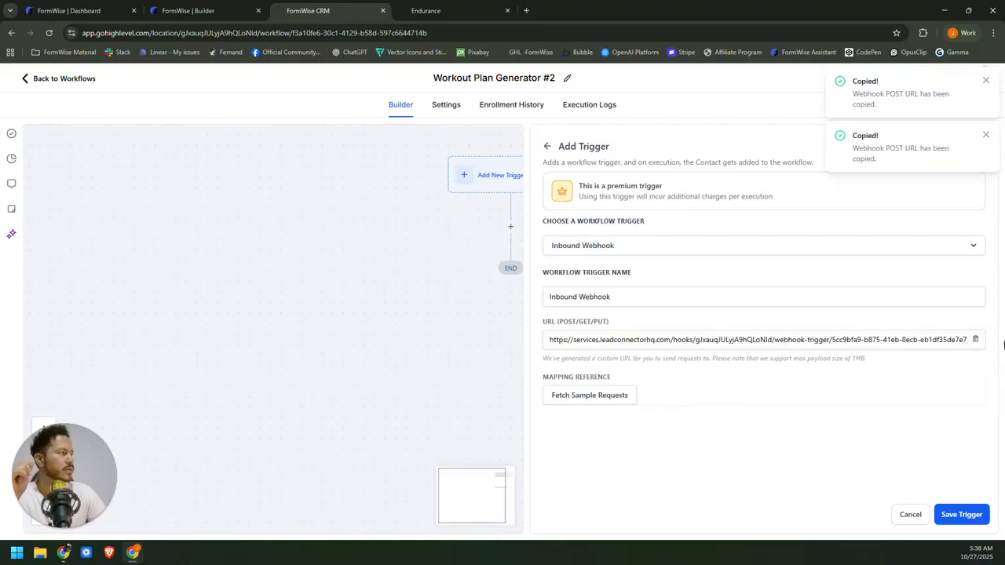
left_click(196, 11)
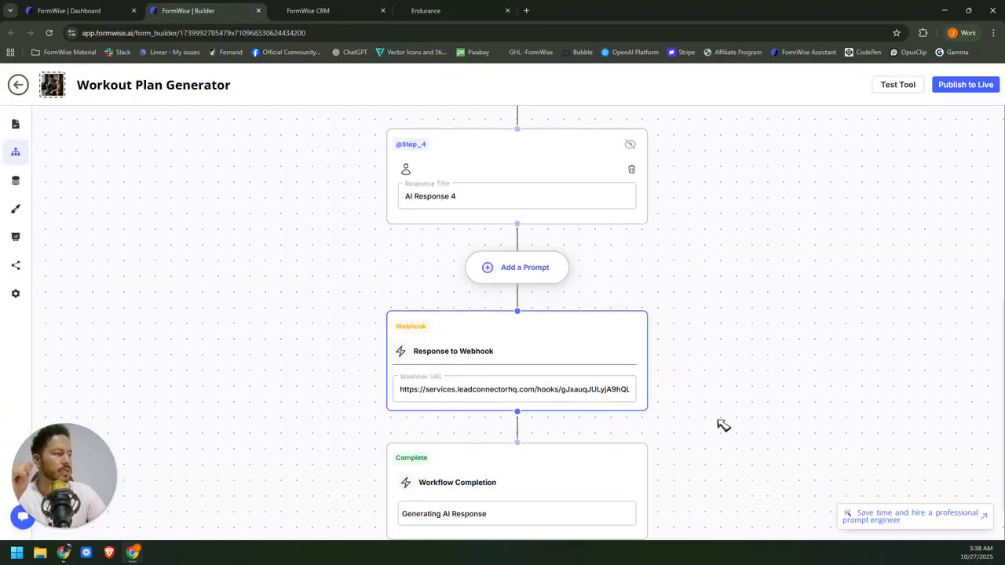
left_click(476, 351)
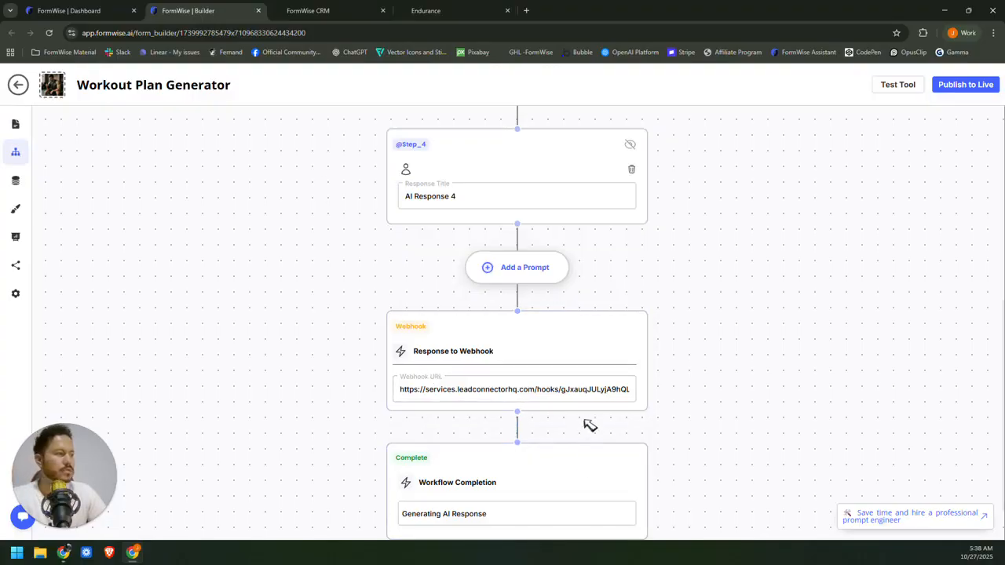
Fetch sample requests for the Inbound Webhook trigger's mapping reference in HighLevel, and return to the FormWise builder.
left_click(320, 11)
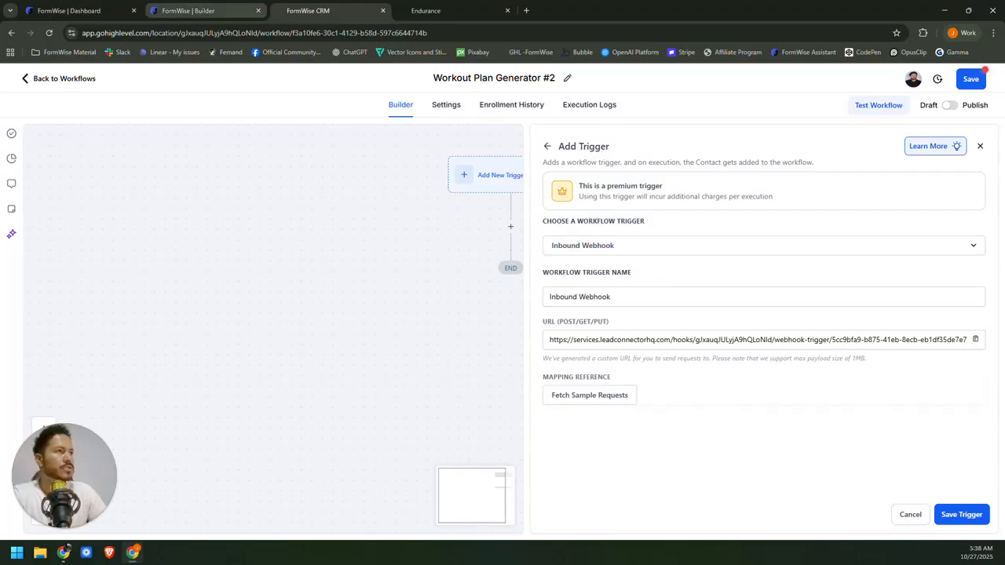
left_click(200, 10)
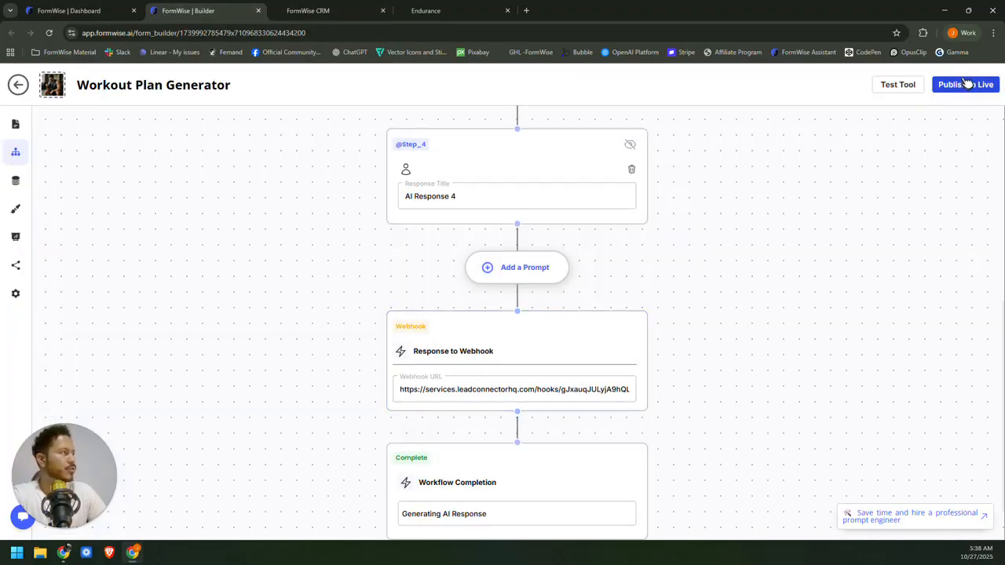
left_click(325, 12)
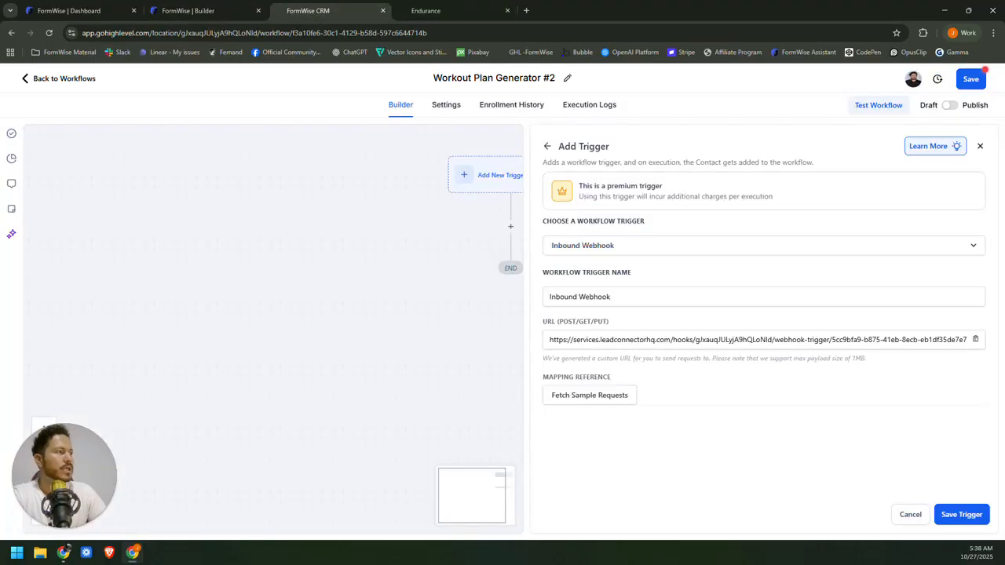
left_click(616, 398)
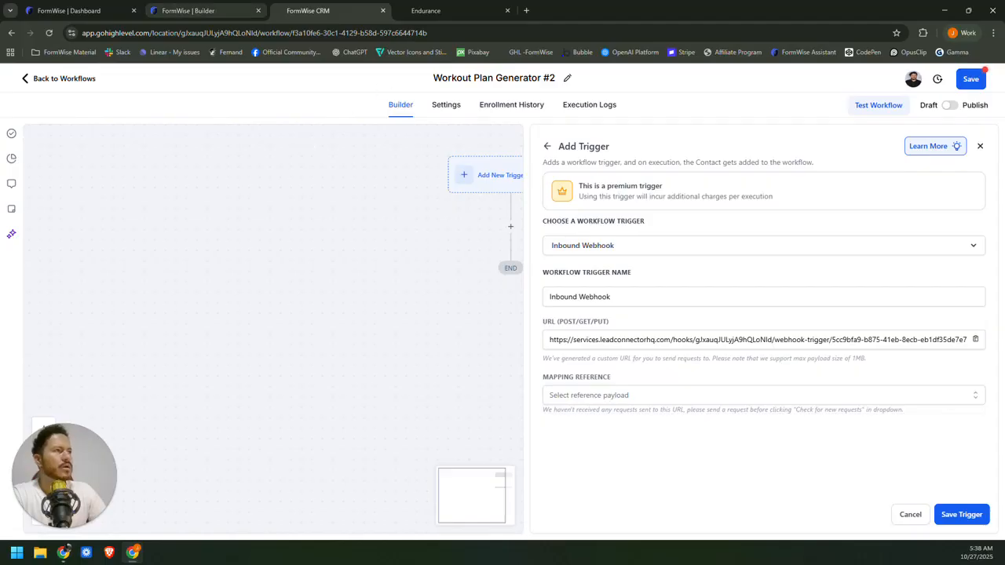
left_click(192, 10)
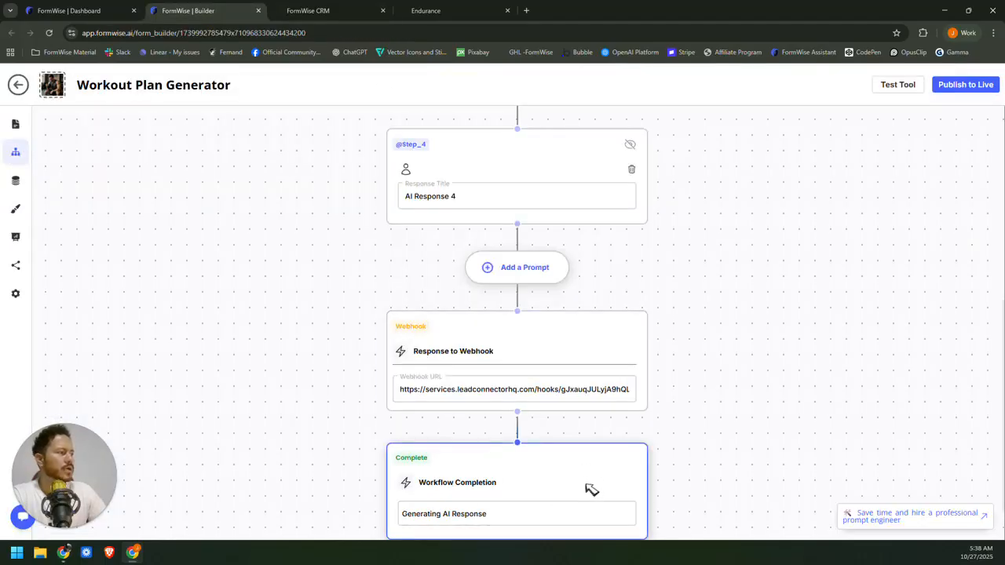
Copy the Inbound Webhook trigger's URL from HighLevel and enter it as the Webhook URL of FormWise's Response to Webhook block.
key("ctrl+Tab")
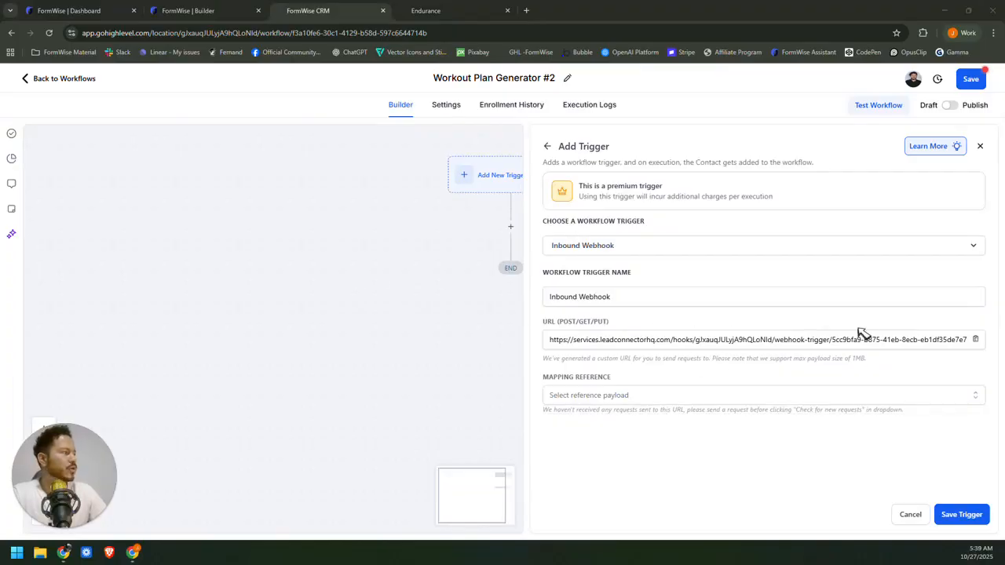
left_click(978, 341)
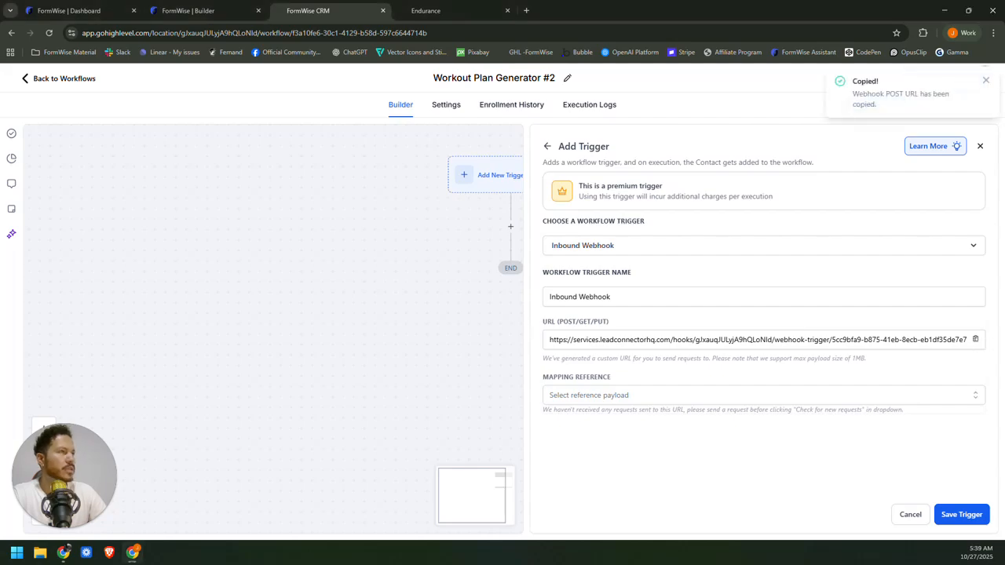
left_click(235, 11)
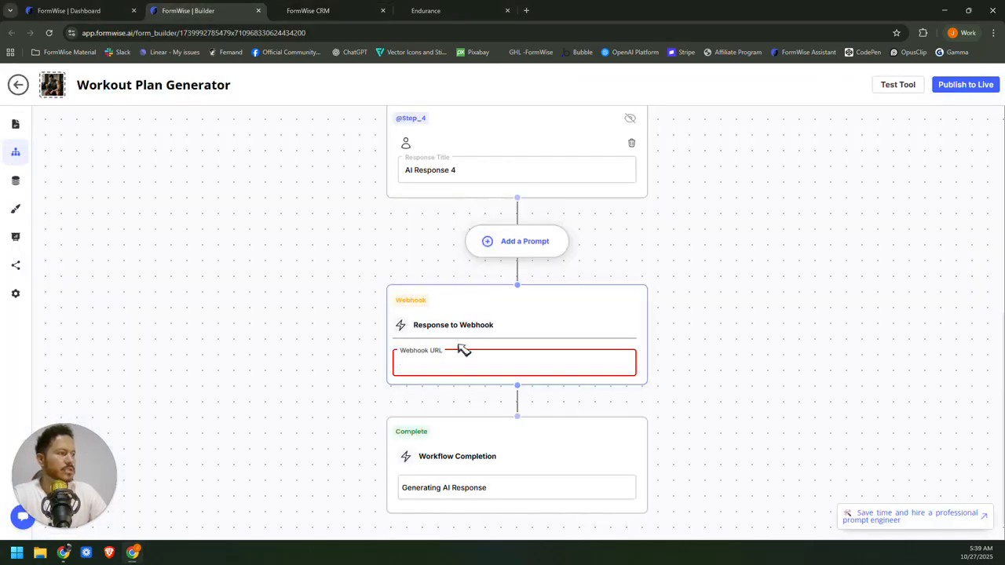
key("ctrl+v")
left_click(583, 314)
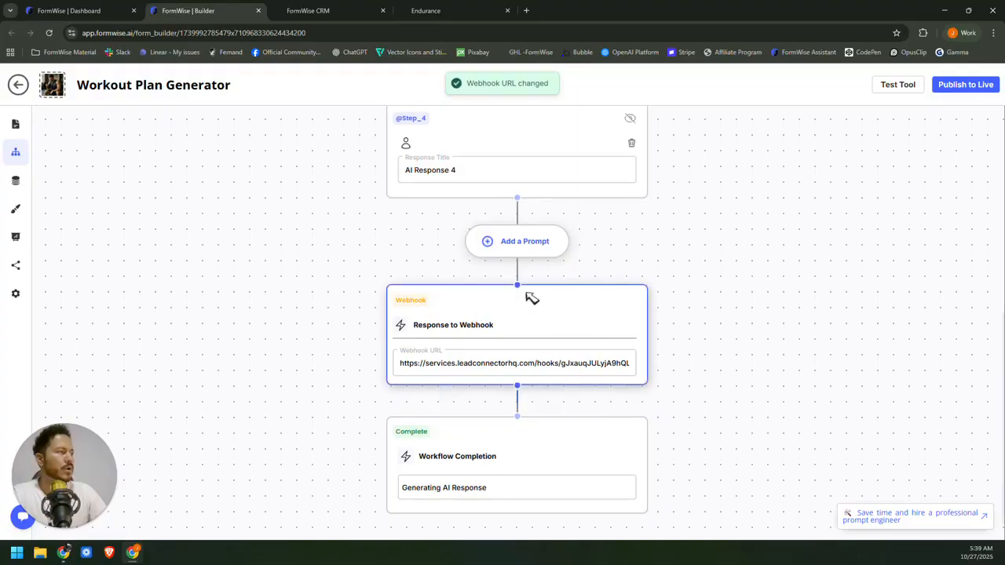
Review the generated workout and nutrition plan in the tool embedded on the Endurance website preview.
key("ctrl+Tab")
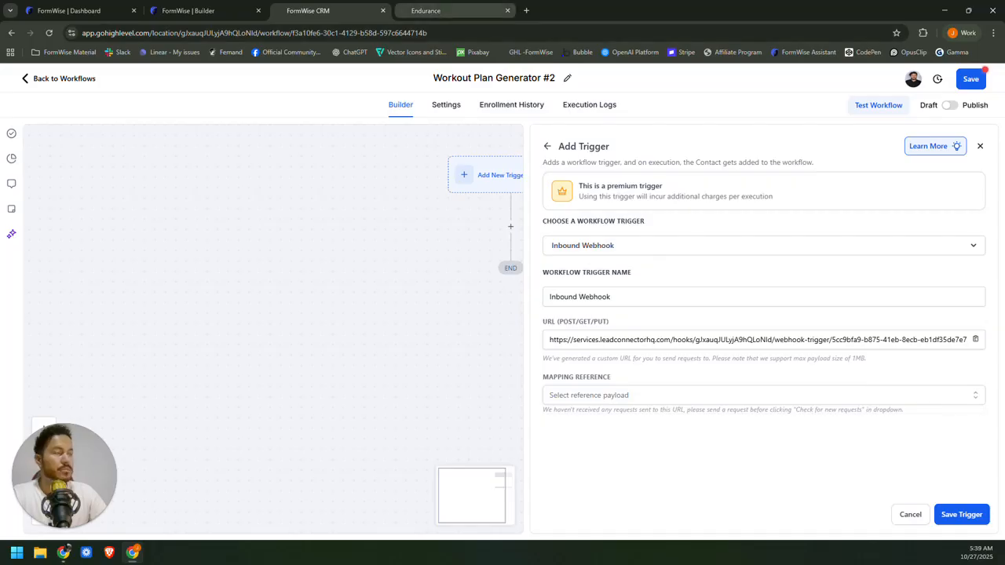
mouse_move(455, 10)
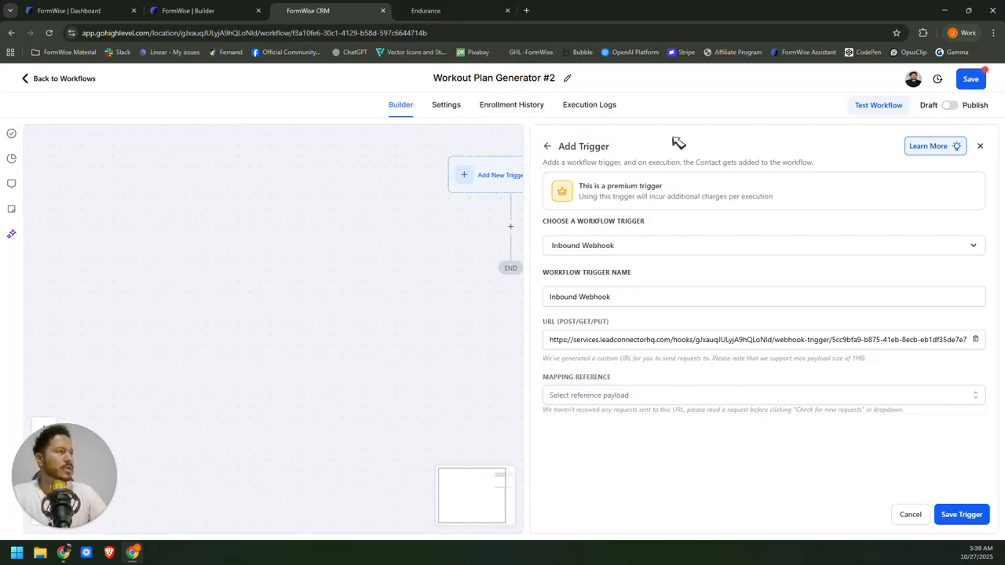
left_click(456, 10)
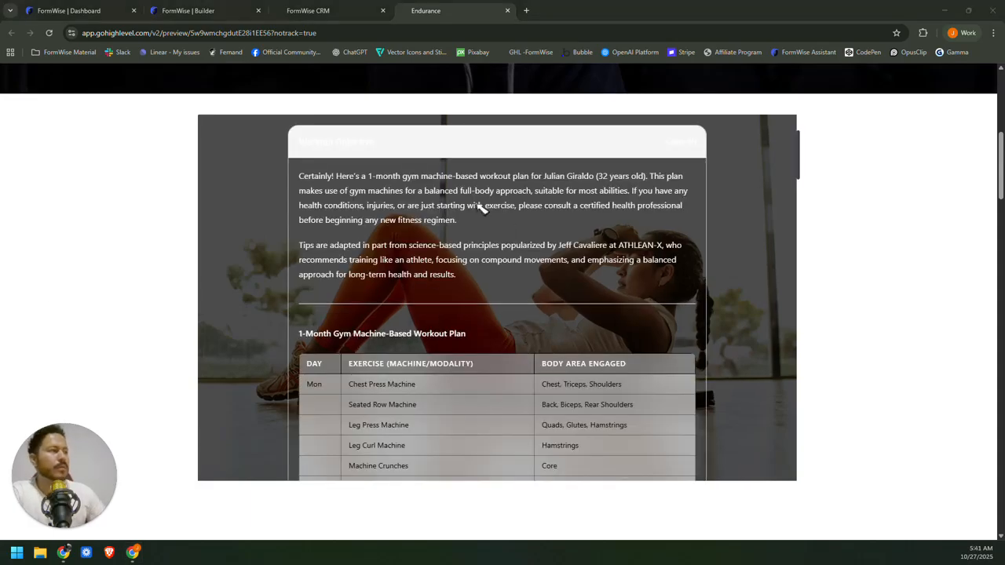
scroll(479, 205, "down", 17)
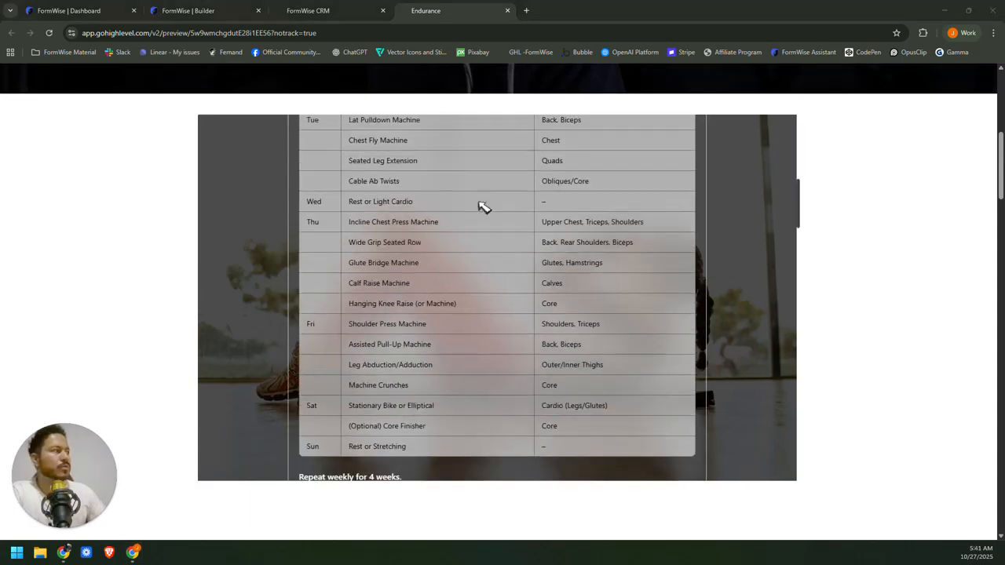
scroll(481, 208, "down", 15)
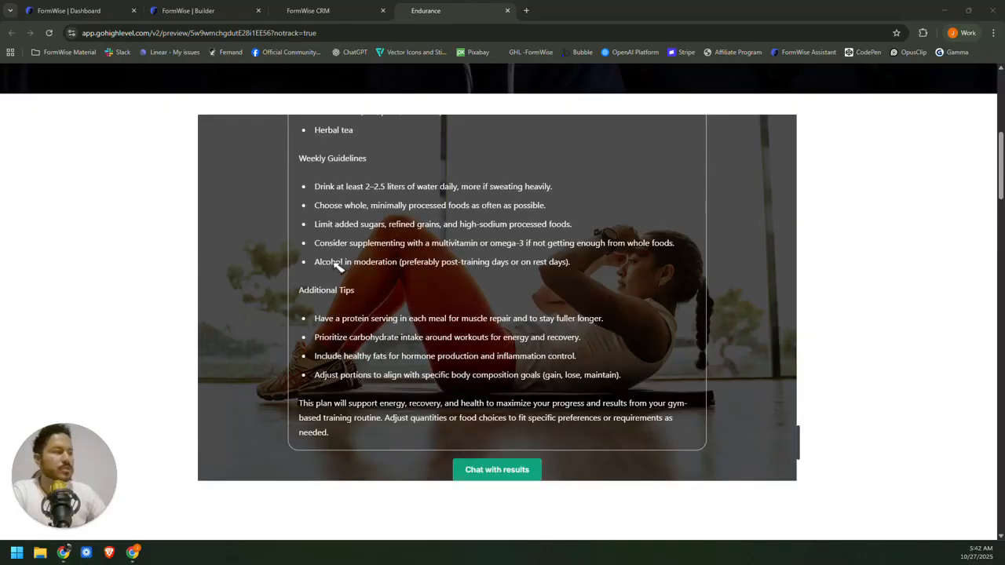
left_click(308, 10)
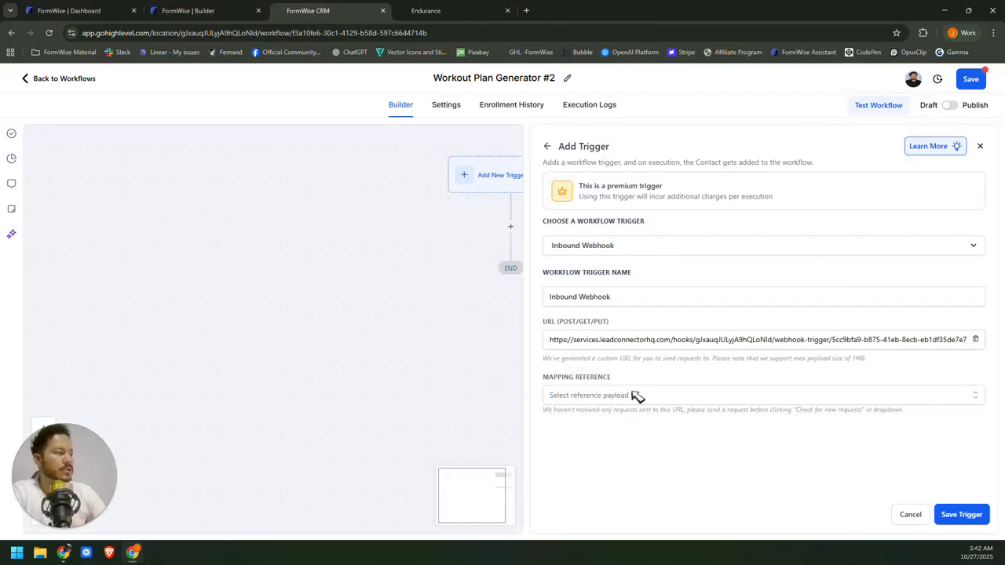
left_click(631, 395)
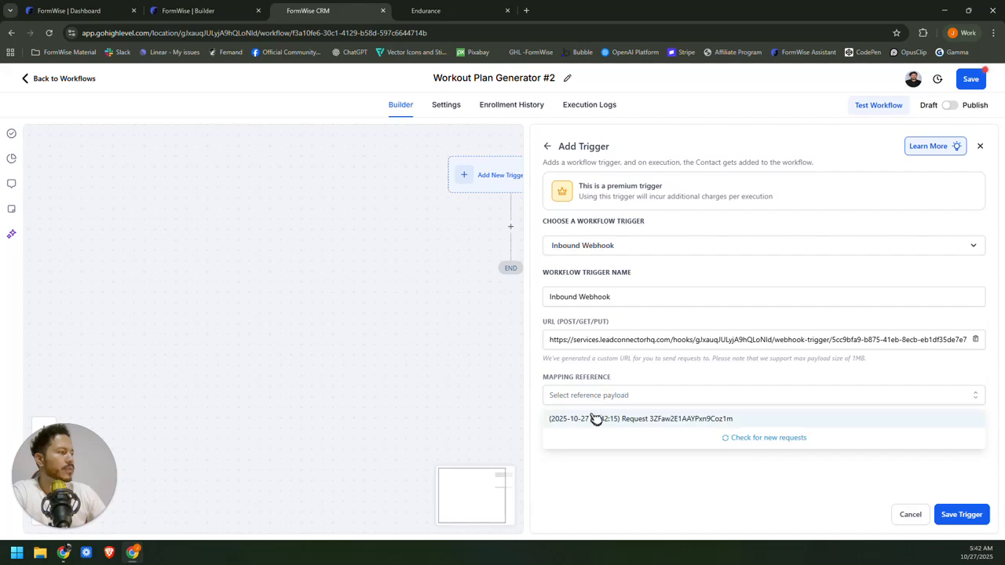
left_click(650, 424)
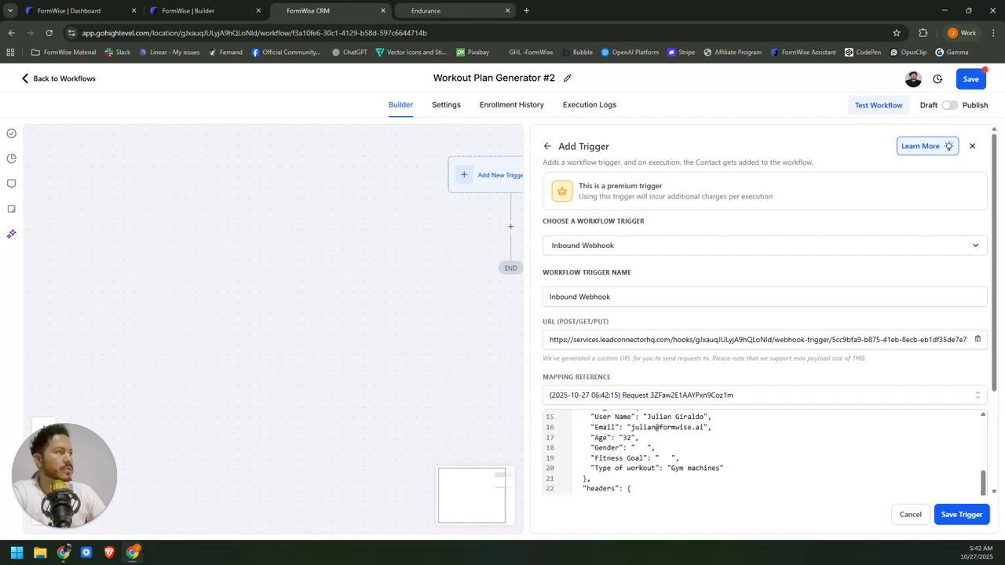
left_click(440, 11)
left_click(308, 10)
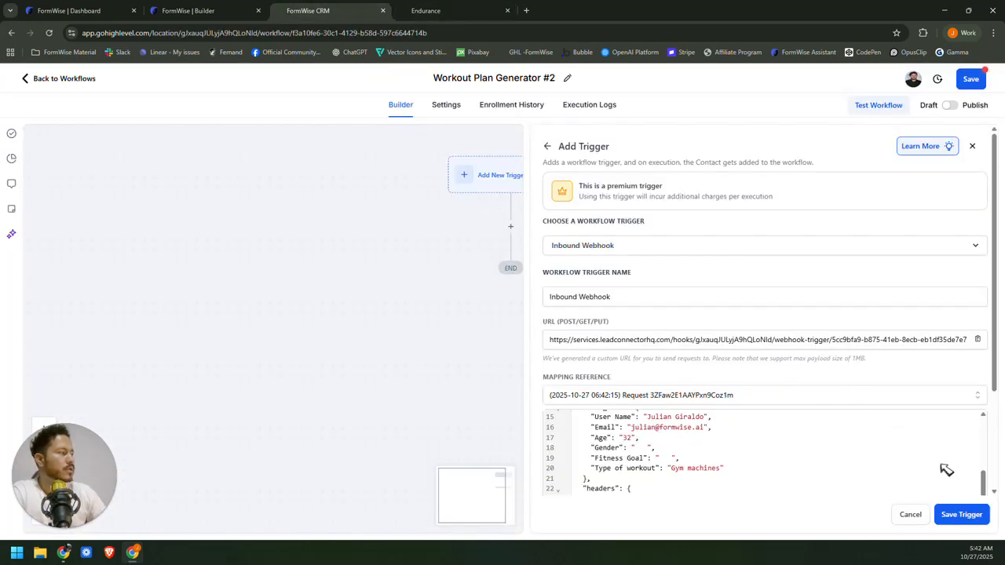
left_click(963, 517)
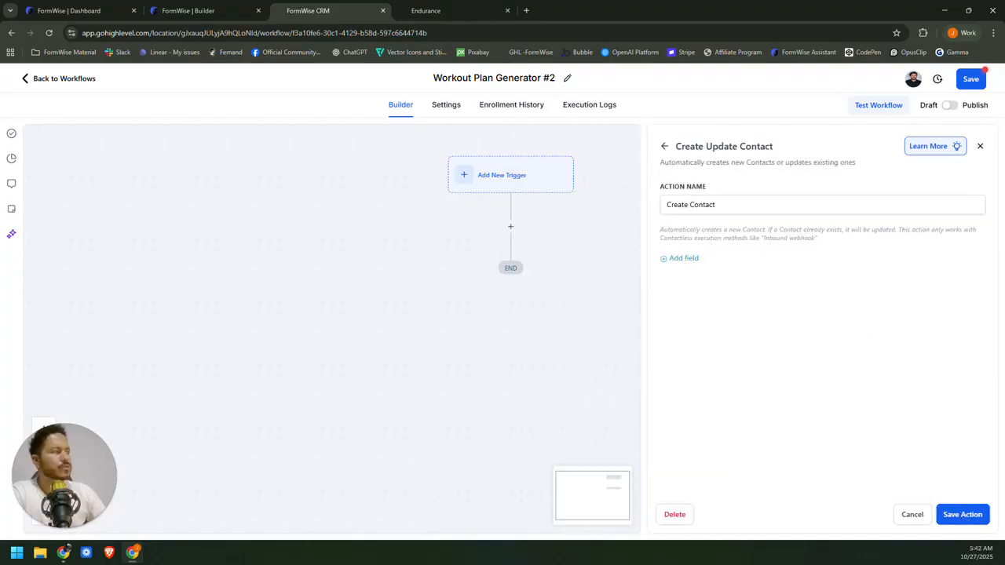
Add a Full Name field to the Create Contact action and map it to User Name from the Inbound Webhook Trigger's Form Data.
left_click(682, 259)
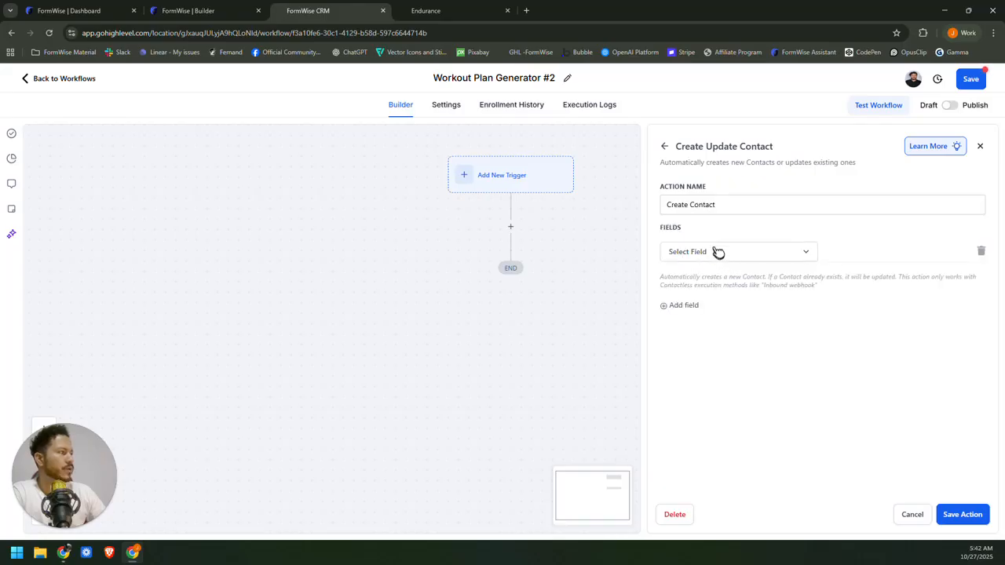
left_click(707, 252)
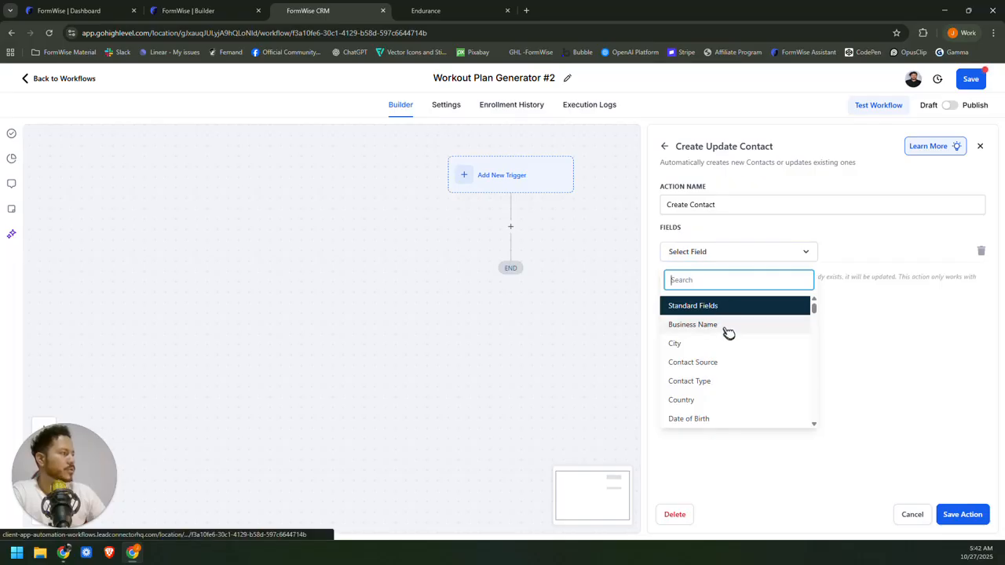
scroll(722, 330, "down", 4)
left_click(685, 336)
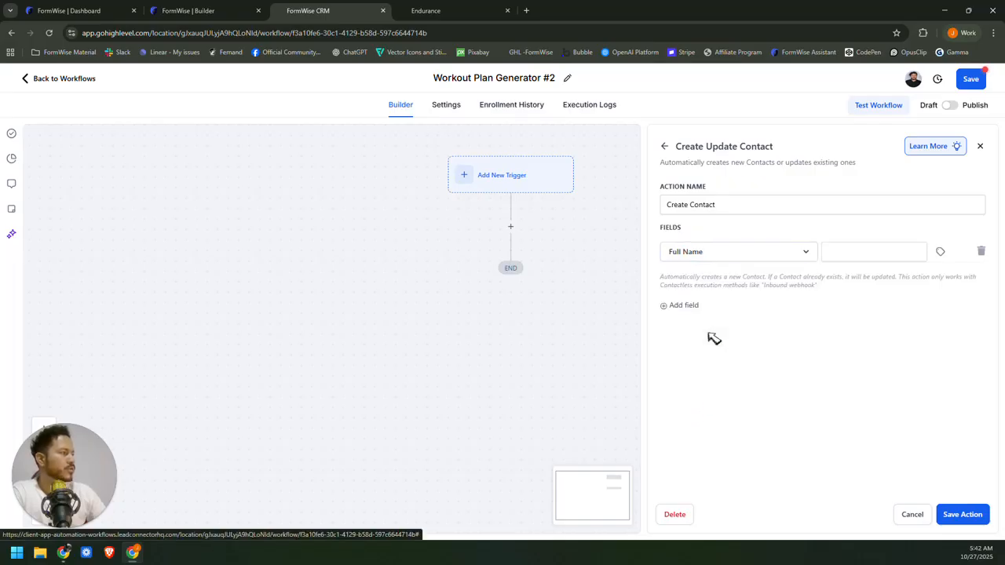
left_click(942, 254)
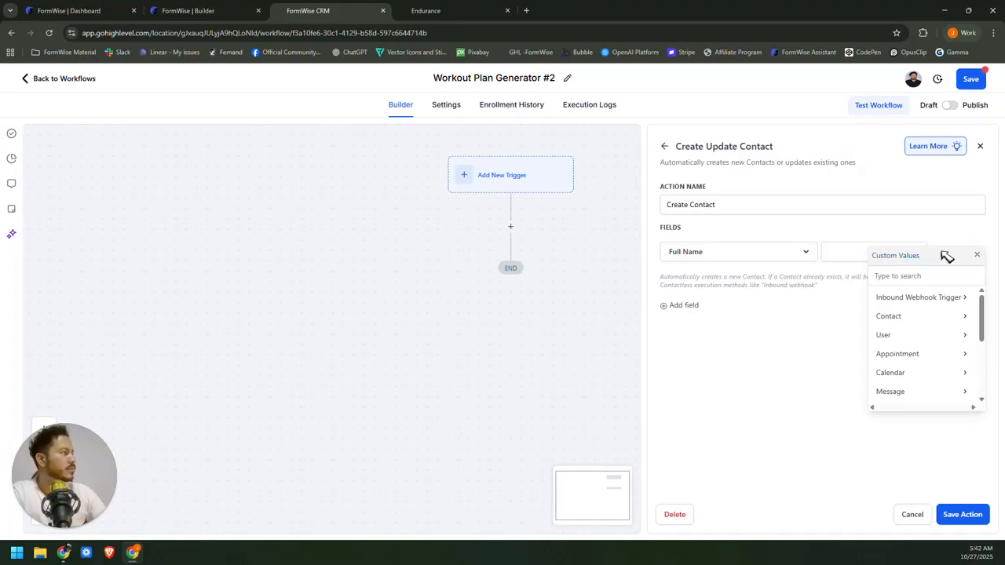
left_click(924, 303)
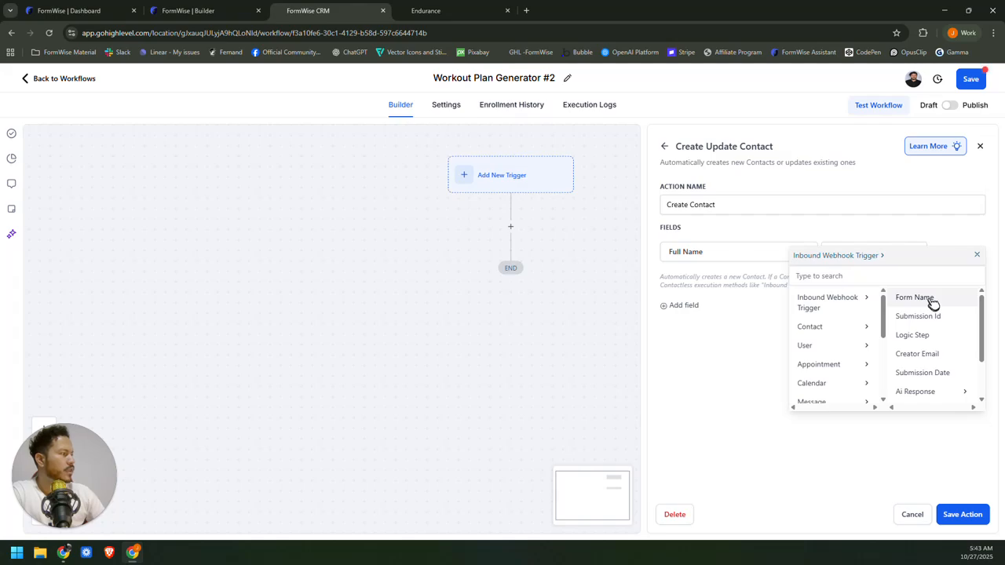
scroll(936, 322, "down", 1)
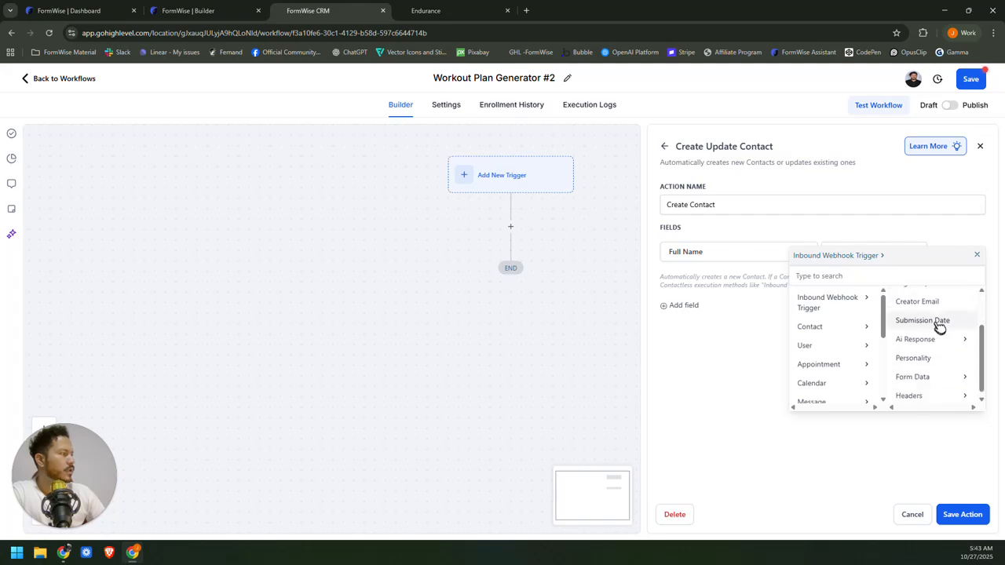
left_click(928, 378)
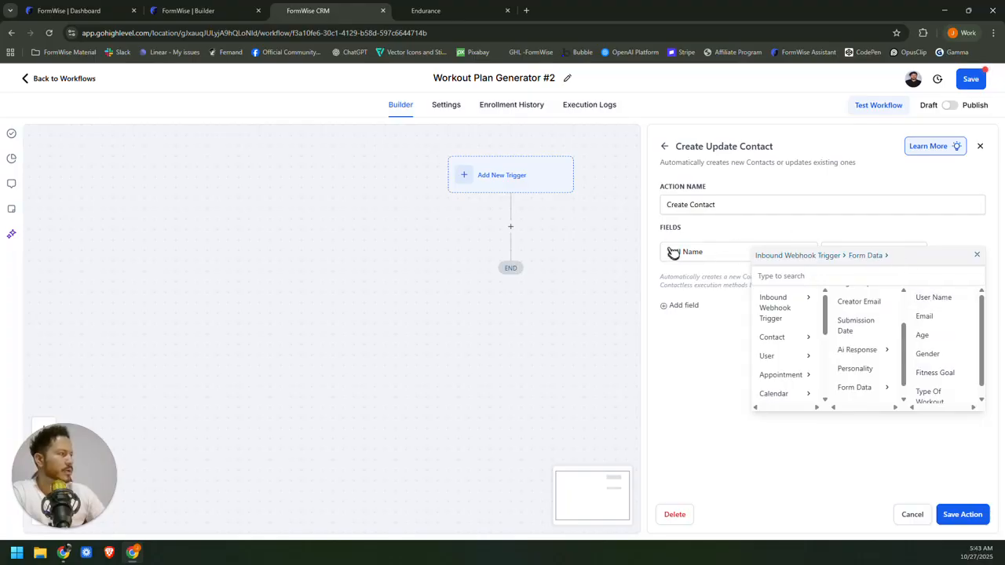
left_click(933, 298)
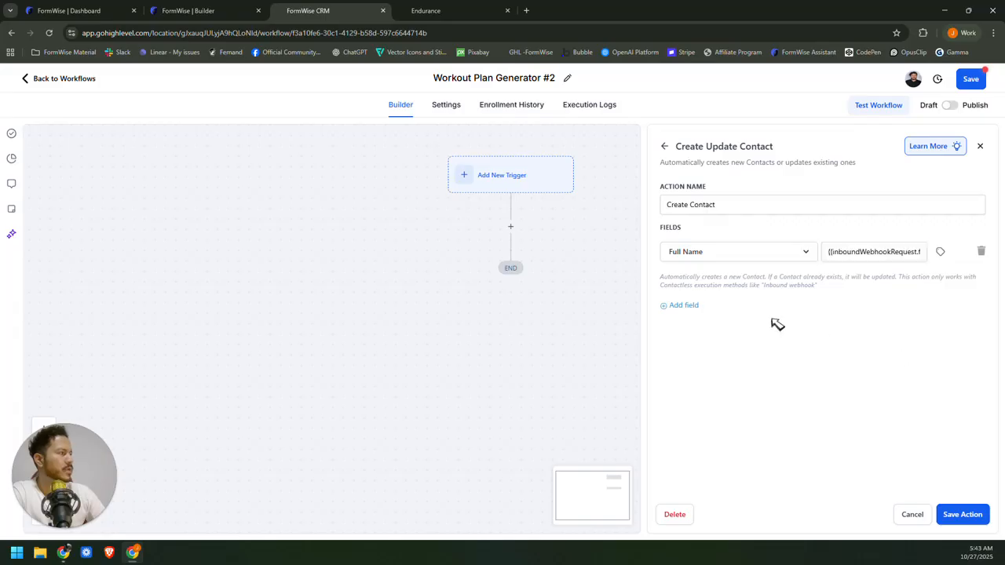
Add an Email field mapped to Email from the webhook's Form Data, and save the Create Contact action.
left_click(684, 308)
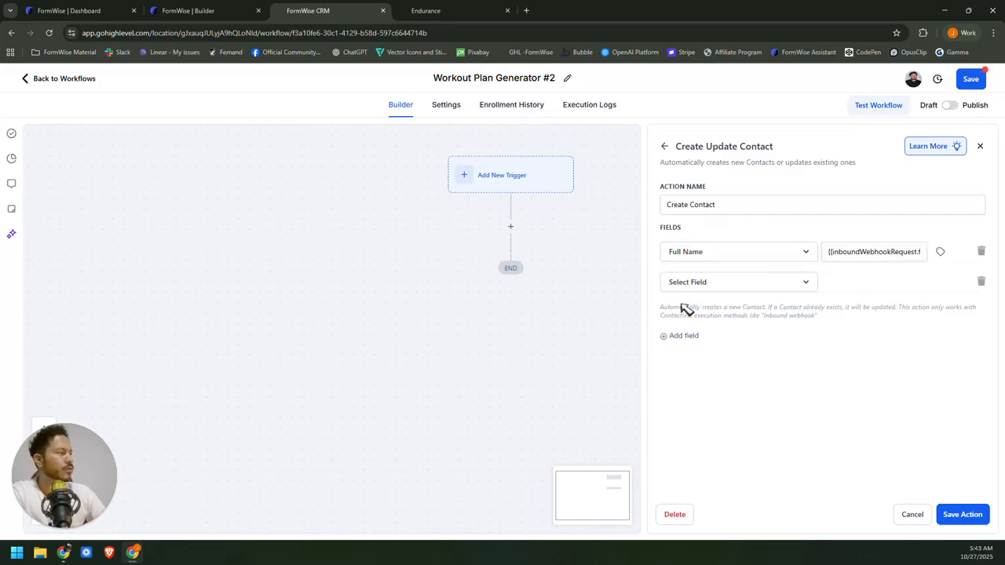
left_click(766, 286)
scroll(767, 345, "down", 2)
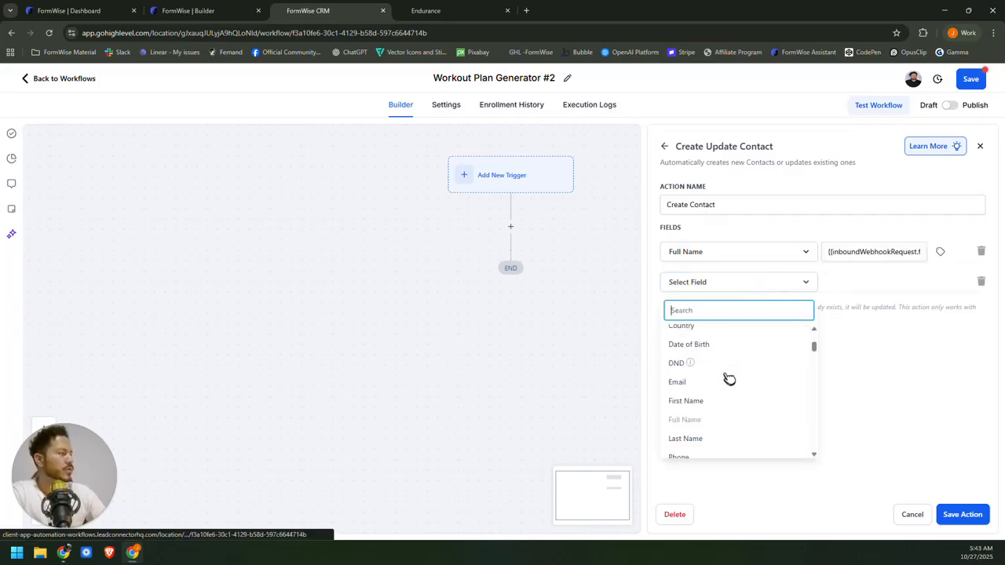
left_click(695, 383)
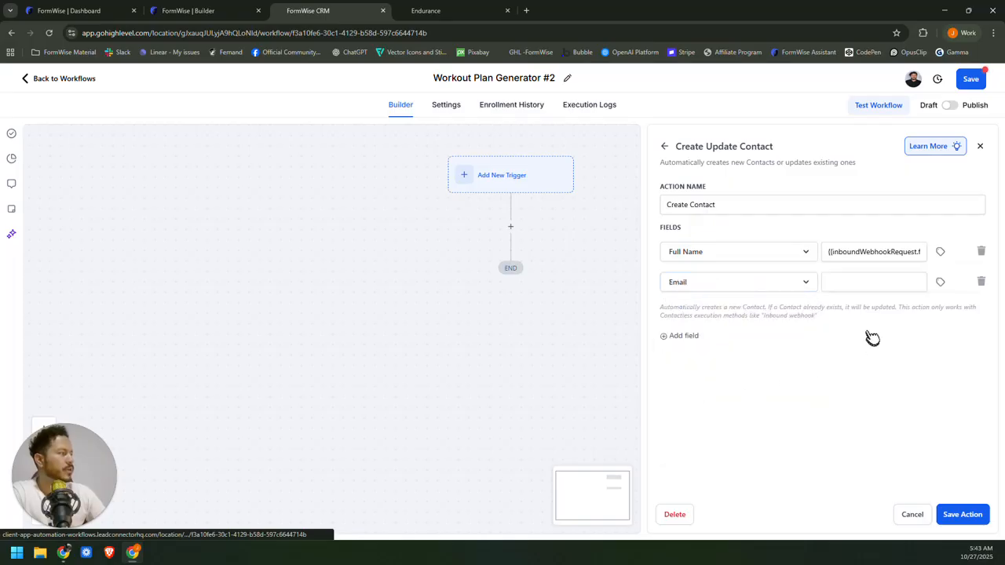
left_click(942, 284)
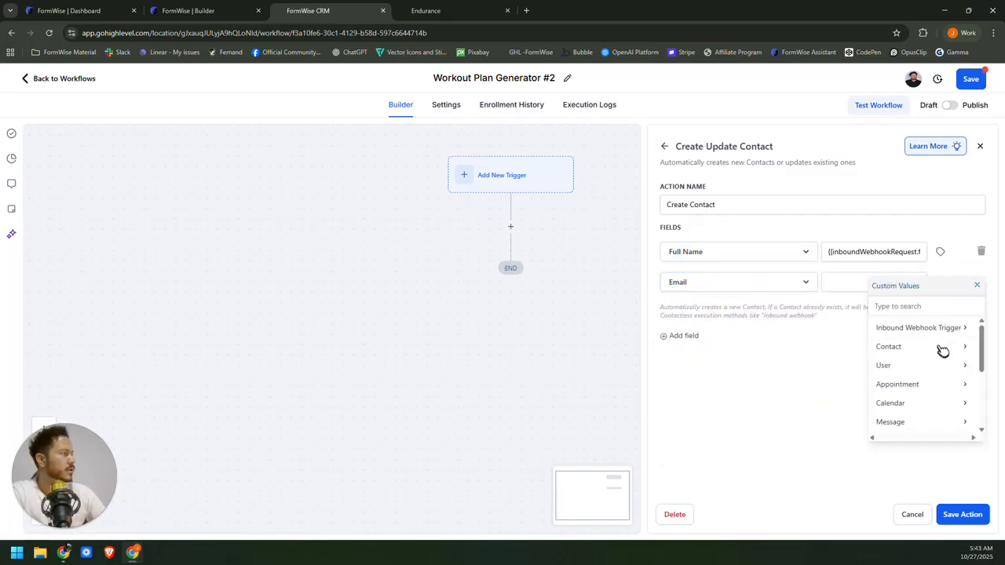
left_click(948, 326)
scroll(938, 341, "down", 2)
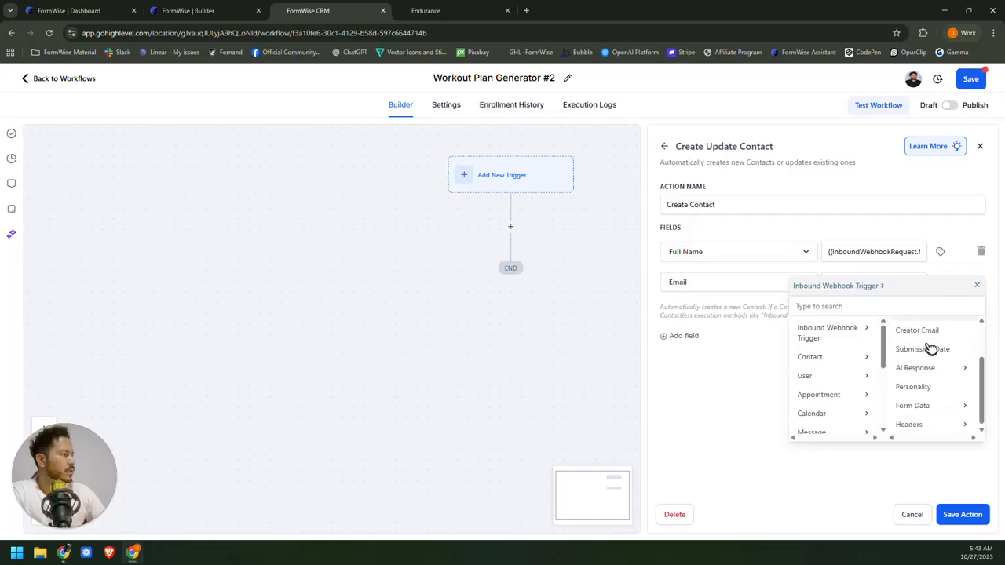
left_click(955, 405)
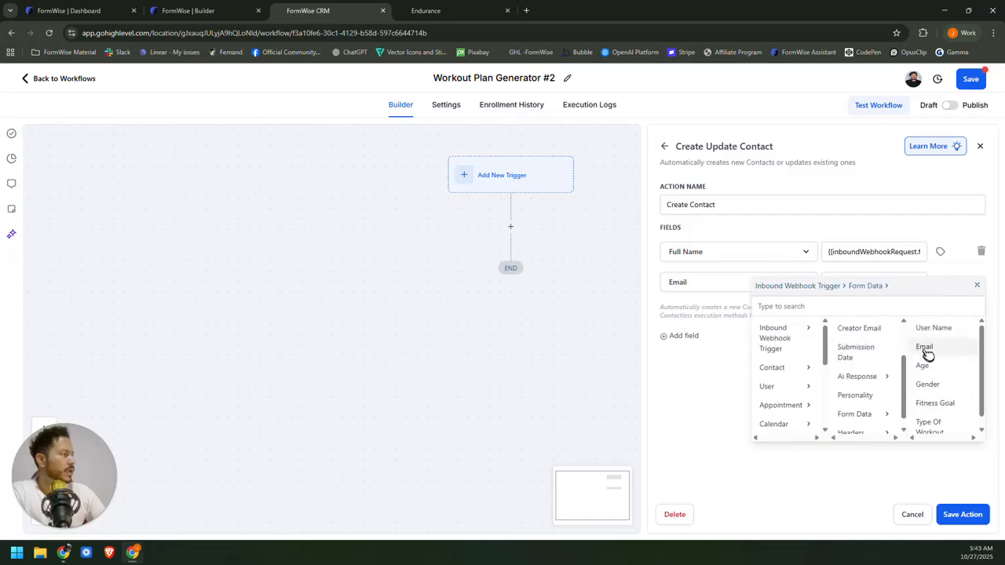
left_click(924, 347)
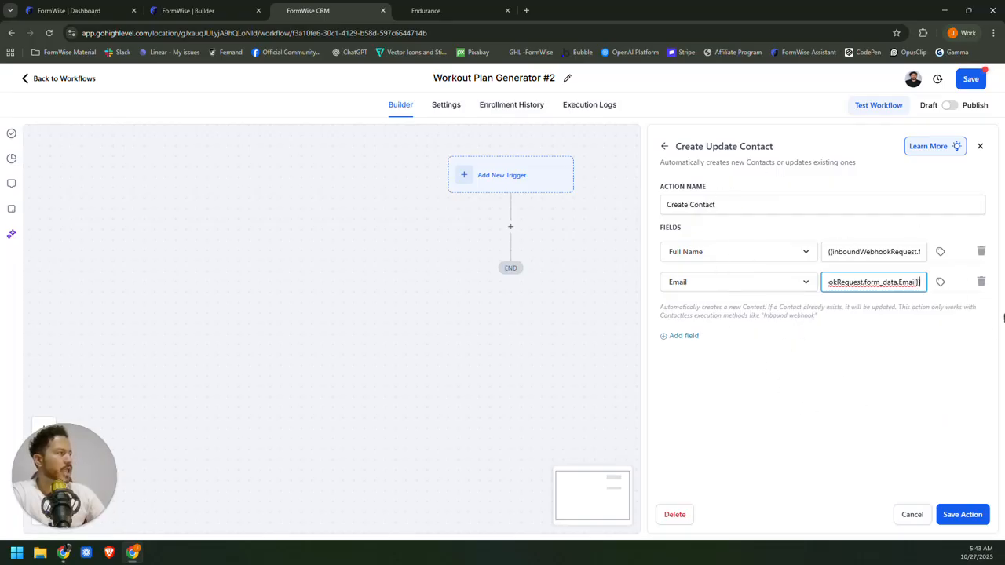
left_click(971, 515)
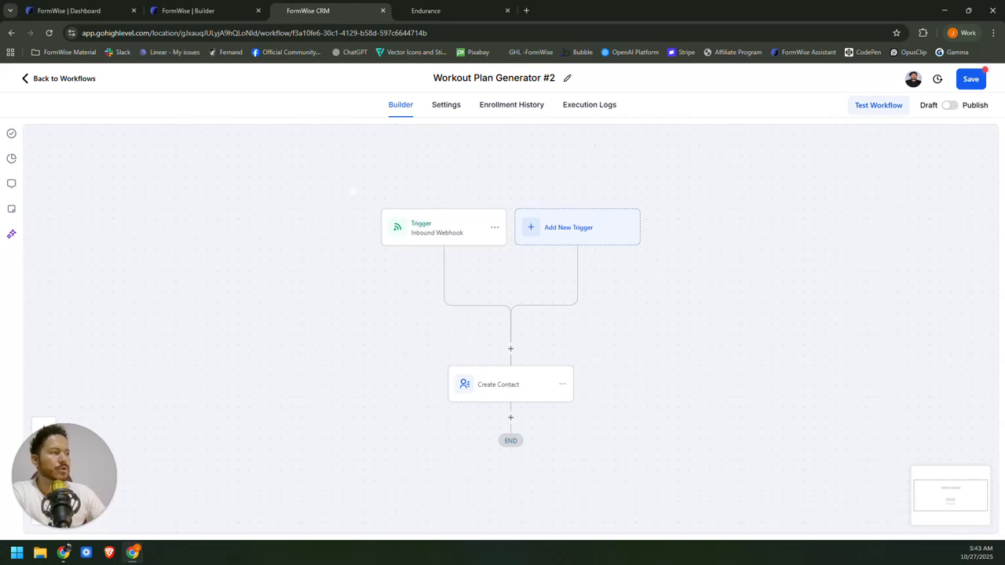
Add a Send Email action after Create Contact in the HighLevel workflow.
key("ctrl+shift+Tab")
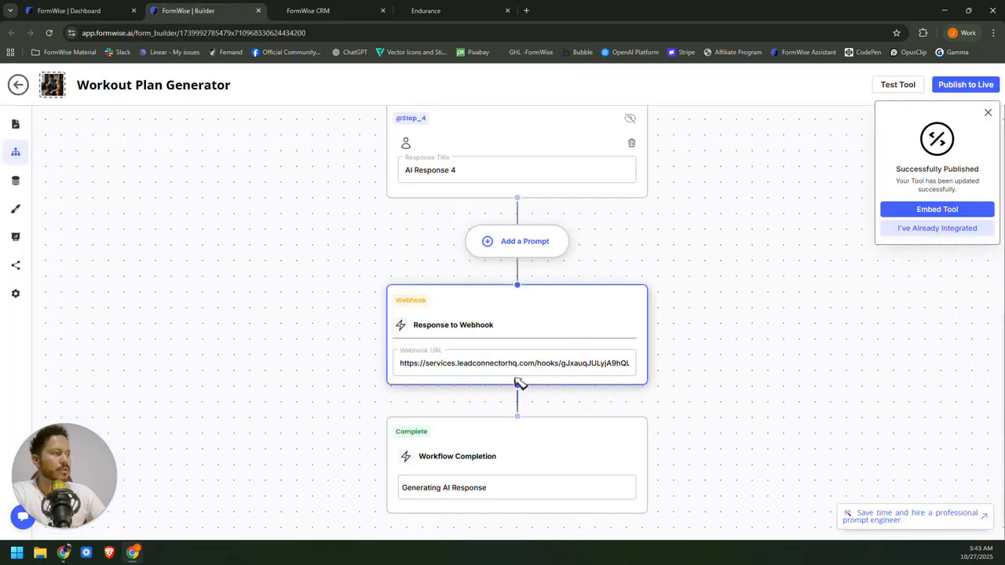
left_click(369, 11)
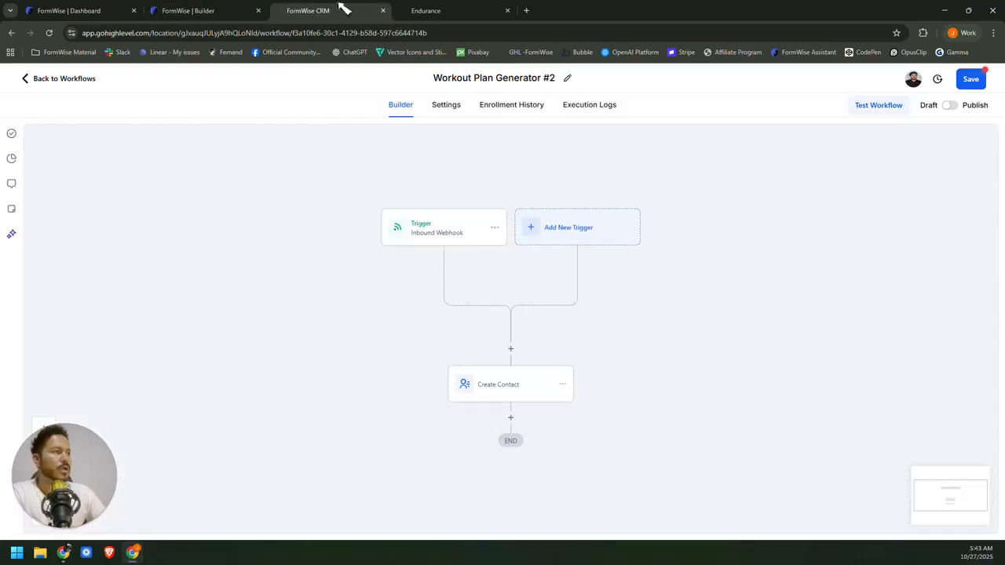
scroll(524, 298, "down", 1)
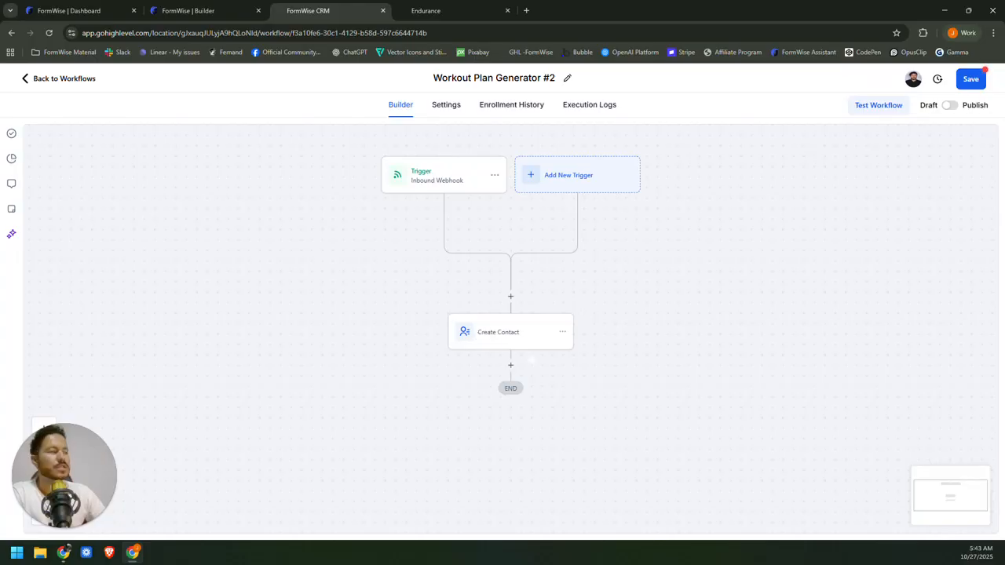
left_click(511, 367)
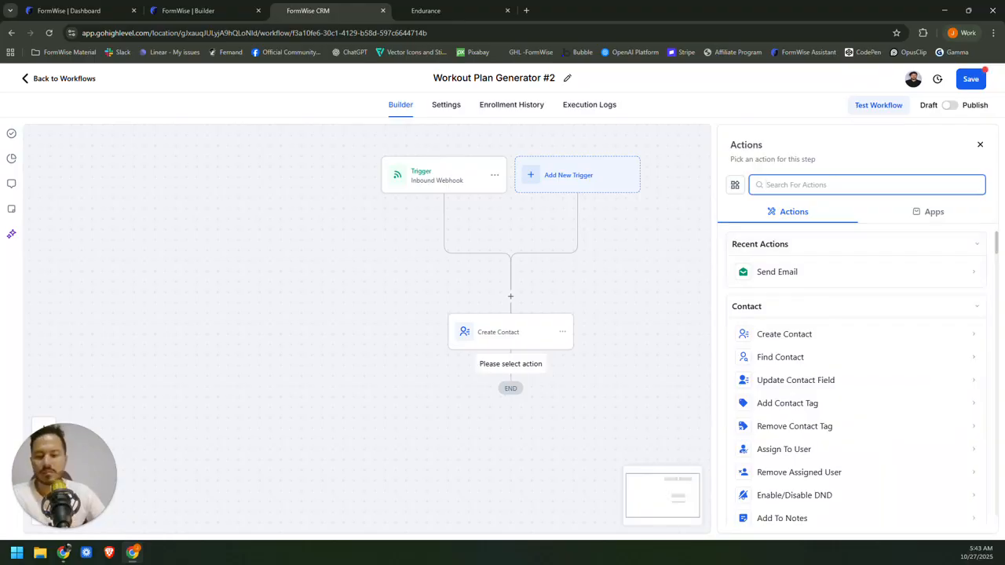
type("send")
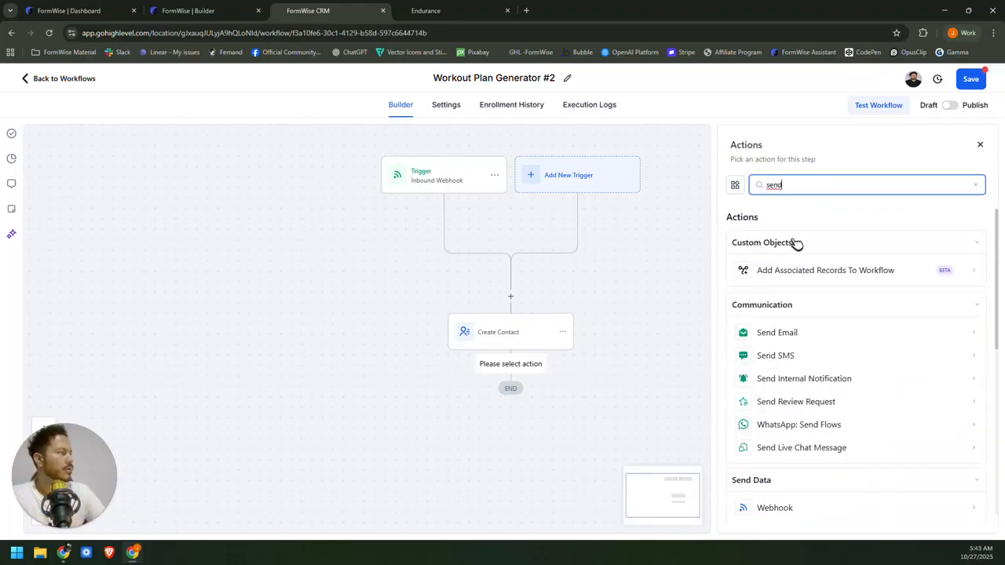
left_click(773, 335)
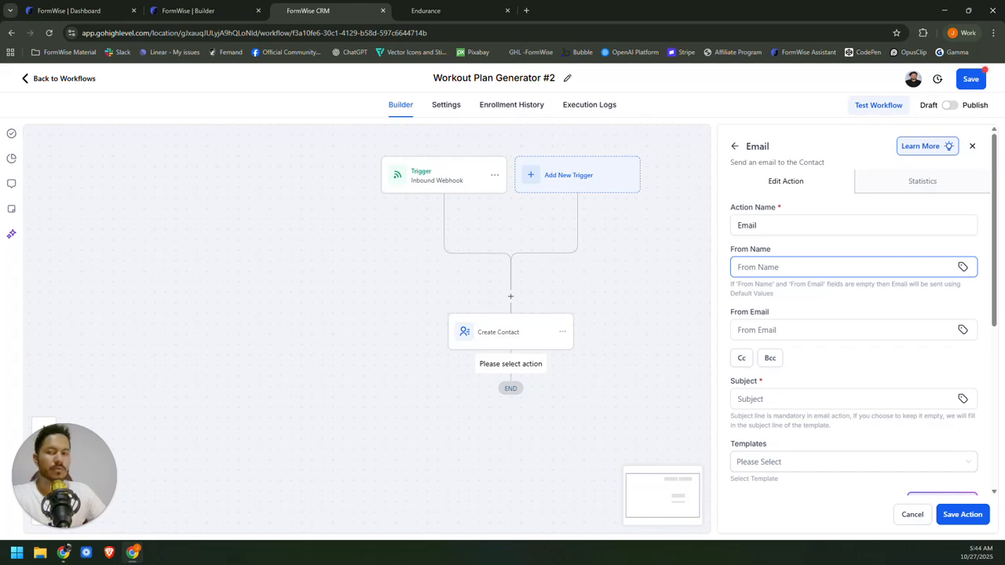
Fill in the email action's From Name with the coach's sender name and From Email with the sender's e-mail address.
left_click(799, 267)
left_click(834, 293)
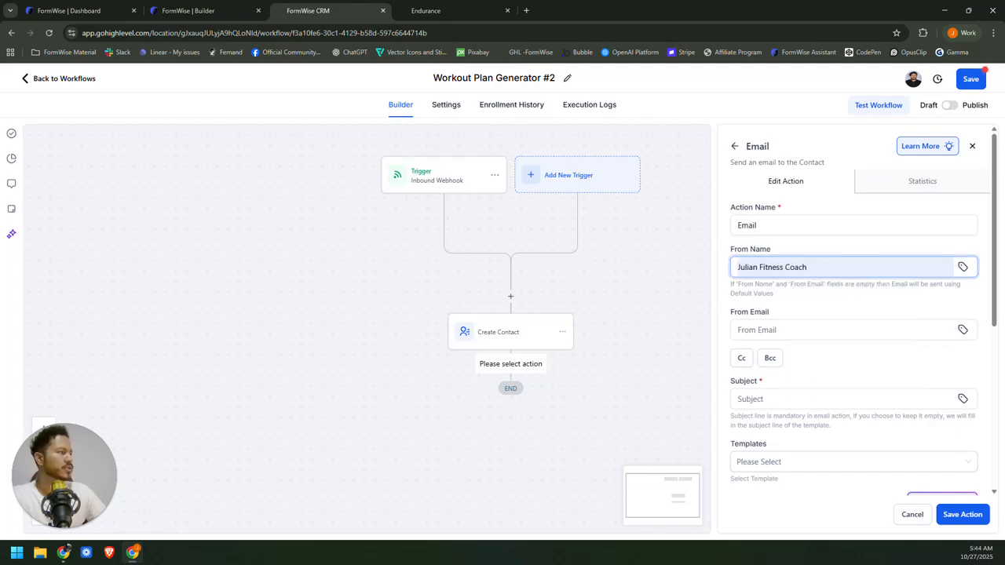
scroll(807, 287, "down", 2)
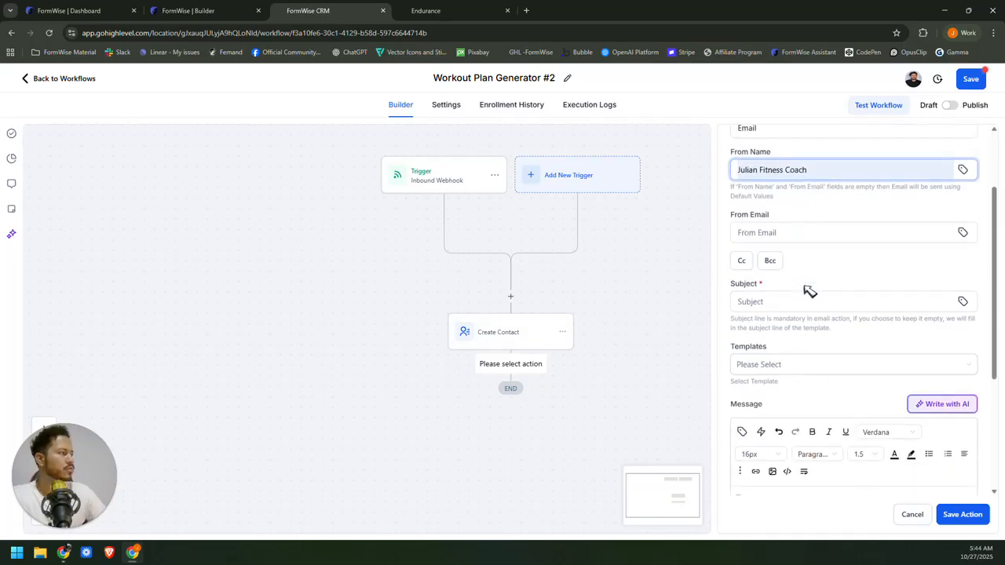
left_click(820, 226)
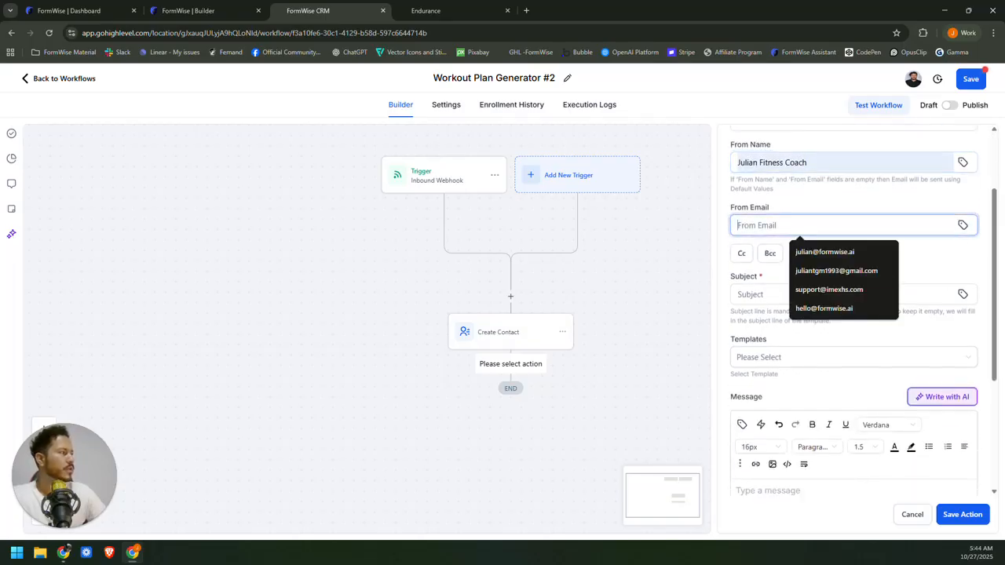
left_click(854, 267)
left_click(830, 263)
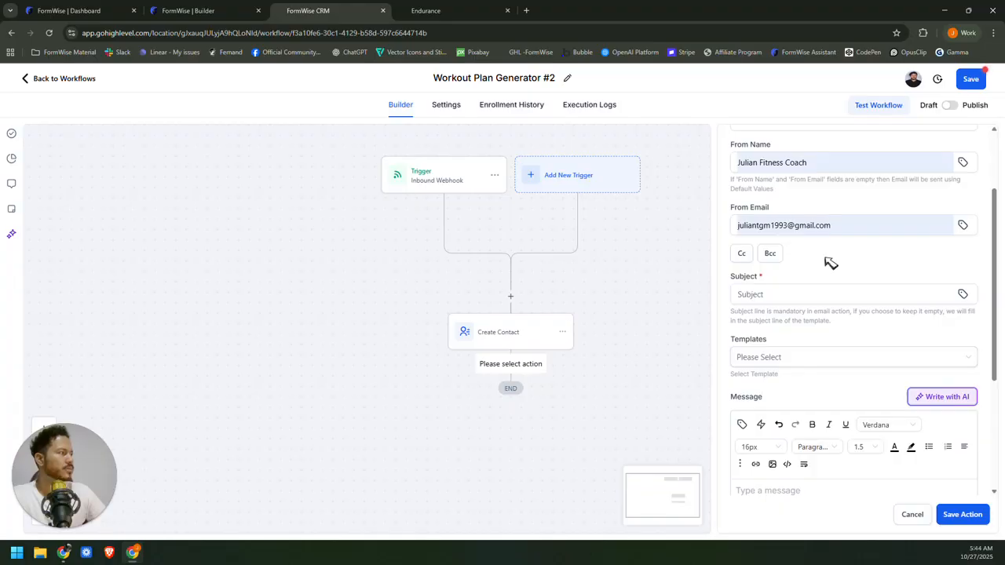
Enter Workout Routine as the email's subject and select None as its template.
scroll(829, 263, "down", 2)
left_click(782, 194)
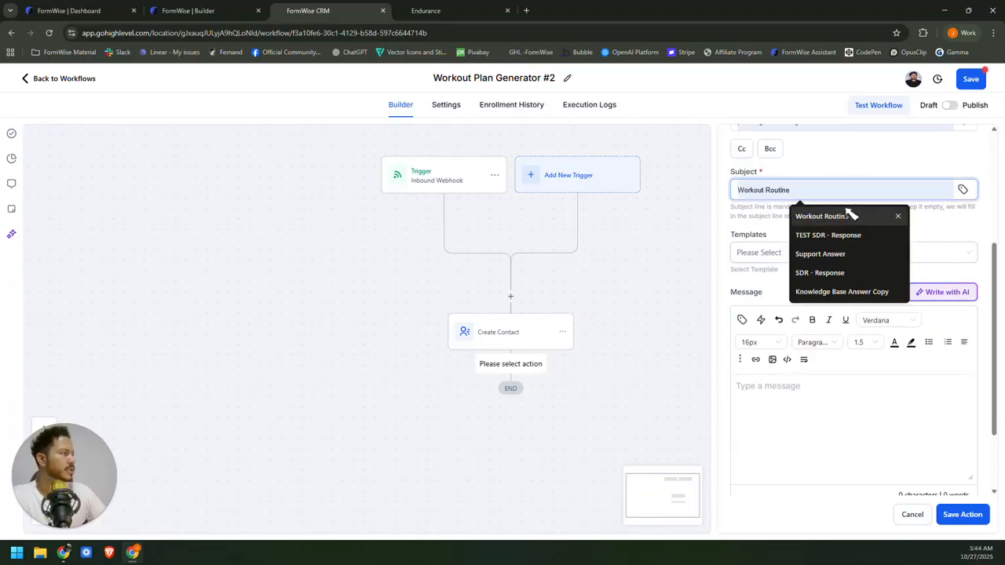
left_click(859, 216)
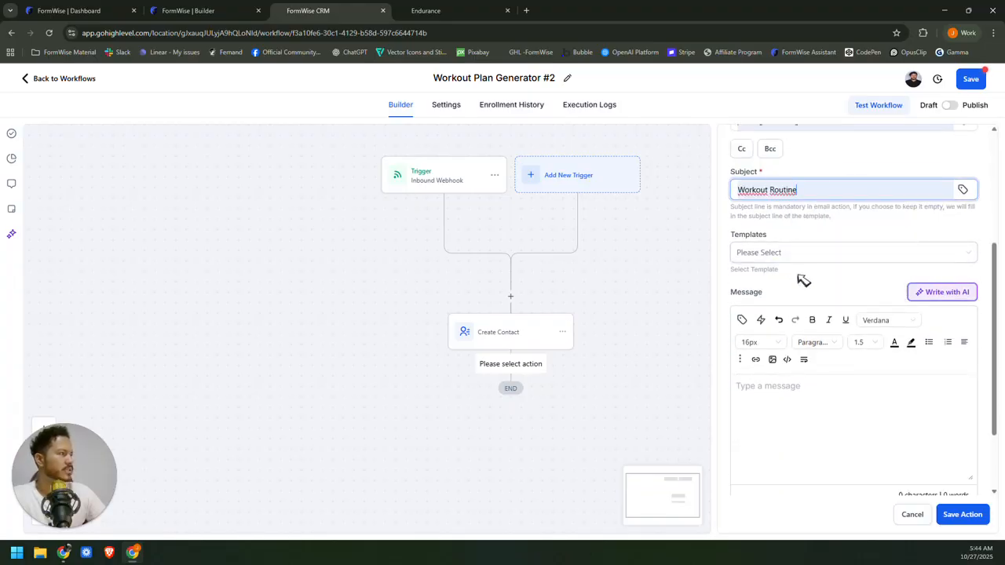
left_click(781, 252)
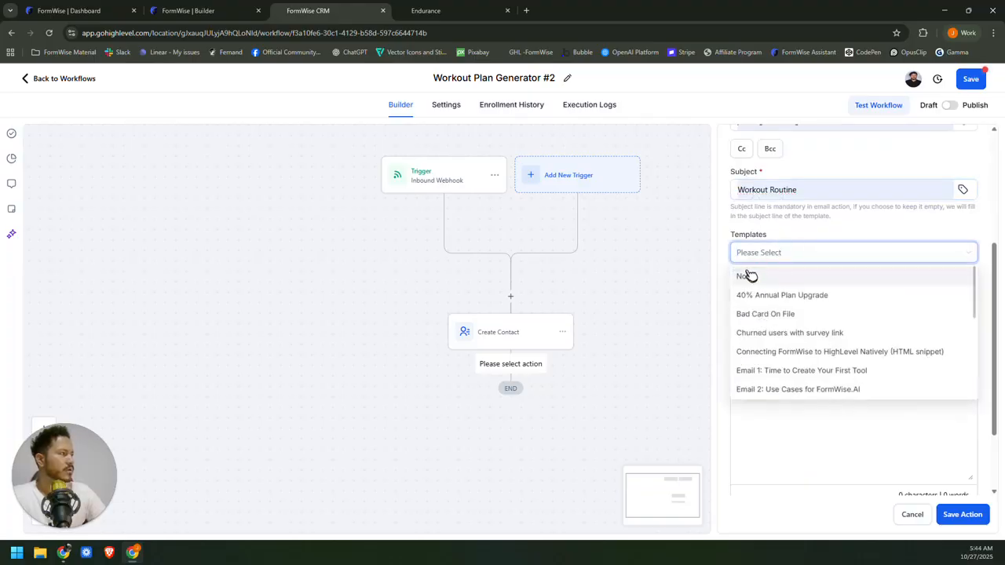
left_click(748, 275)
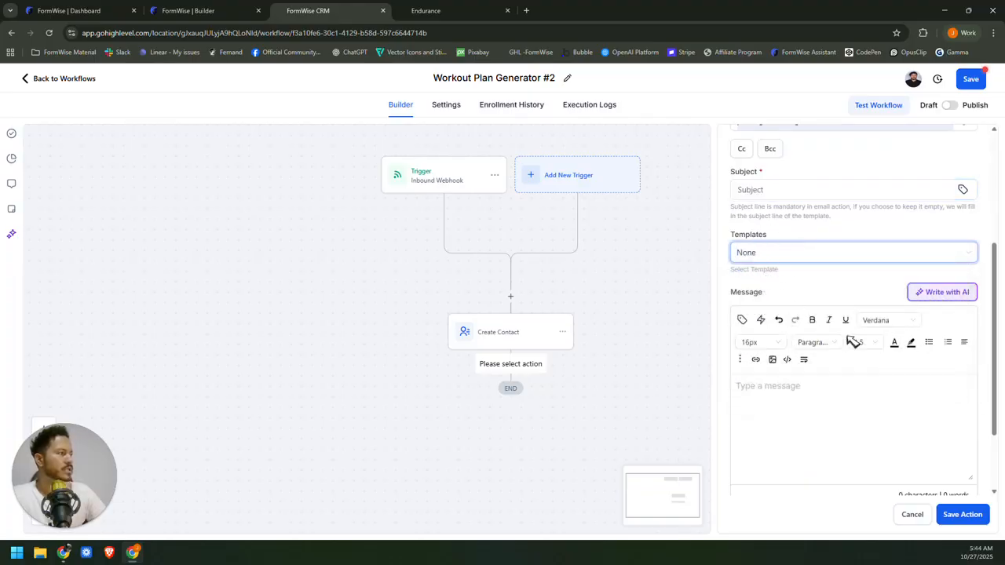
scroll(808, 306, "up", 3)
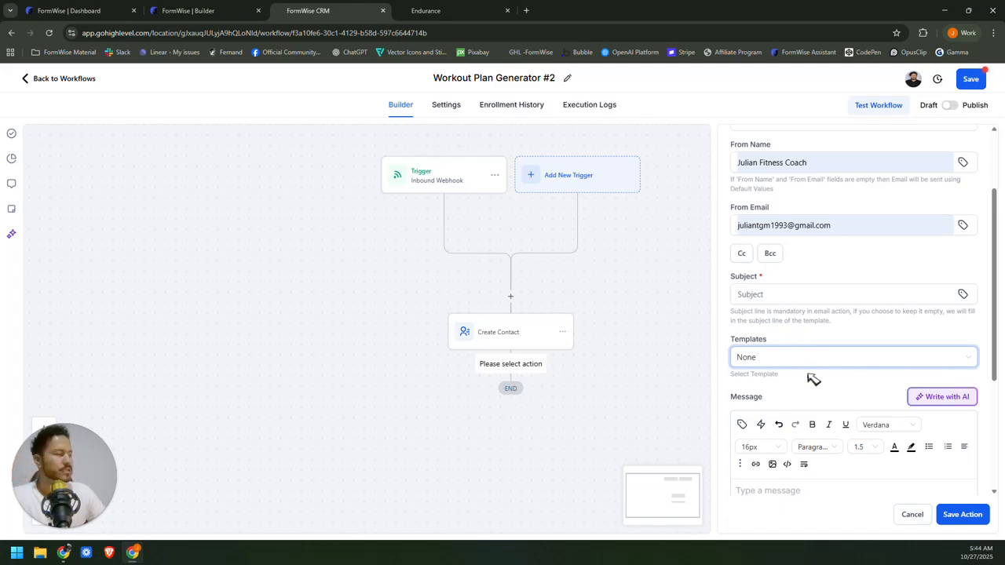
scroll(784, 345, "down", 1)
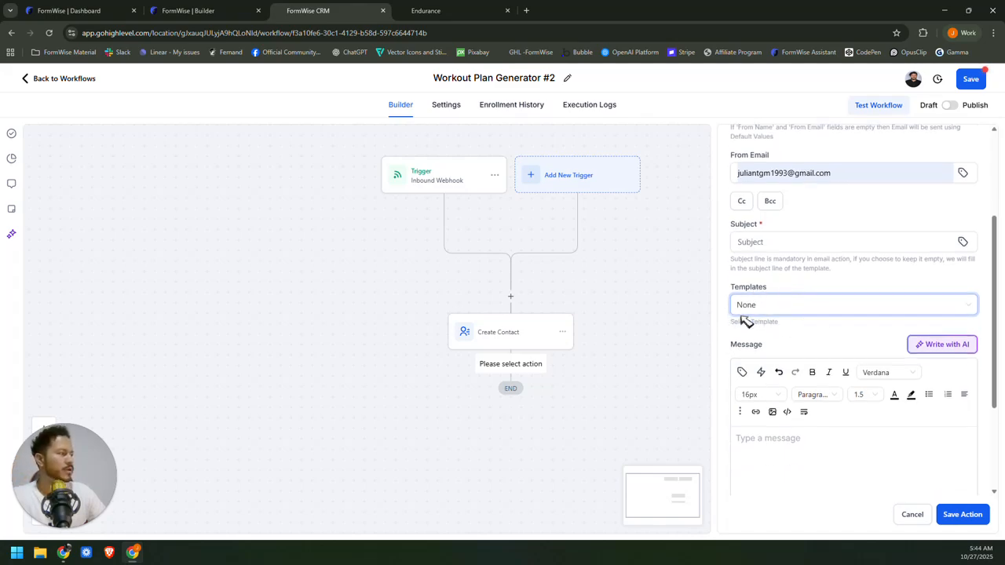
scroll(805, 326, "down", 1)
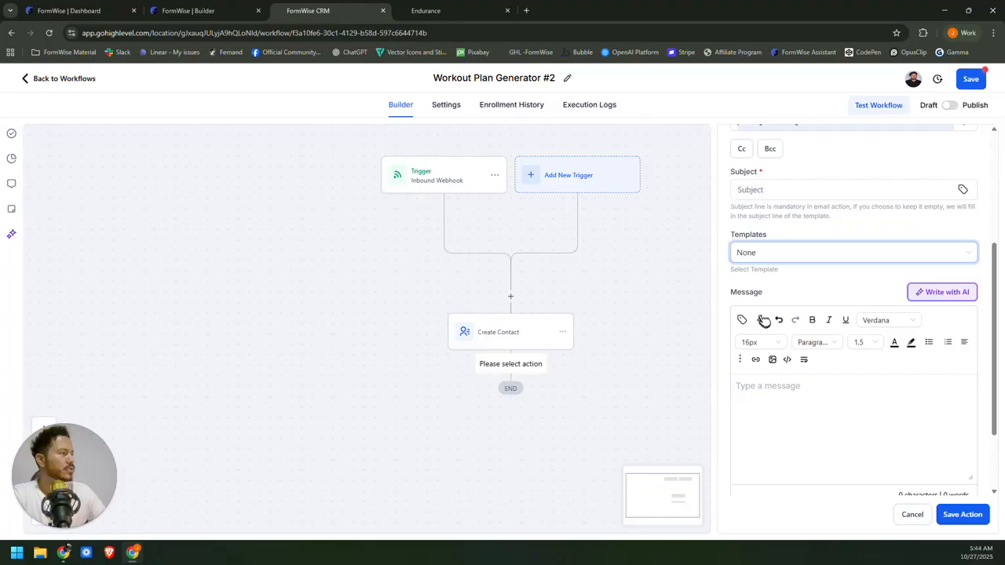
Switch to the Endurance preview and look over the nutrition plan in the tool's response.
left_click(424, 10)
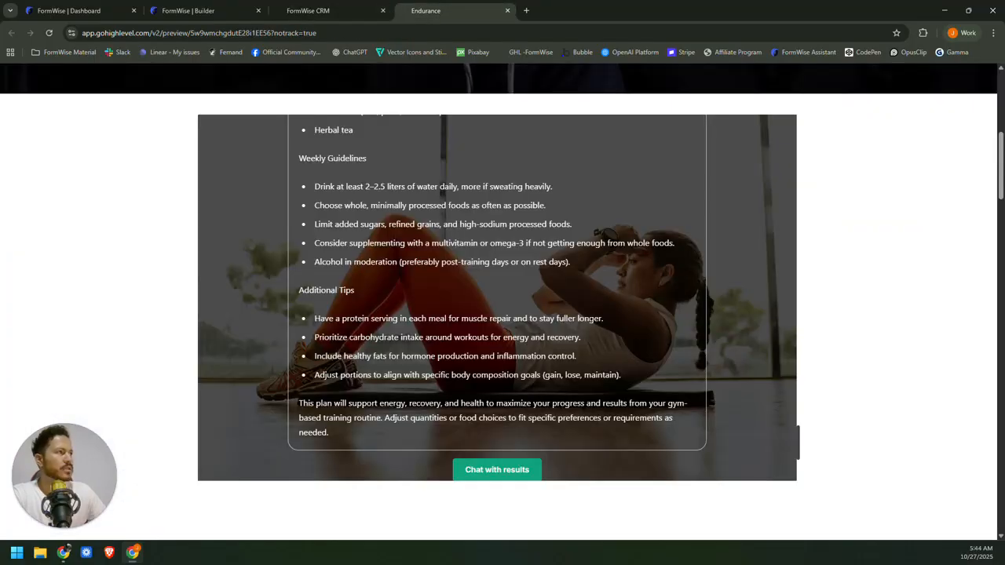
scroll(482, 321, "up", 12)
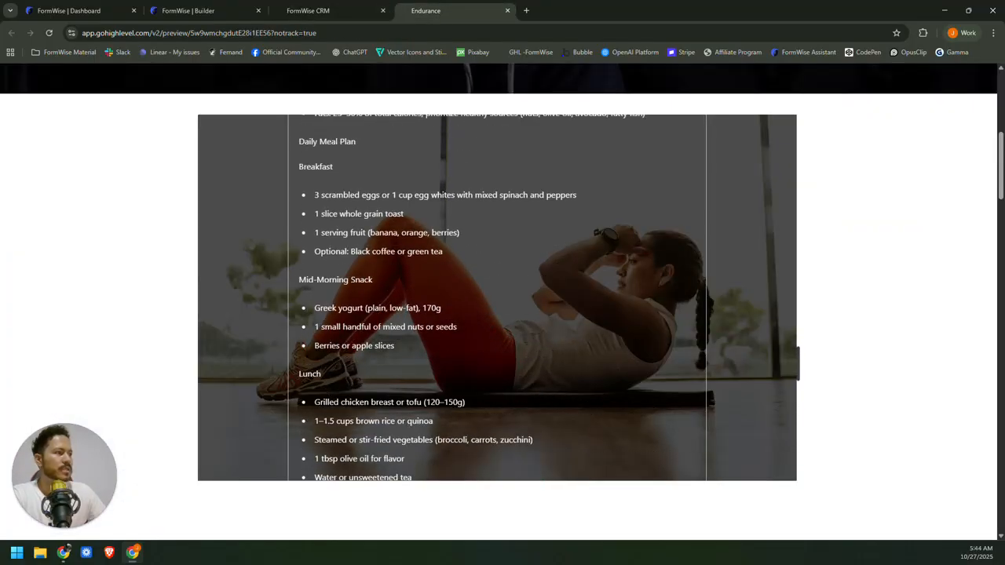
left_click(308, 10)
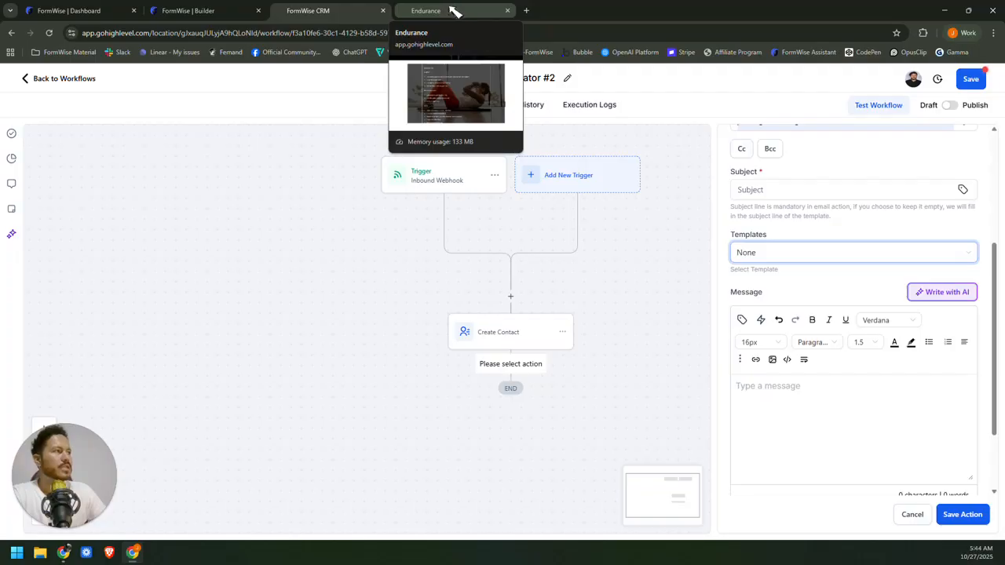
In the FormWise builder, review the Step_4 prompt's instructions for returning the output as Email HTML, and save the prompt.
left_click(188, 10)
scroll(526, 235, "up", 2)
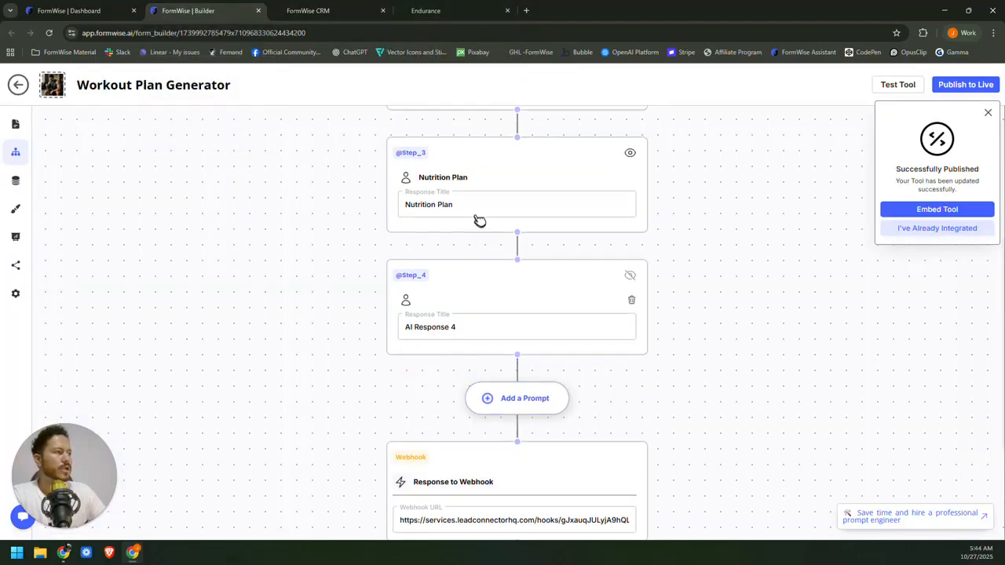
scroll(446, 229, "up", 3)
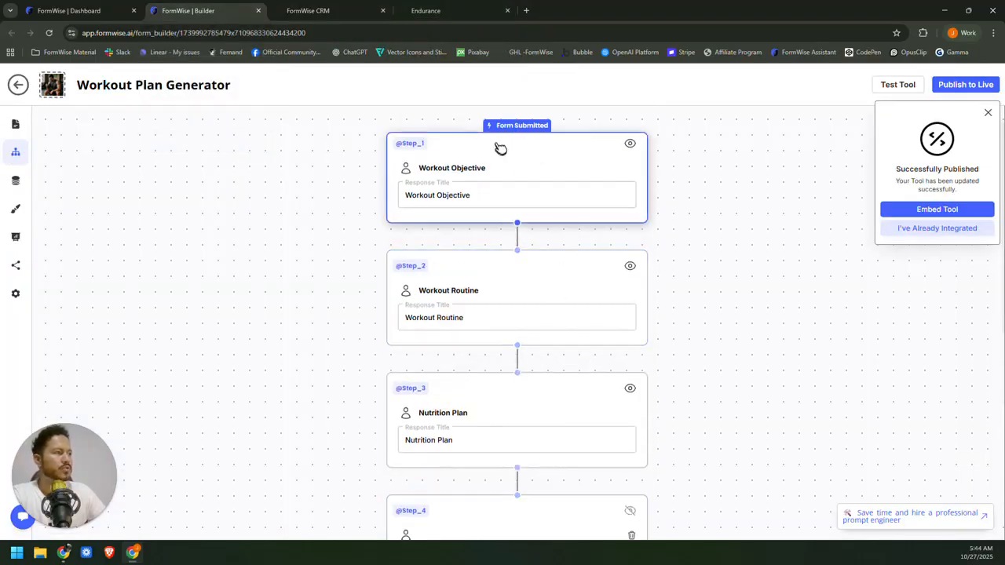
scroll(508, 393, "down", 3)
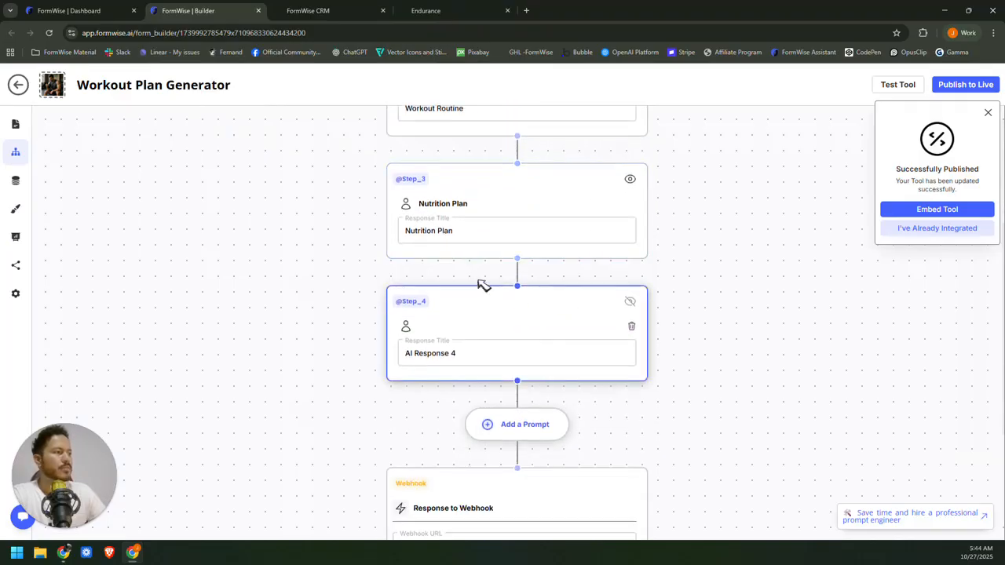
left_click(511, 325)
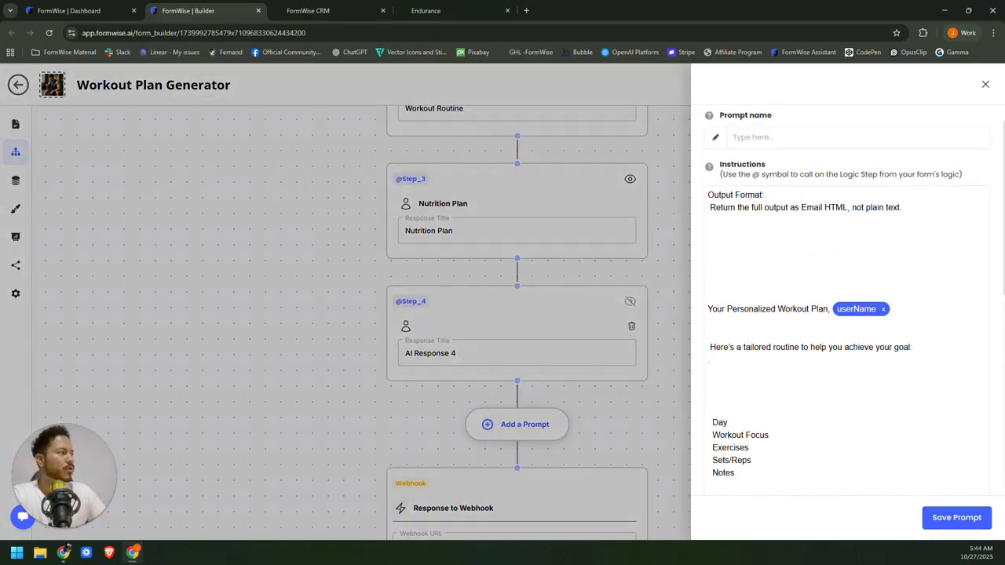
scroll(846, 314, "down", 5)
scroll(846, 314, "up", 4)
scroll(846, 314, "up", 2)
left_click_drag(801, 207, 847, 207)
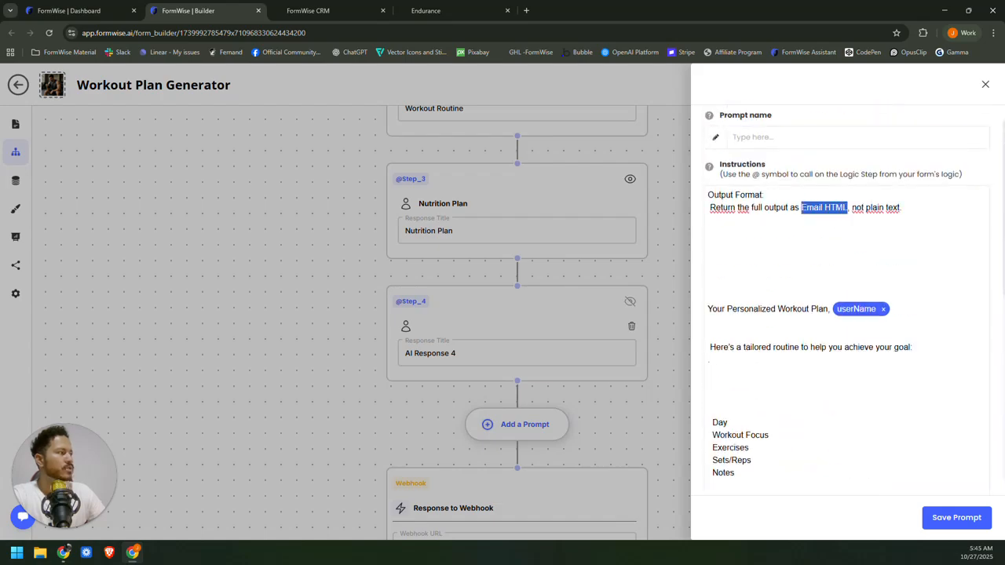
scroll(846, 314, "down", 2)
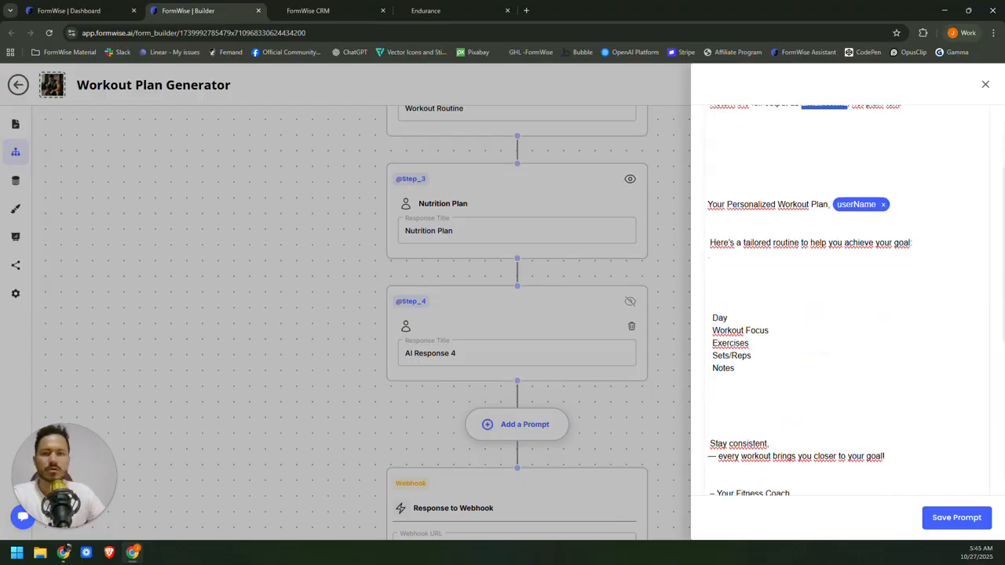
left_click(616, 251)
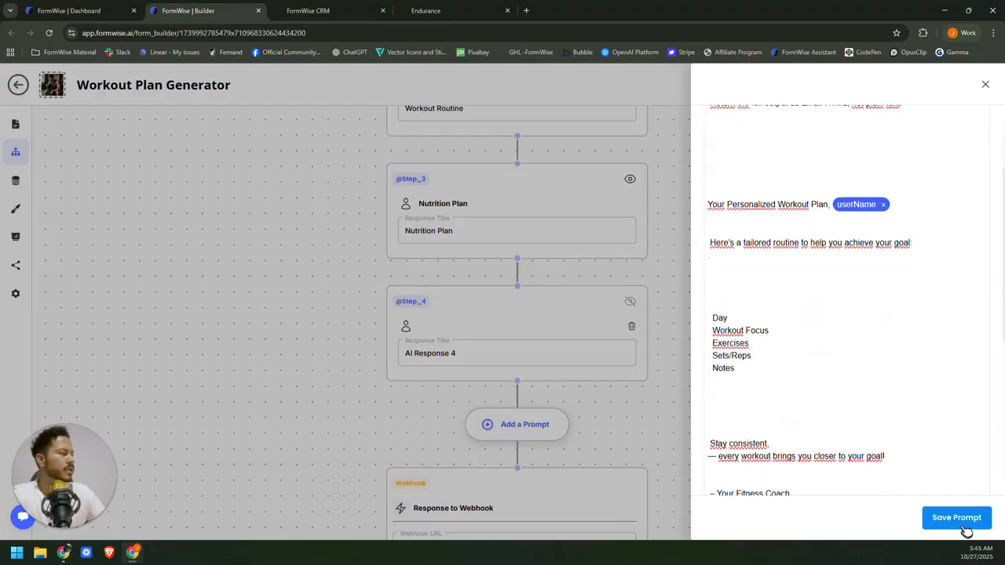
left_click(965, 527)
Switch to the Endurance preview and examine the generated gym machine workout table.
left_click(449, 11)
scroll(643, 275, "up", 3)
scroll(676, 322, "up", 10)
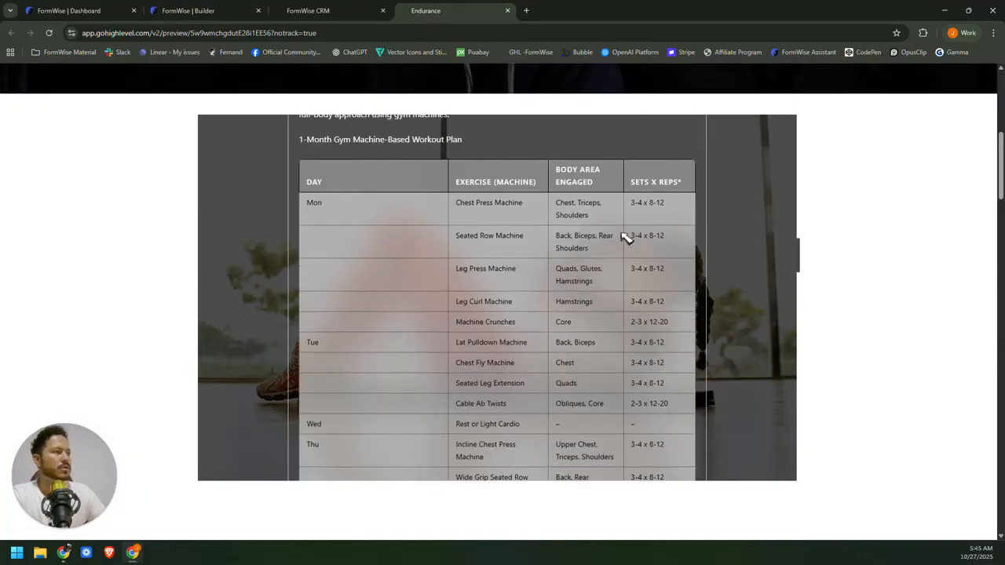
scroll(565, 220, "up", 4)
In HighLevel, insert Step 4 from the Inbound Webhook Trigger's AI Response into the email's message body.
left_click(326, 11)
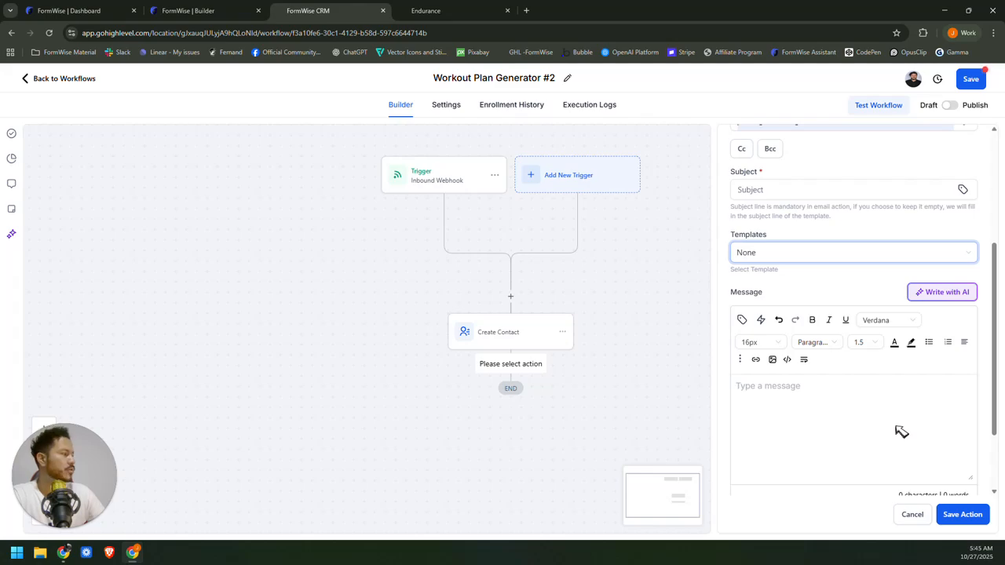
left_click(742, 321)
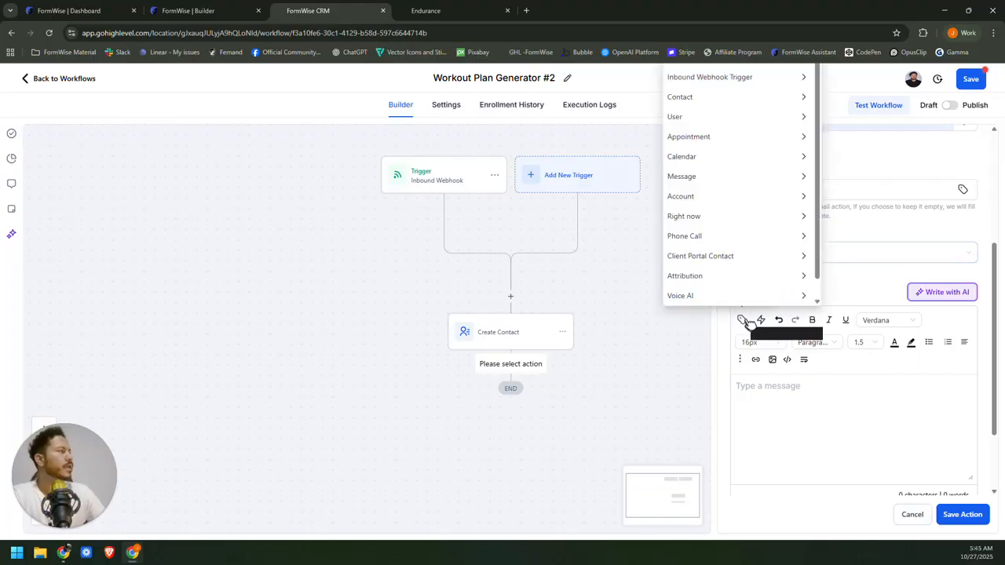
left_click(787, 79)
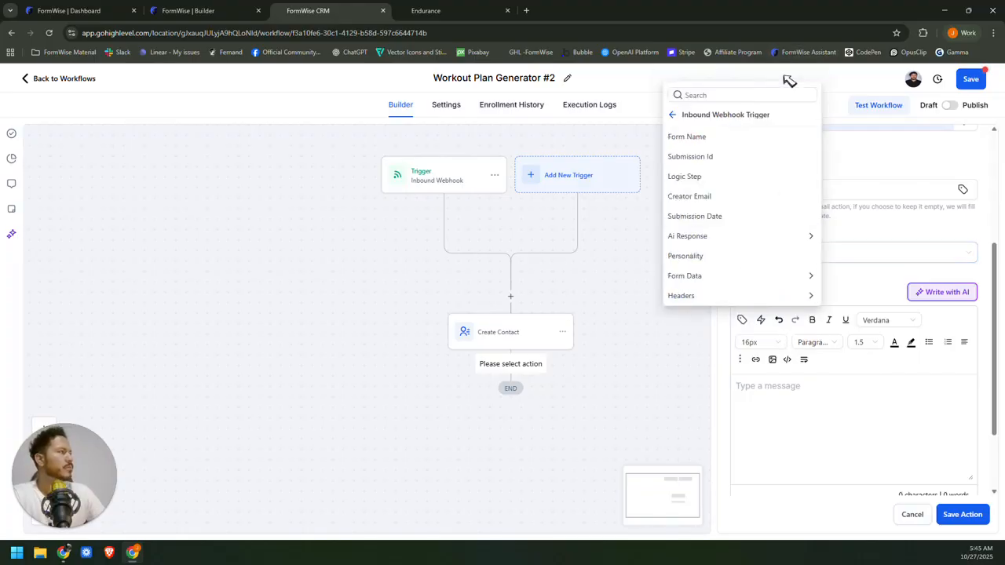
left_click(712, 242)
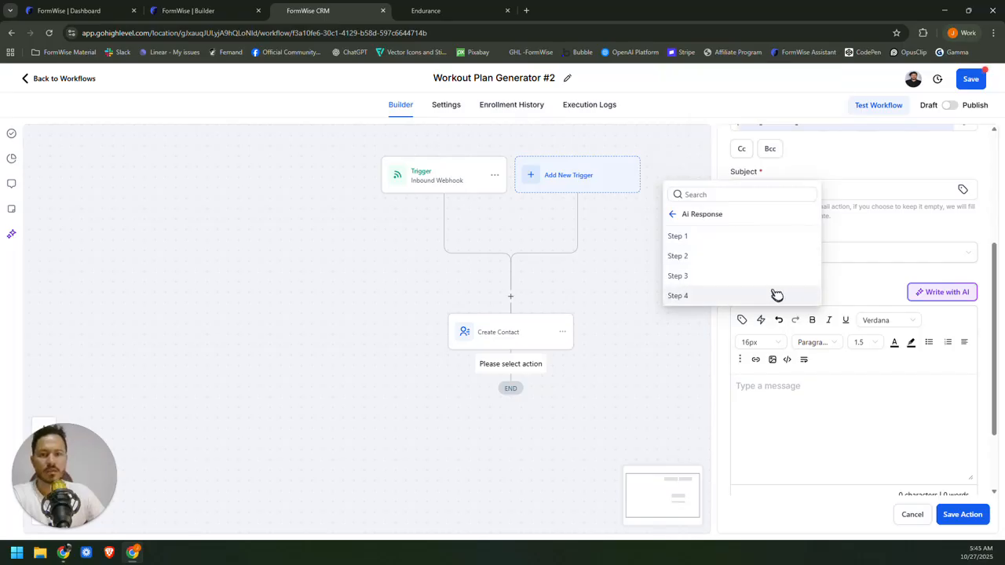
left_click(686, 299)
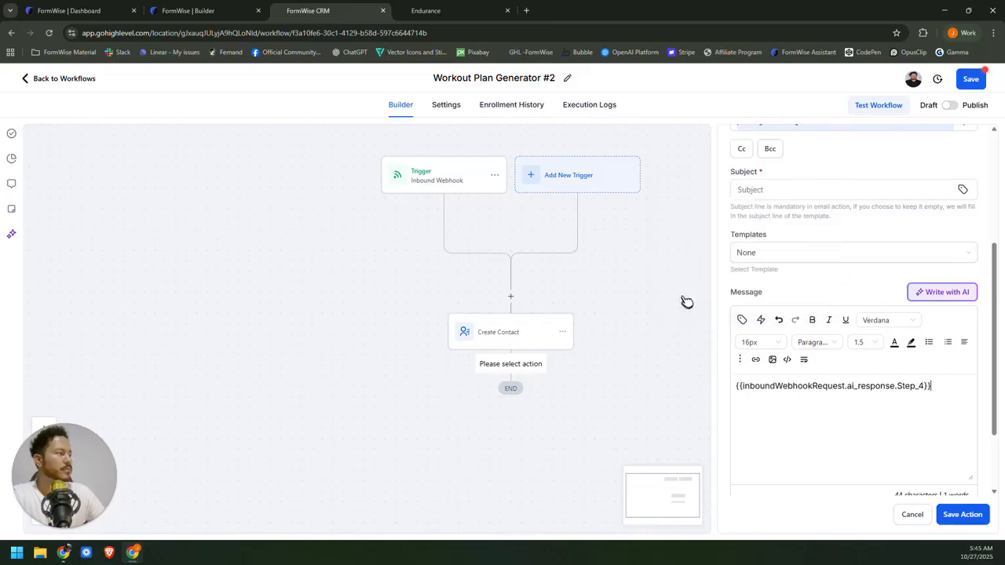
scroll(942, 410, "down", 2)
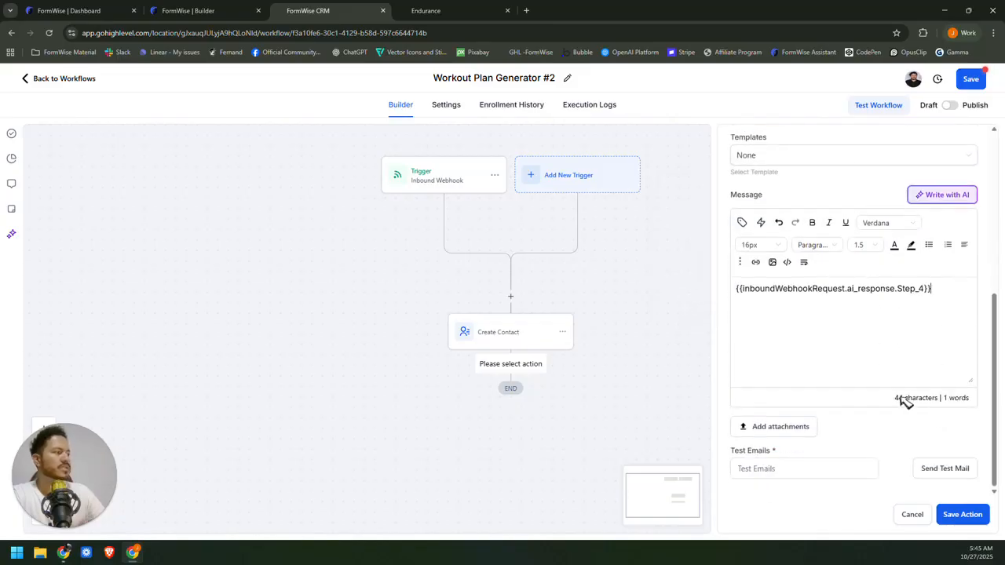
scroll(880, 378, "up", 5)
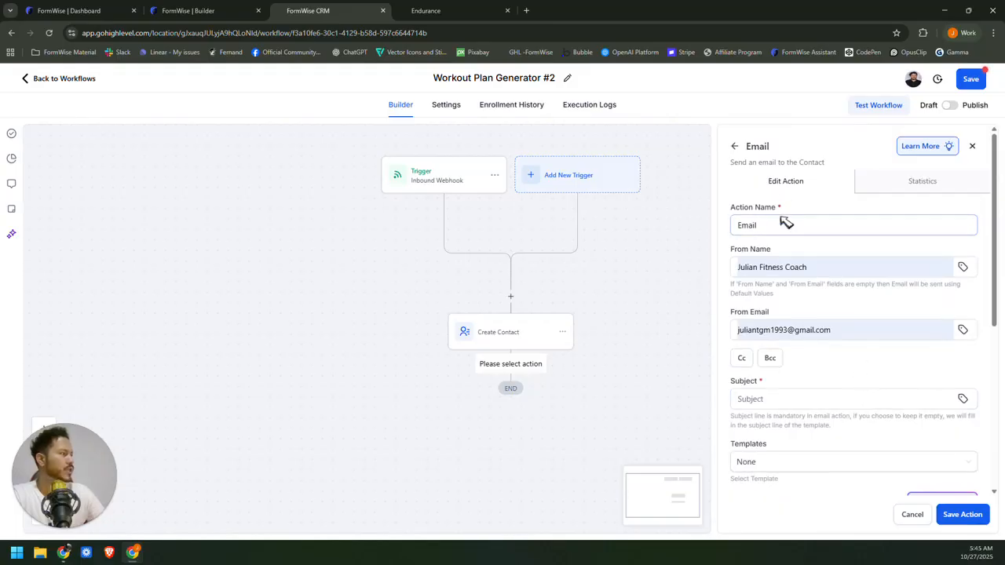
Set the email action's subject to "Workout Routine" and save the action.
scroll(802, 284, "down", 2)
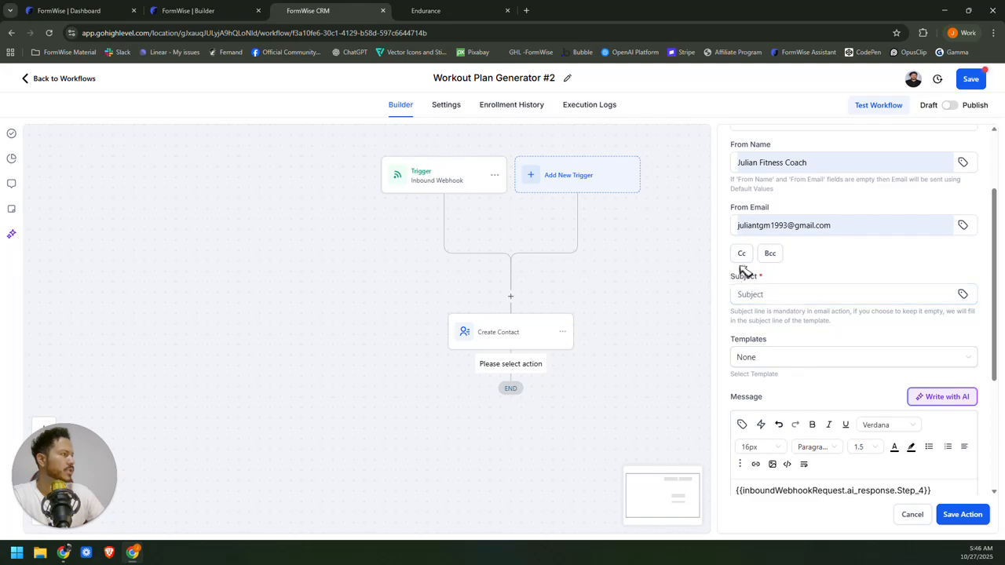
left_click(790, 298)
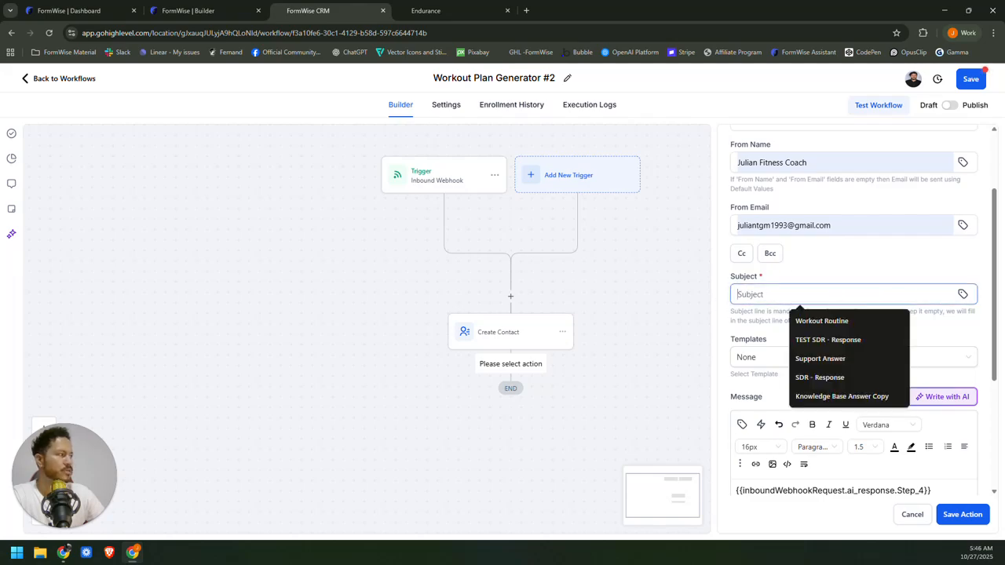
type("Workout Routine")
left_click(852, 338)
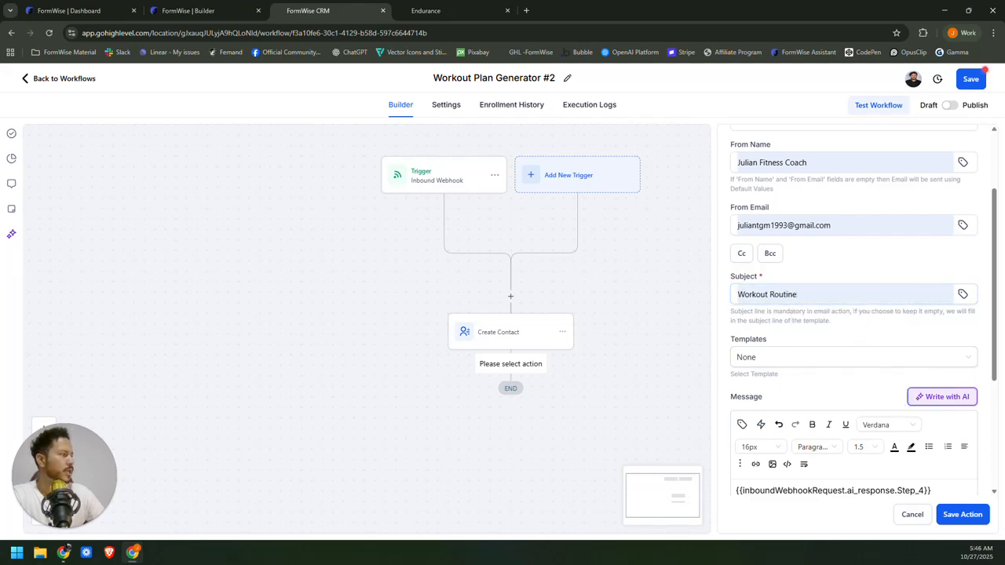
scroll(833, 237, "down", 2)
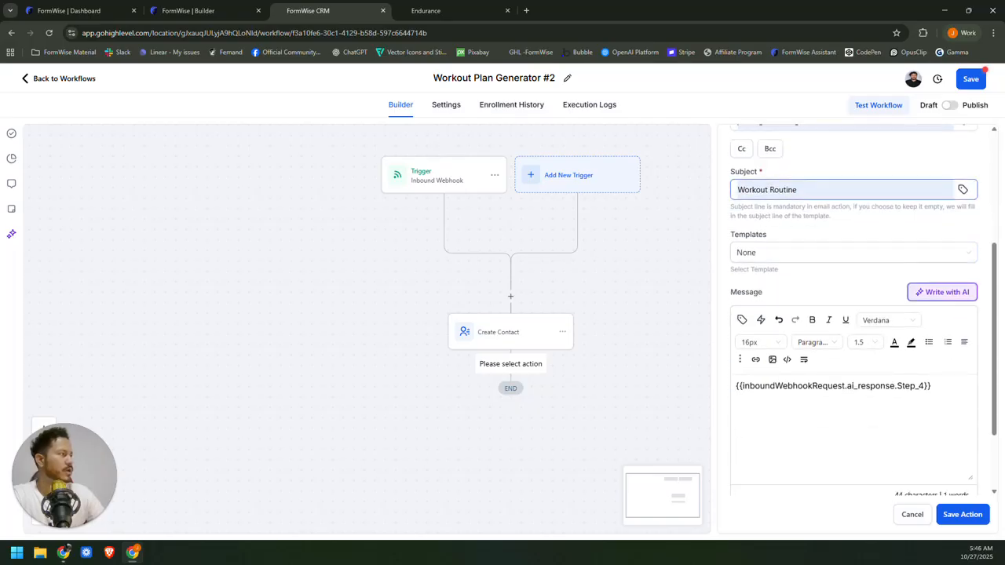
scroll(892, 445, "down", 2)
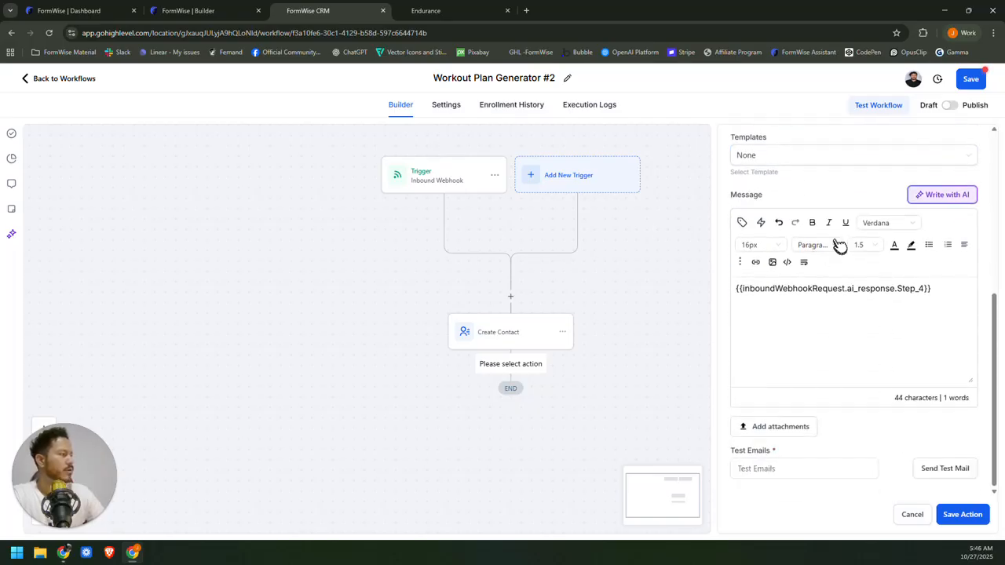
left_click(962, 515)
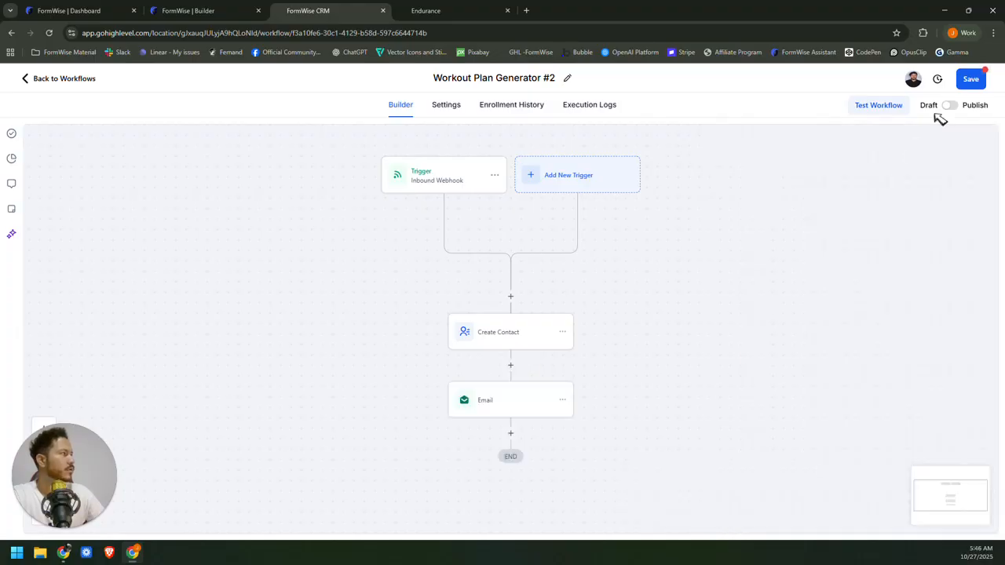
Save the Workout Plan Generator #2 workflow, switch it from Draft to Publish, and save it again.
left_click(973, 83)
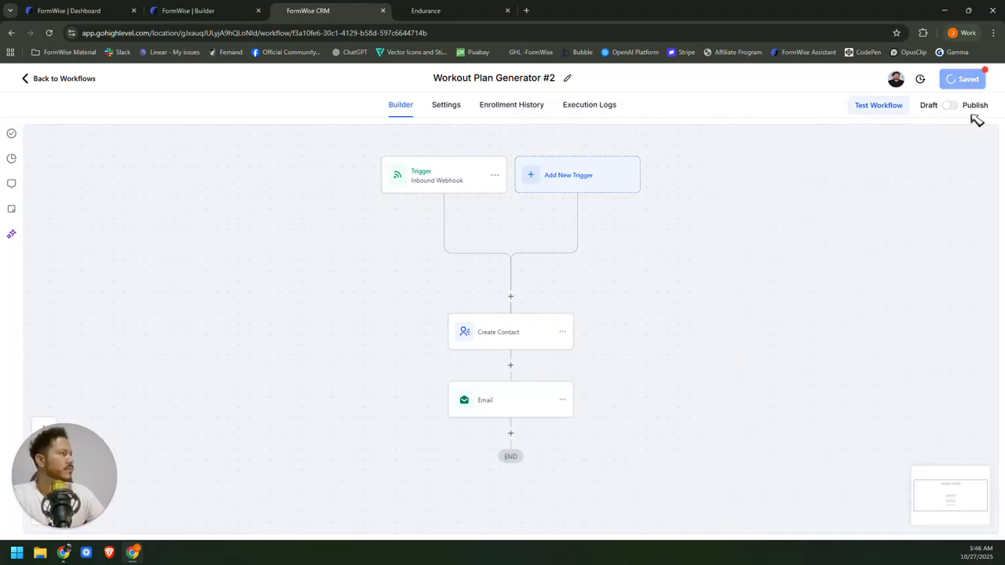
left_click(983, 84)
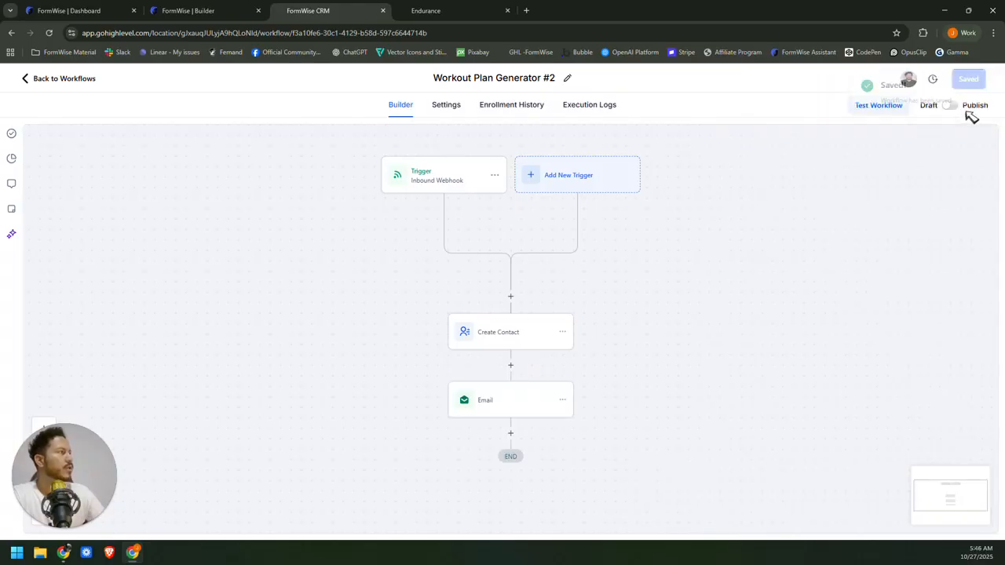
left_click(951, 107)
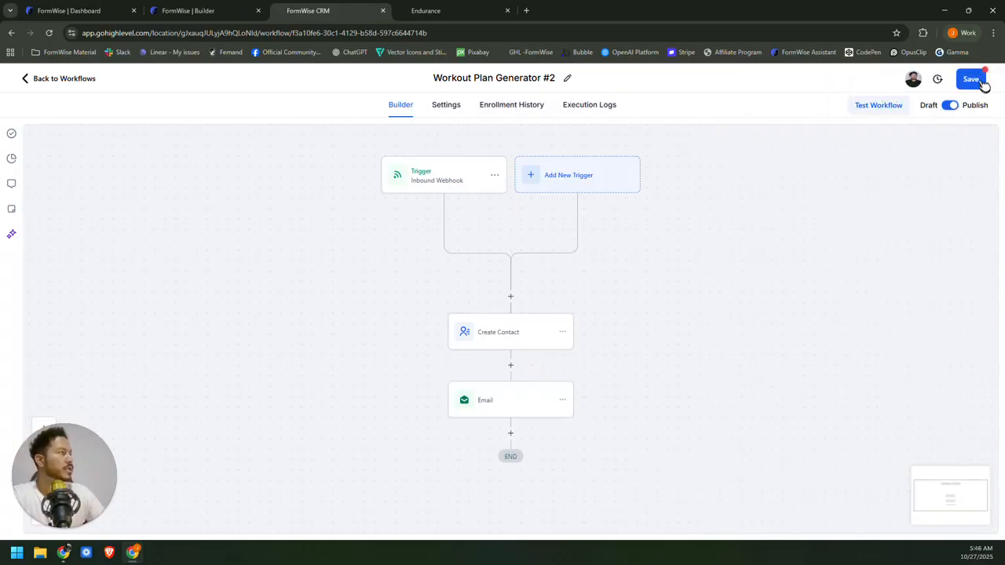
left_click(973, 79)
Switch to the Endurance preview, start the generator over to produce a new workout plan, and follow the workout table as it generates.
left_click(427, 10)
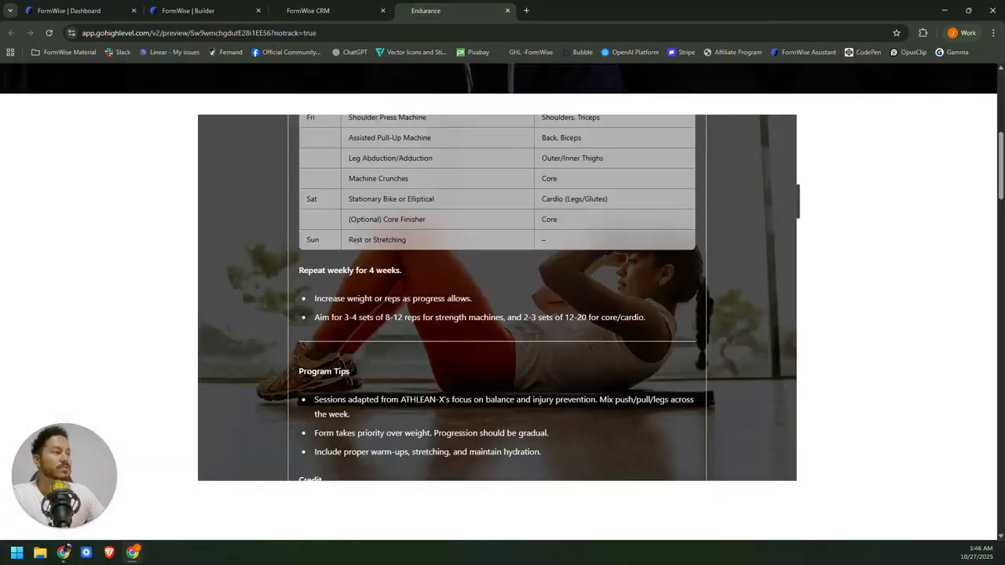
scroll(661, 269, "down", 20)
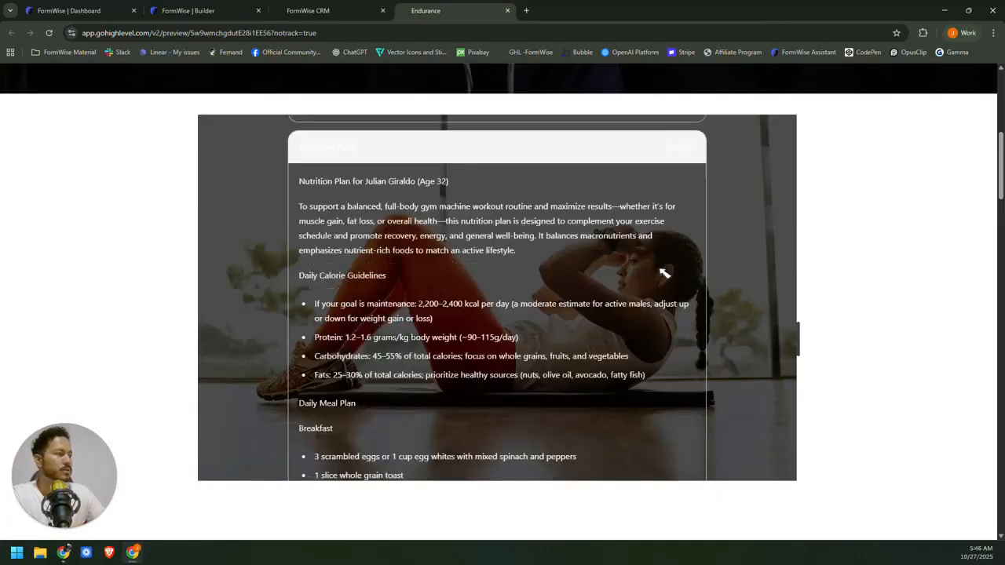
scroll(662, 272, "down", 10)
left_click(496, 451)
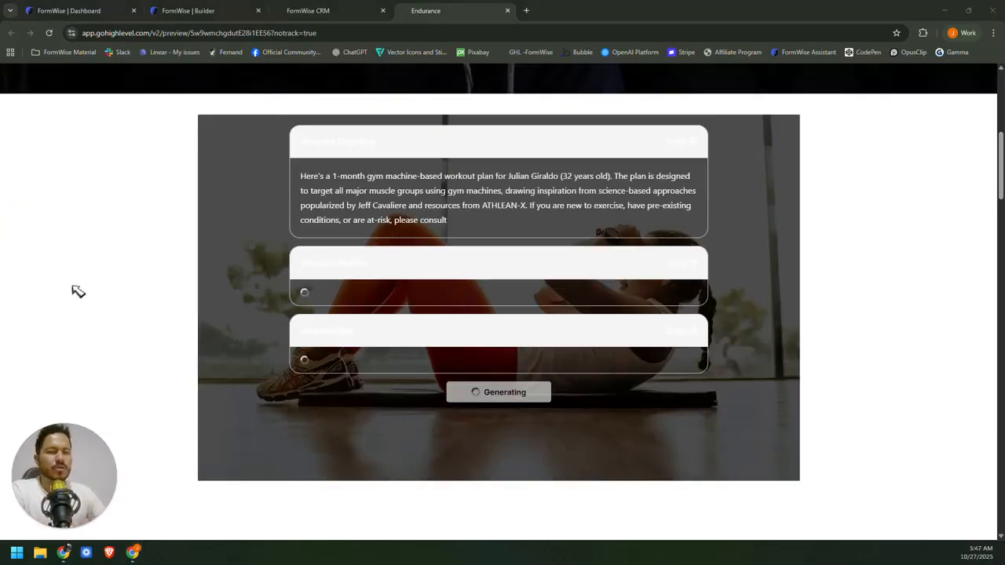
scroll(529, 271, "down", 2)
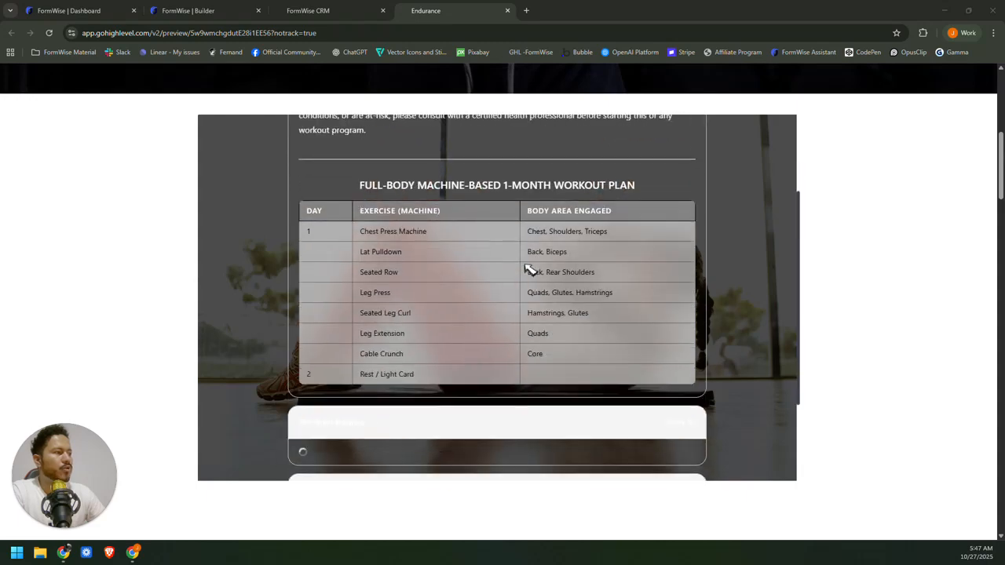
scroll(539, 314, "down", 2)
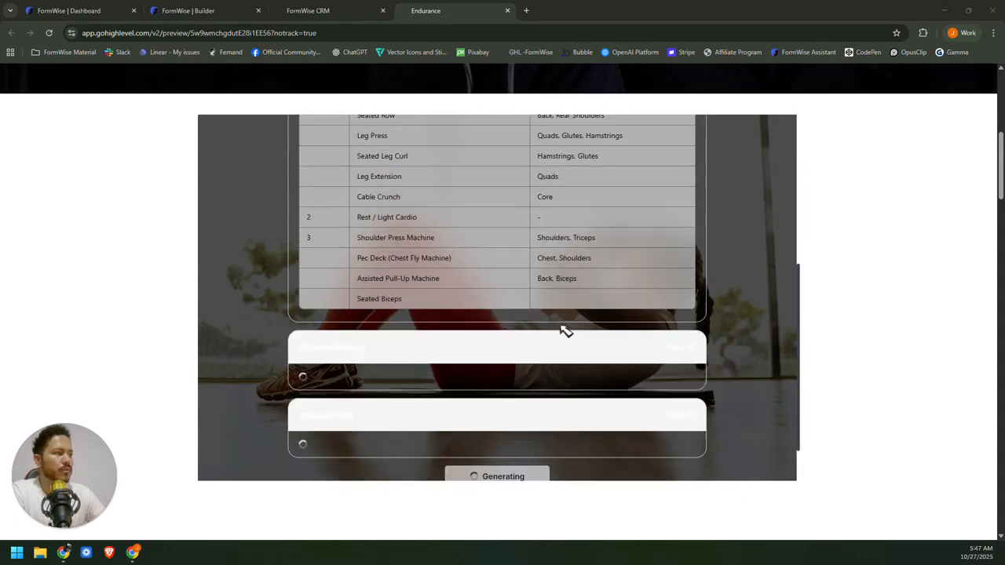
scroll(484, 267, "down", 1)
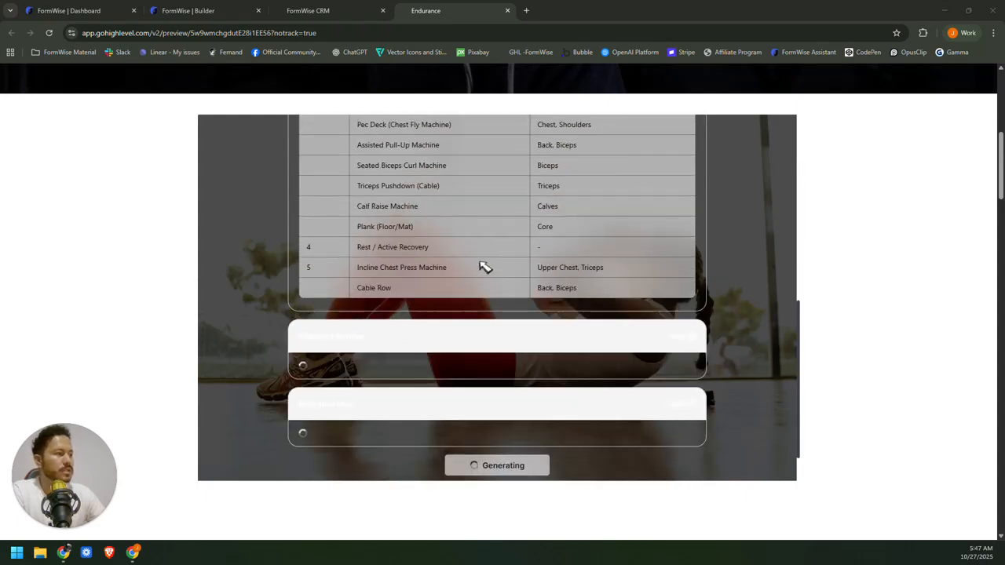
scroll(485, 267, "down", 2)
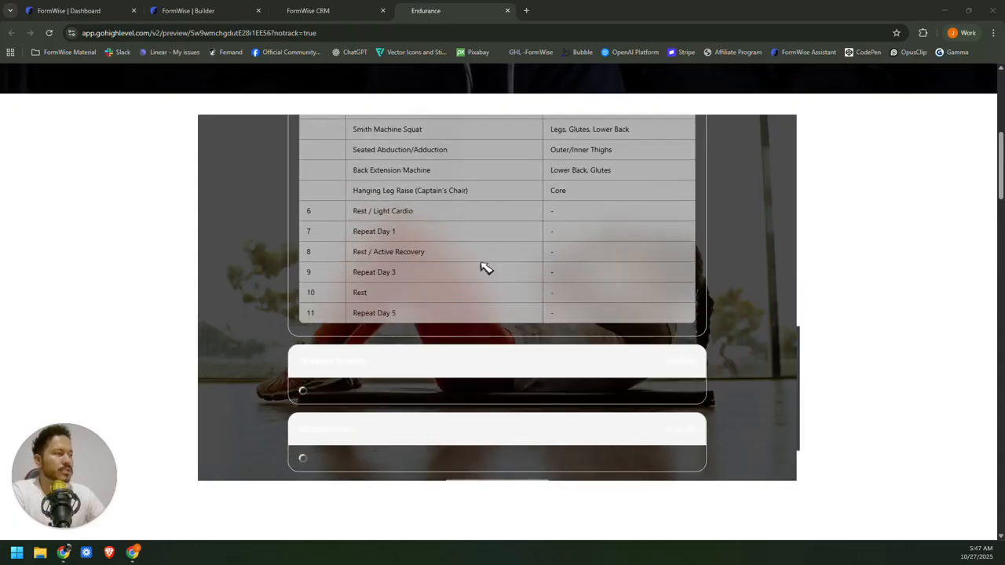
Open the Gmail inbox in a new browser tab.
left_click(526, 10)
key("ctrl+3")
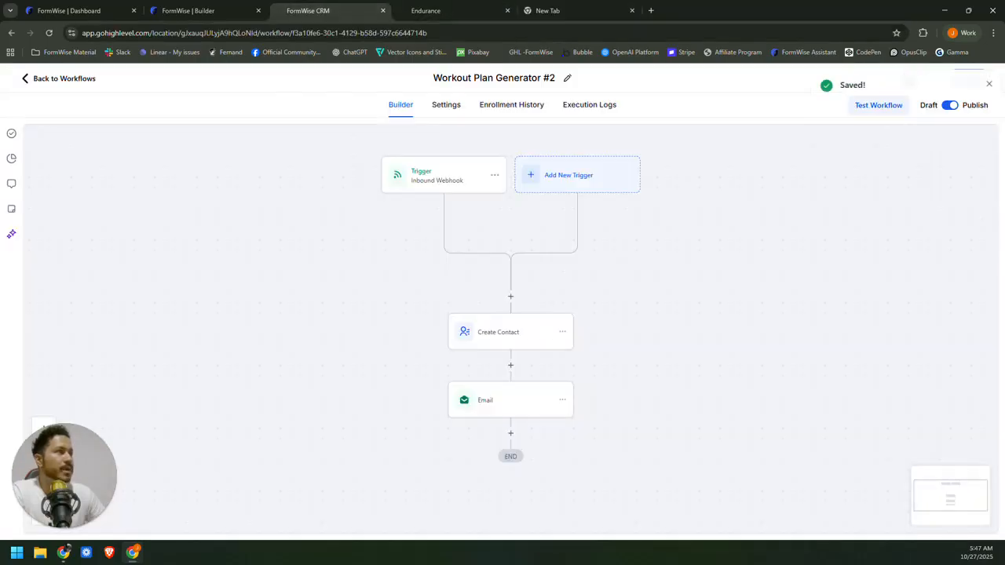
key("ctrl+5")
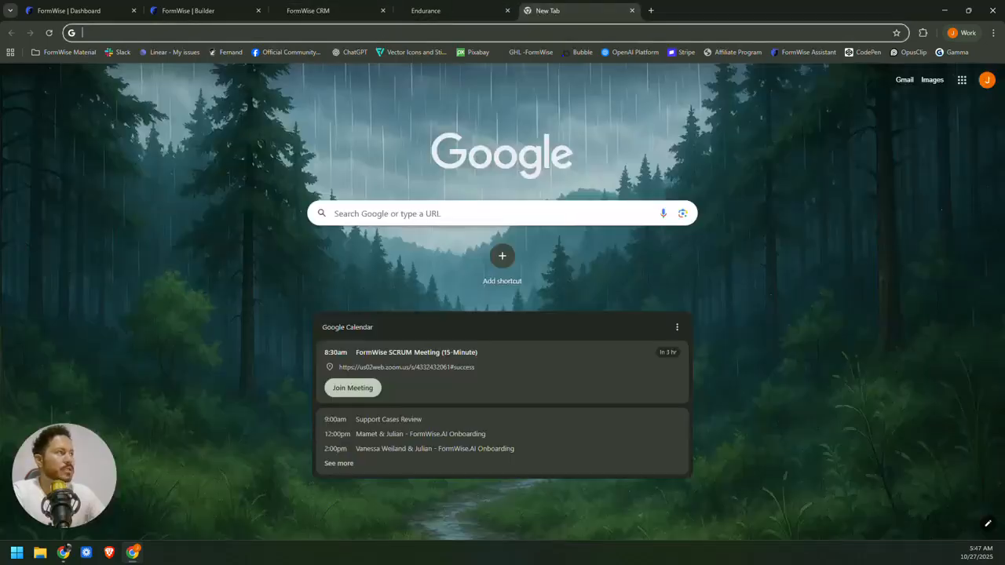
left_click(904, 80)
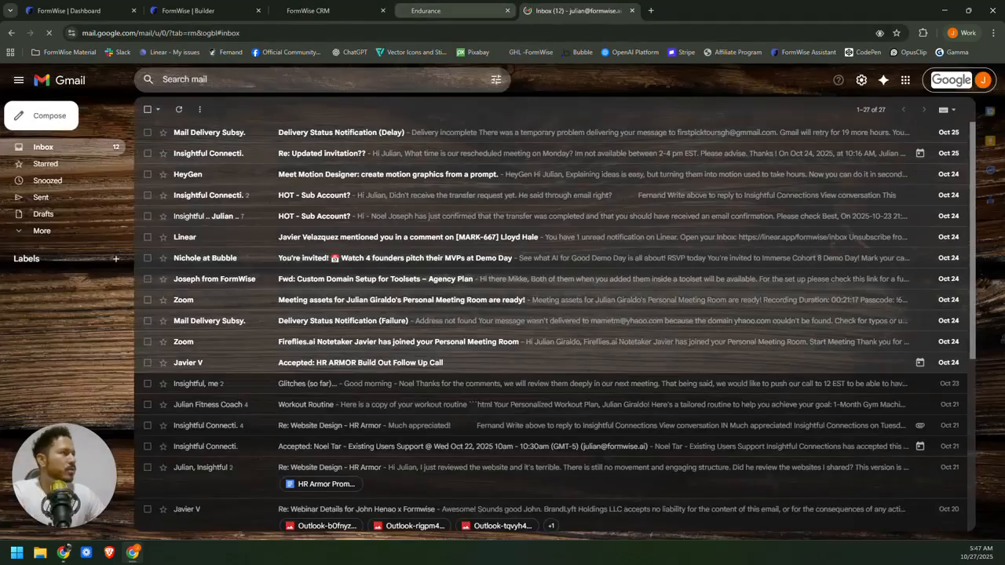
Return to the Endurance preview and check the generated response through to the end of the nutrition plan.
left_click(452, 10)
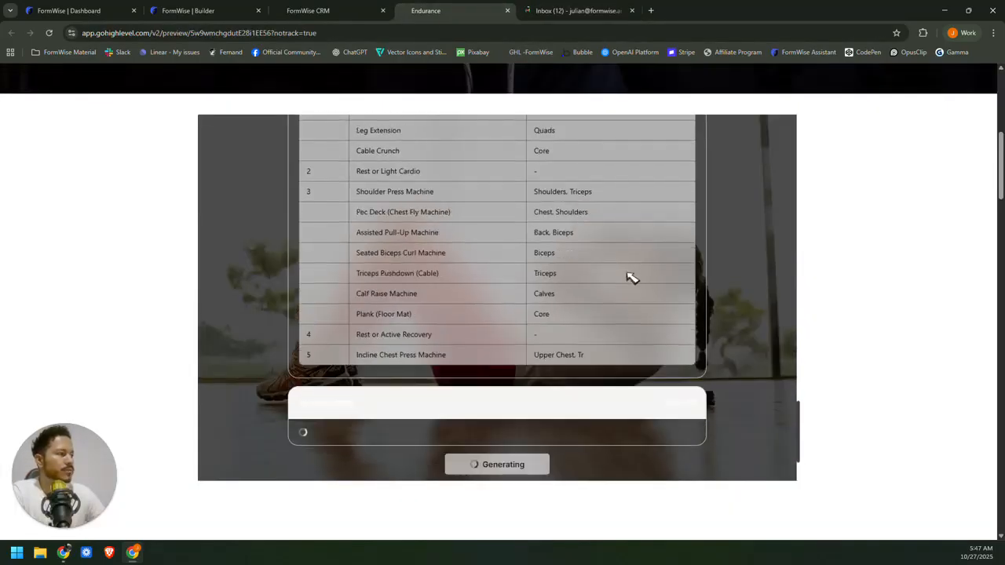
scroll(594, 321, "down", 4)
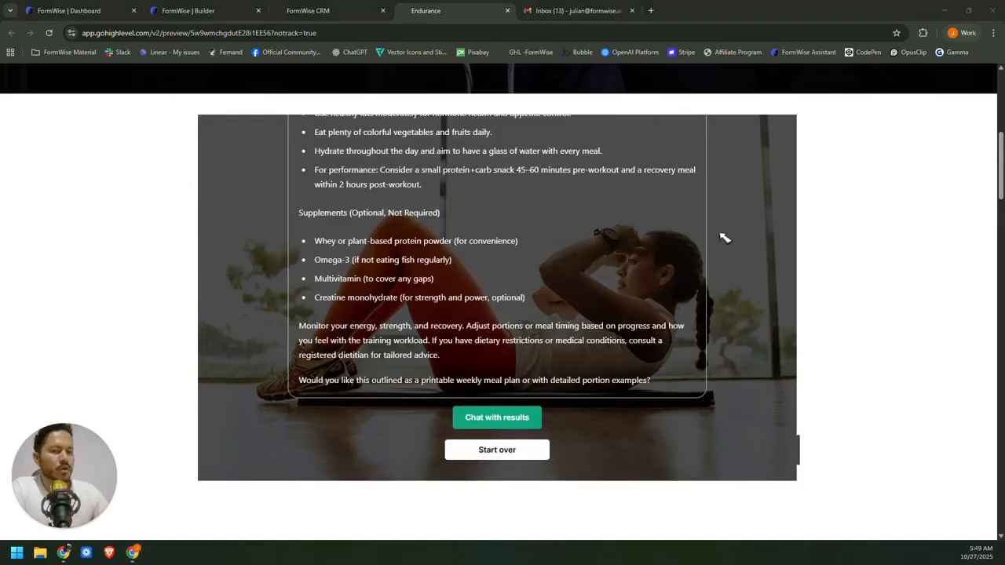
scroll(612, 235, "up", 2)
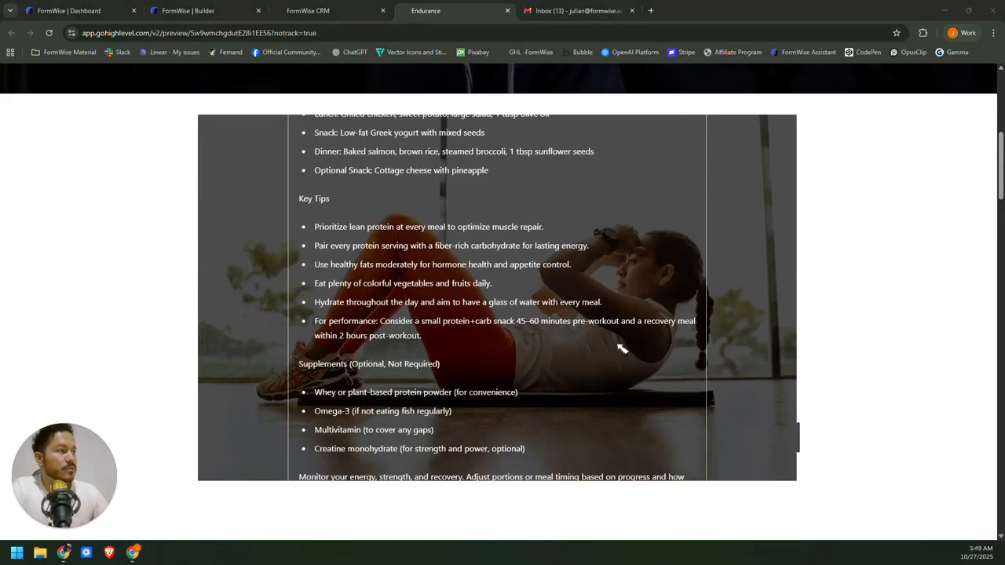
Switch to Gmail, open the newly received Workout Routine email, and look over its personalized workout plan.
left_click(577, 11)
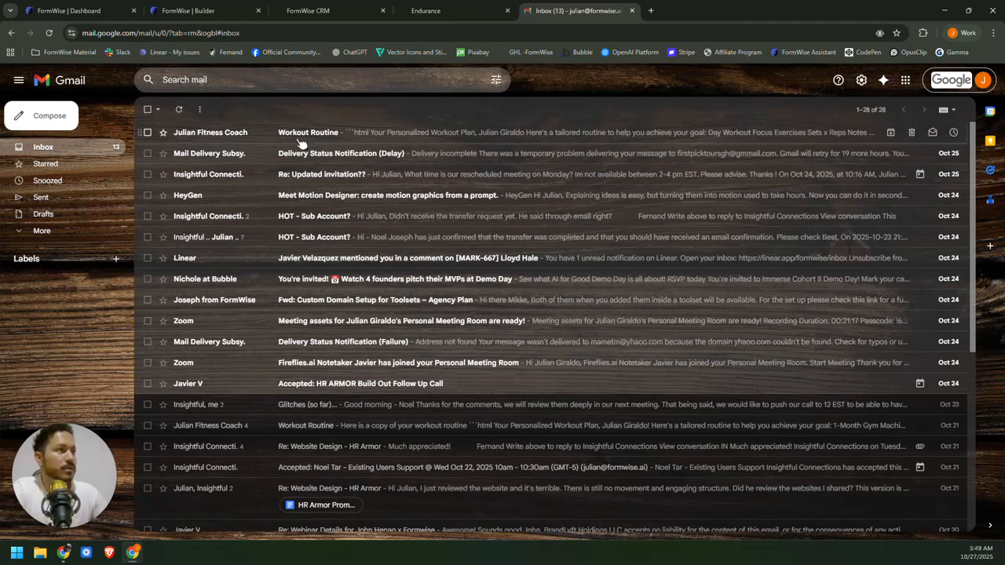
left_click(201, 132)
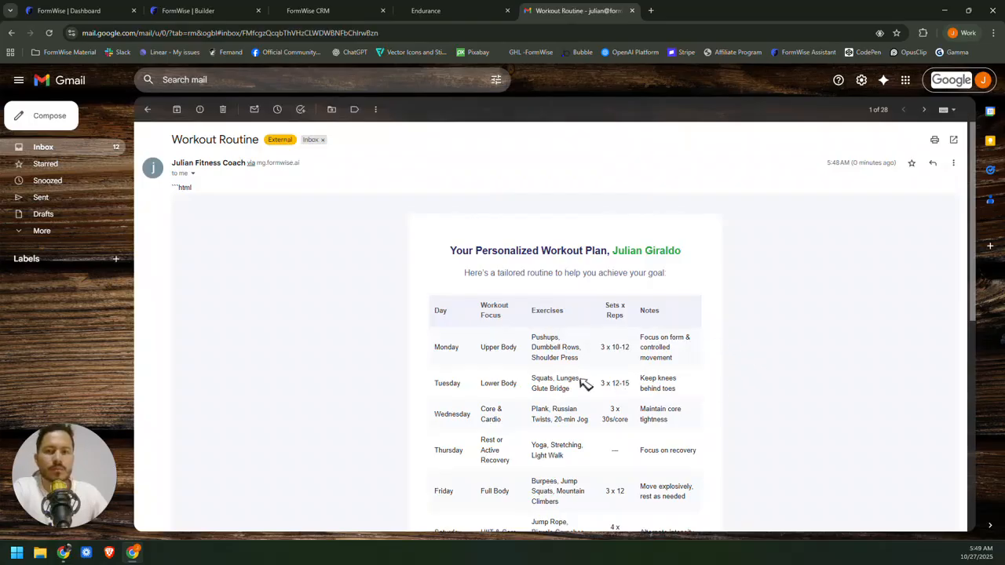
scroll(673, 337, "down", 2)
scroll(636, 345, "down", 2)
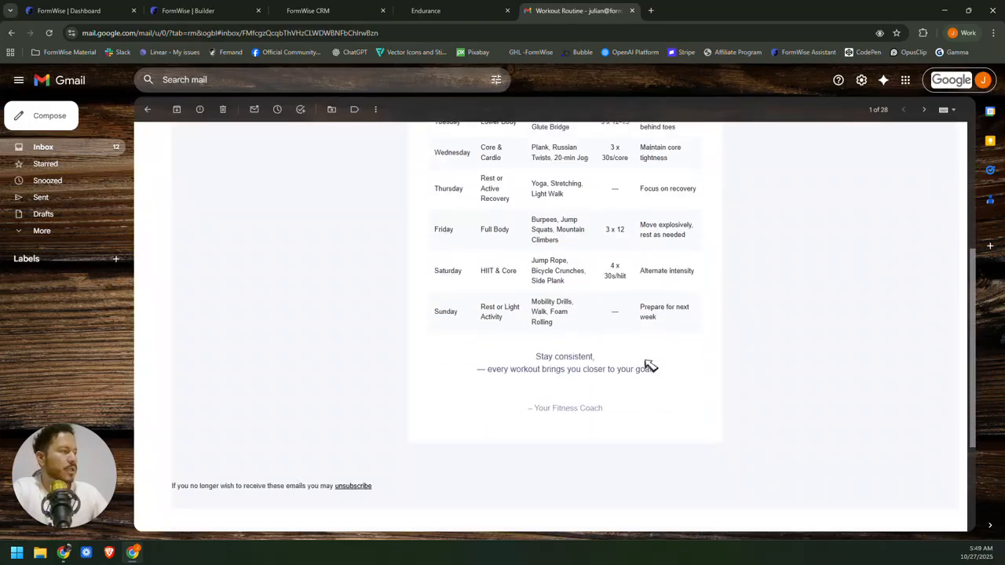
scroll(661, 382, "up", 3)
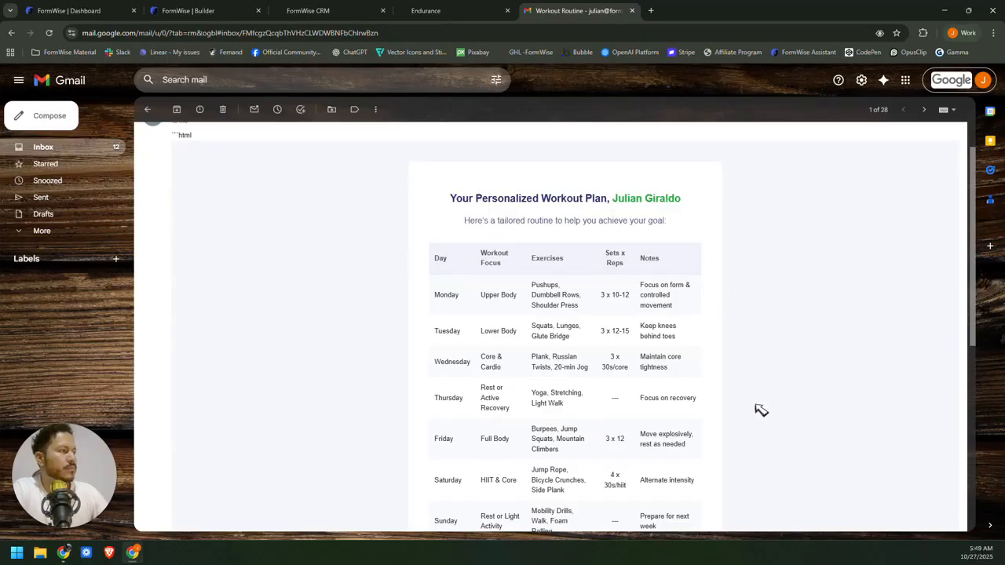
scroll(760, 411, "up", 2)
Switch back to the Endurance preview and look over the nutrition plan's suggested meal structure and the sections above it.
left_click(455, 11)
scroll(550, 347, "up", 5)
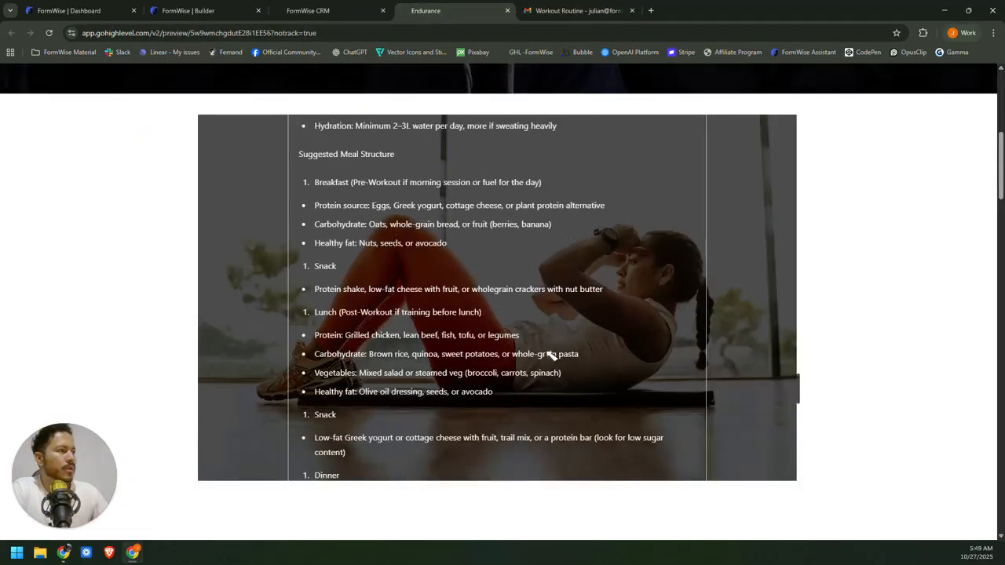
scroll(551, 354, "up", 4)
scroll(547, 358, "up", 3)
Review the published HighLevel workflow, and the Step_4 prompt and Response to Webhook block in the FormWise builder.
left_click(308, 11)
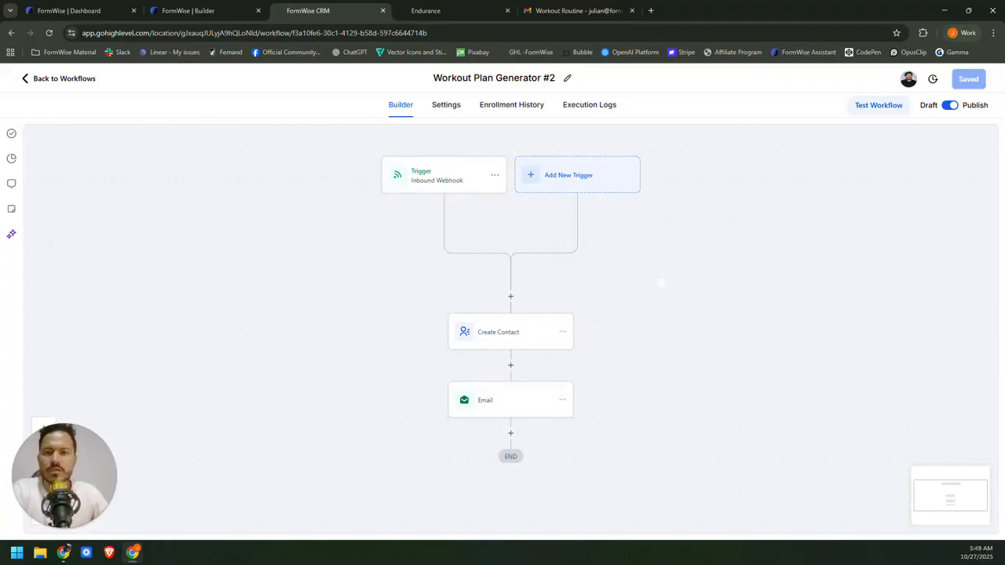
left_click(204, 11)
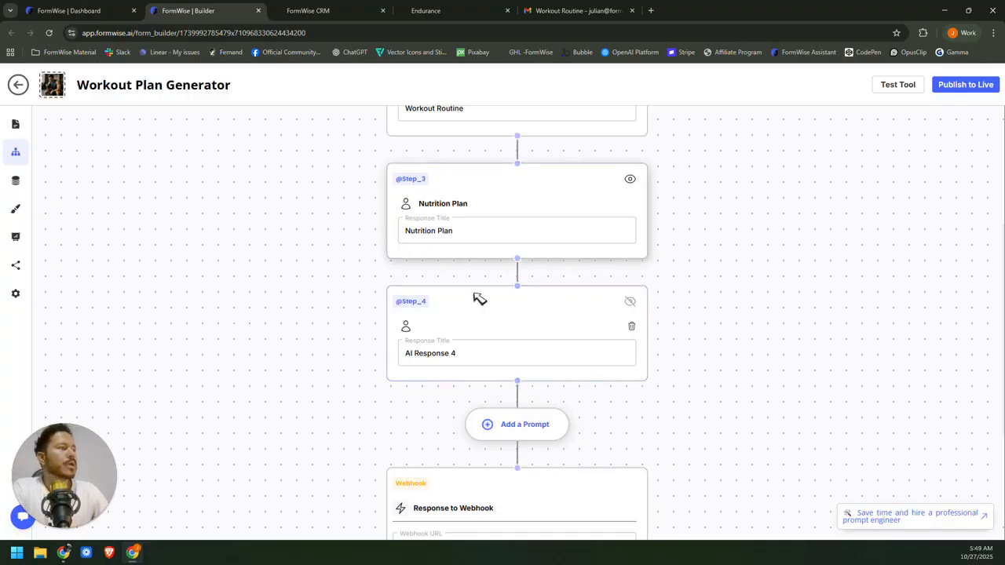
scroll(677, 332, "down", 2)
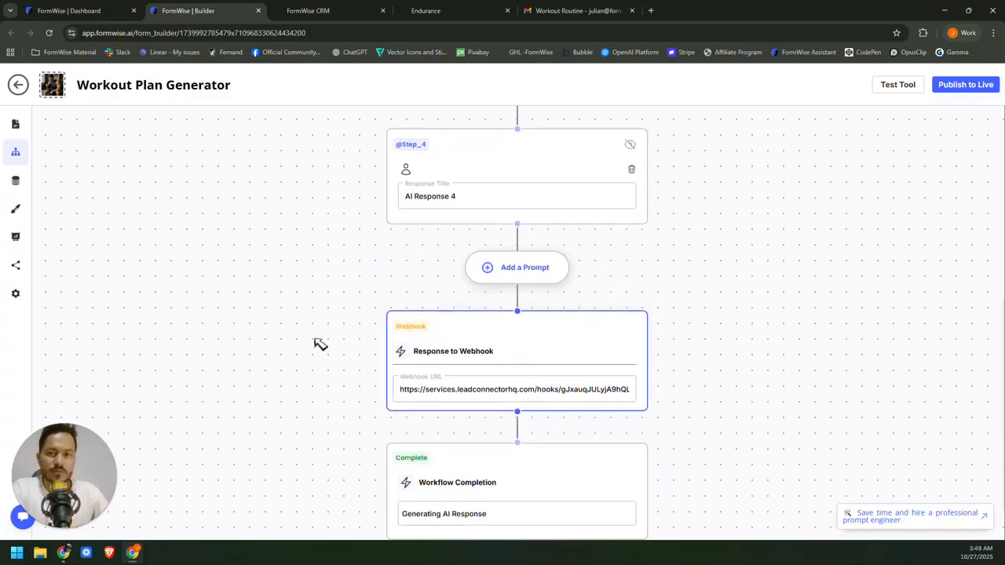